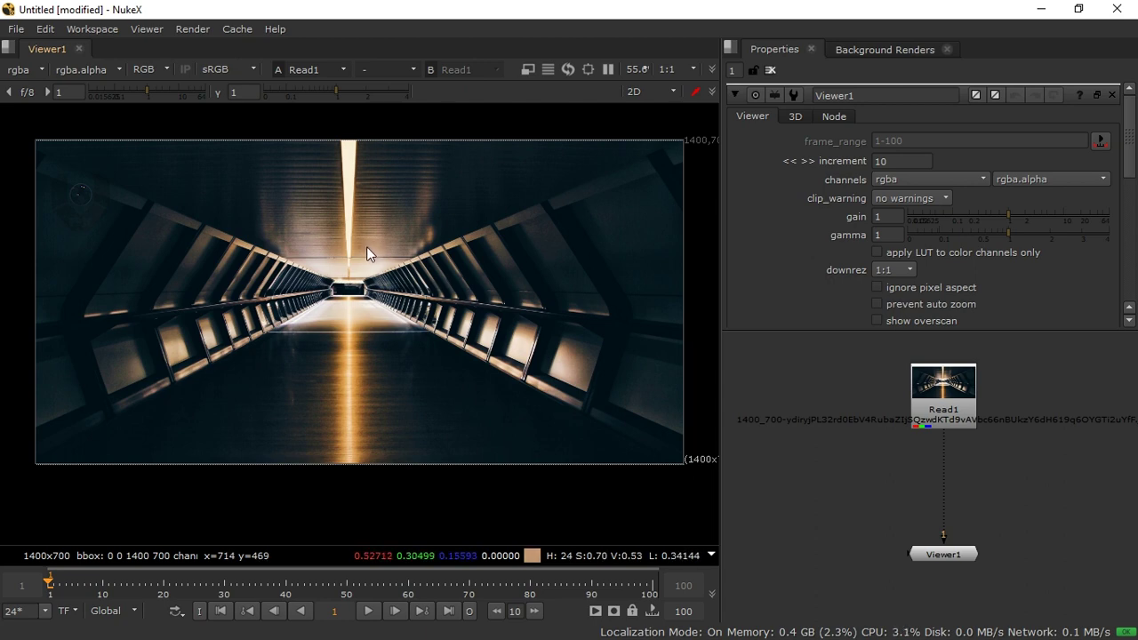
Step: Set the project's full size format to 1400x700 in the project settings
middle_click_drag(925, 449, 924, 443)
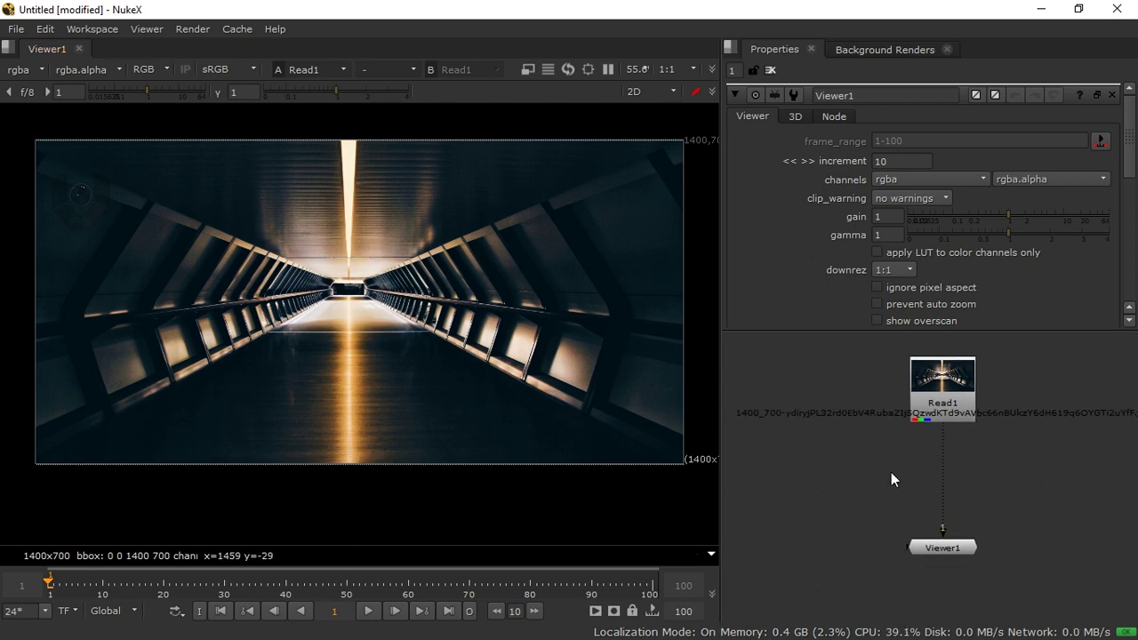
scroll(897, 462, "down", 2)
left_click_drag(929, 427, 929, 415)
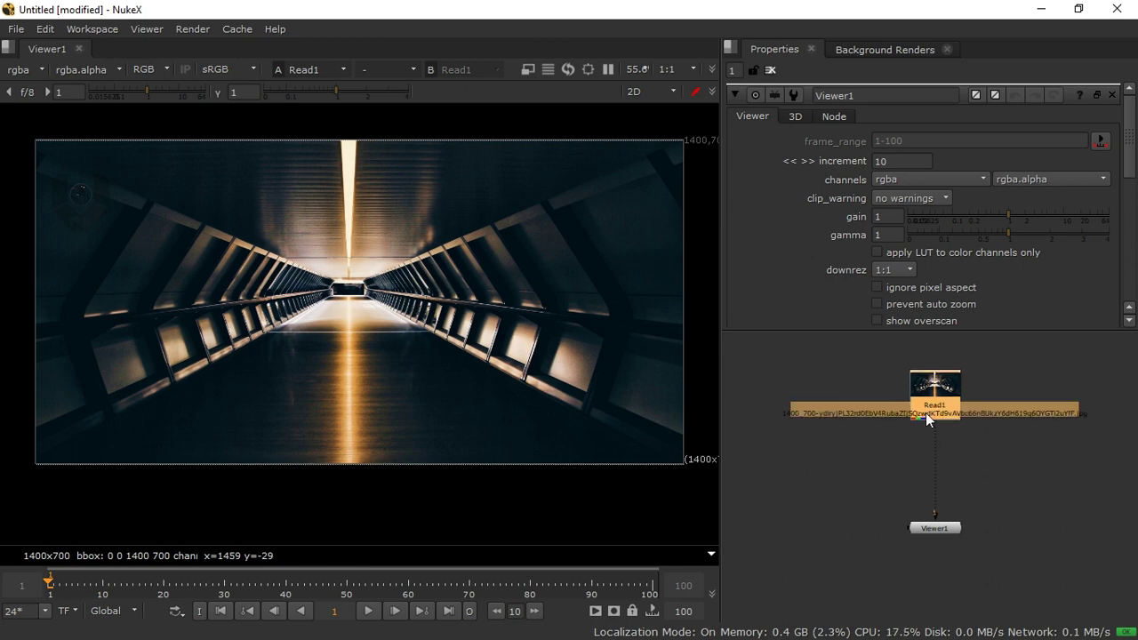
left_click_drag(1127, 169, 1132, 139)
left_click(841, 439)
key("s")
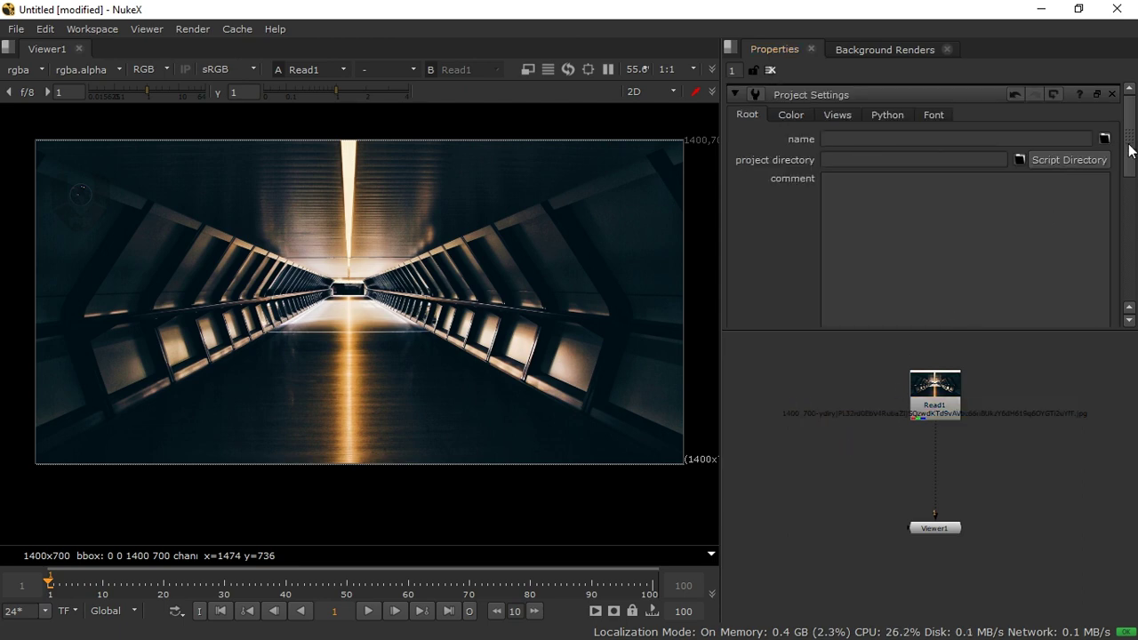
scroll(1124, 245, "down", 3)
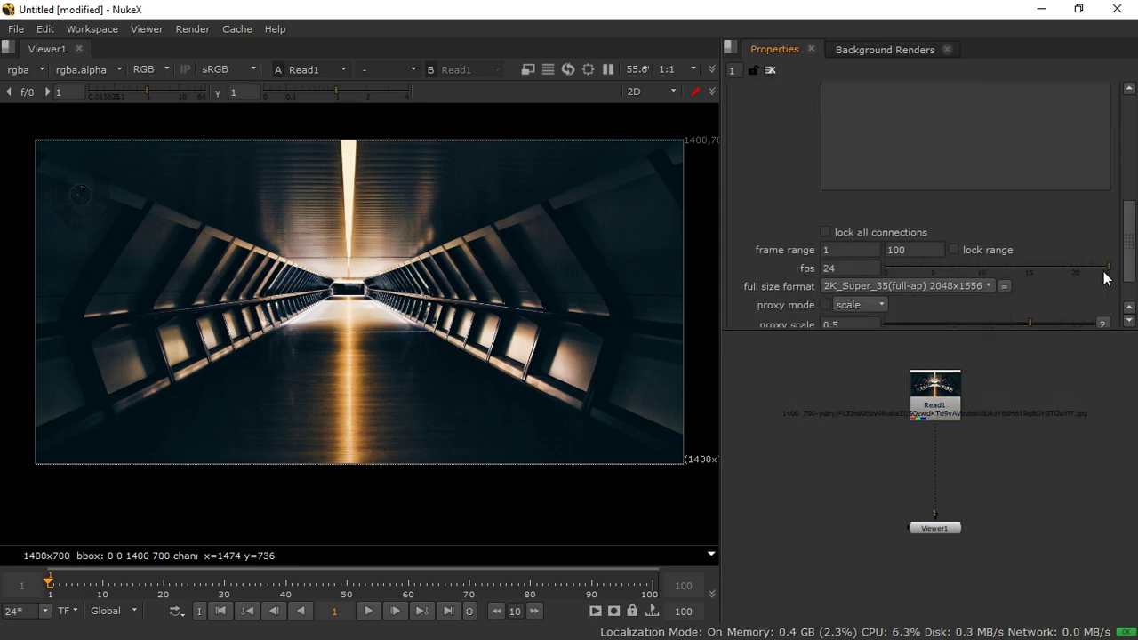
left_click(924, 289)
left_click(942, 283)
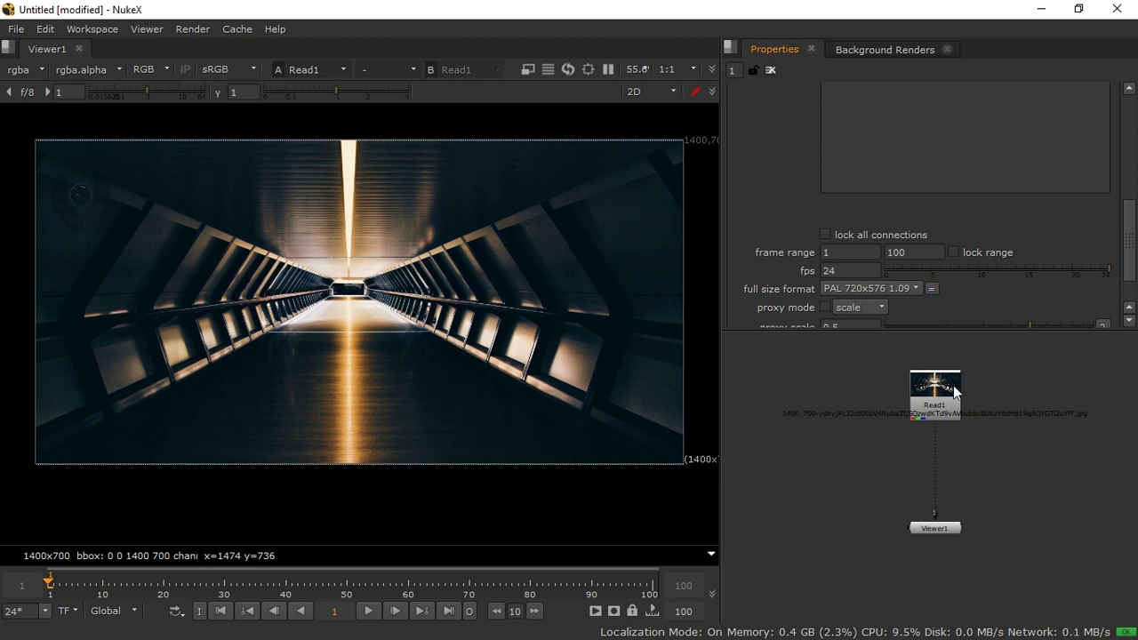
left_click(901, 289)
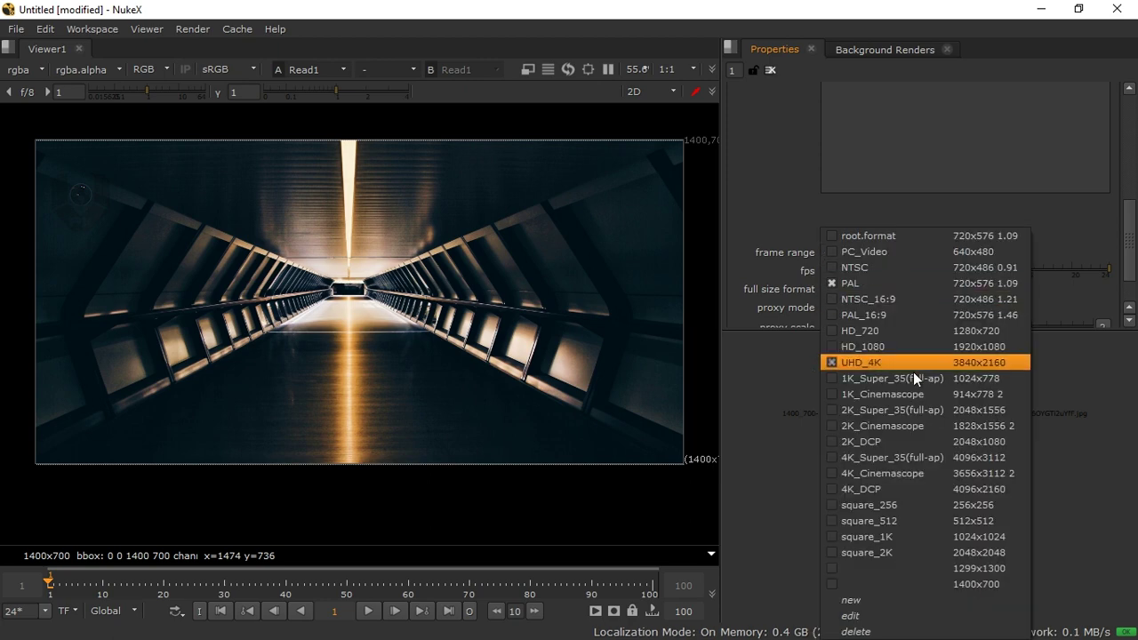
left_click(920, 580)
middle_click_drag(525, 393, 477, 378)
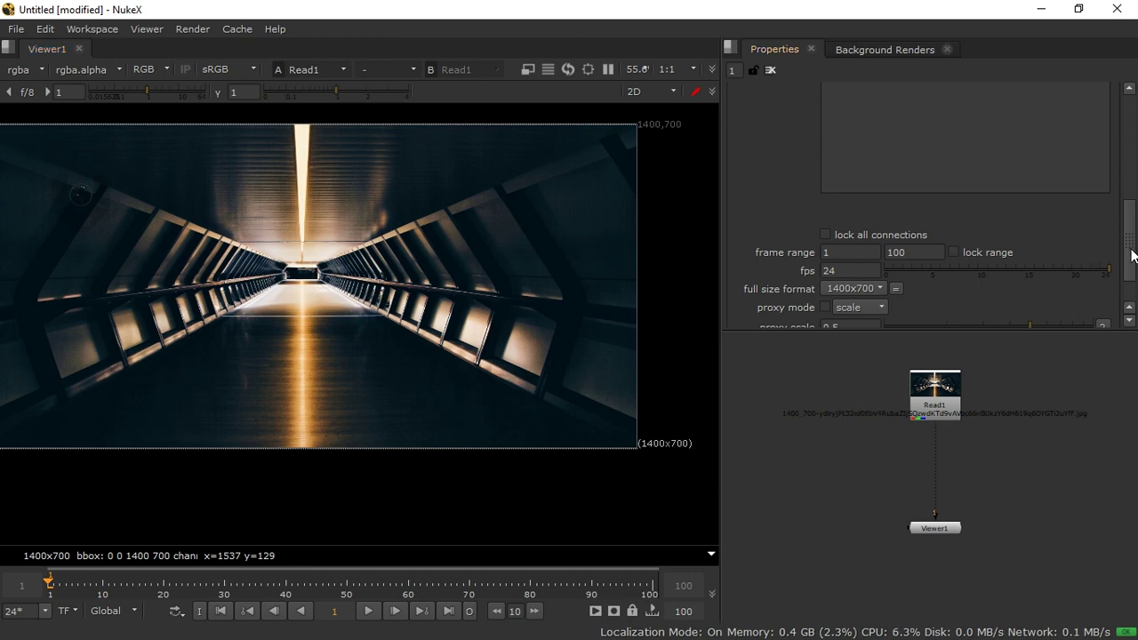
left_click_drag(1128, 249, 1118, 113)
Step: Add a Roto node to the node graph beside the Read1 node
scroll(535, 365, "down", 3)
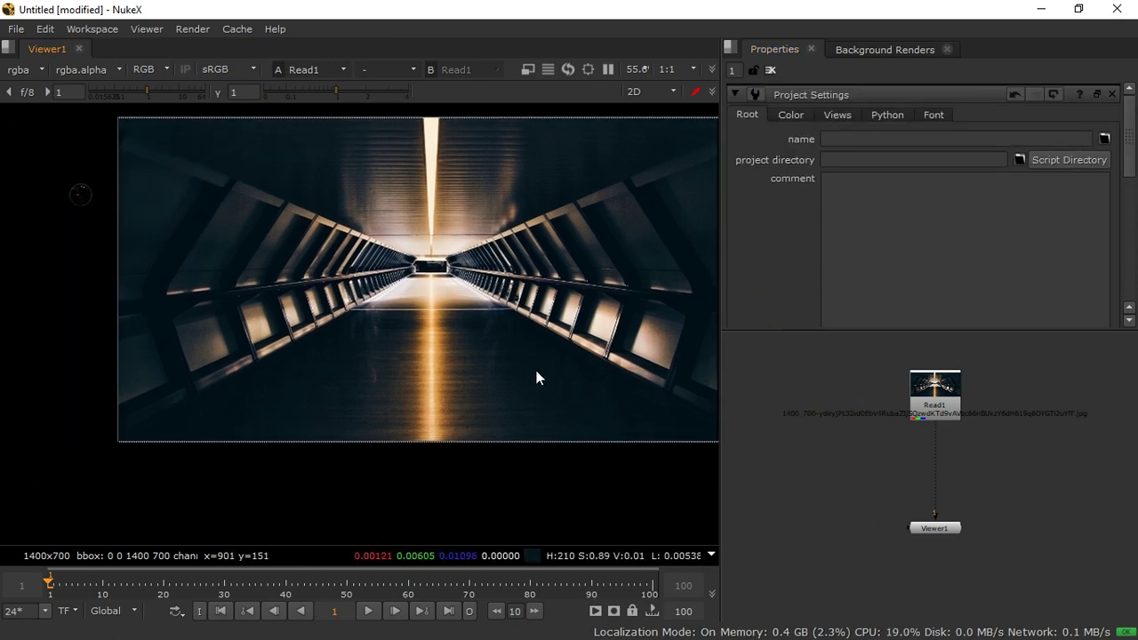
middle_click_drag(514, 367, 470, 379)
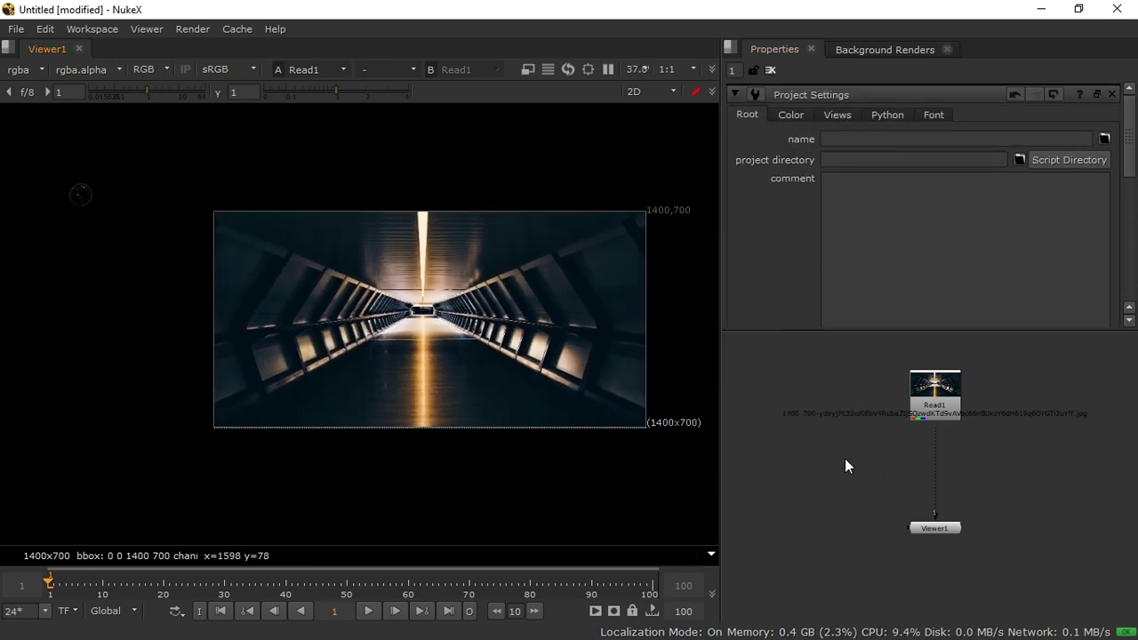
middle_click_drag(1031, 447, 1000, 441)
scroll(1002, 426, "up", 2)
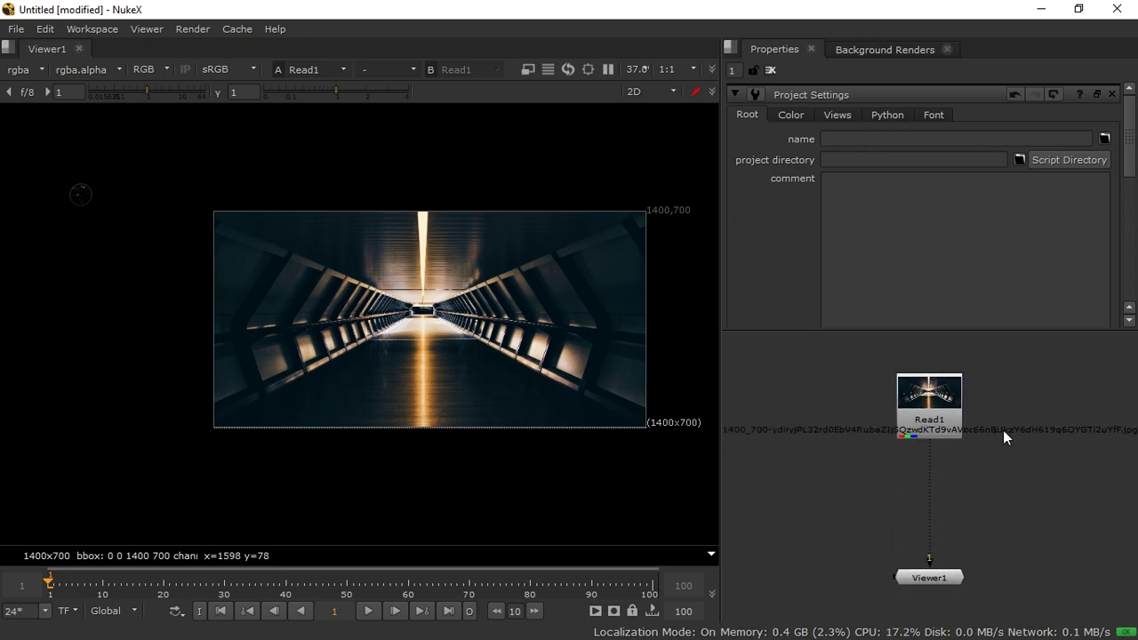
key("o")
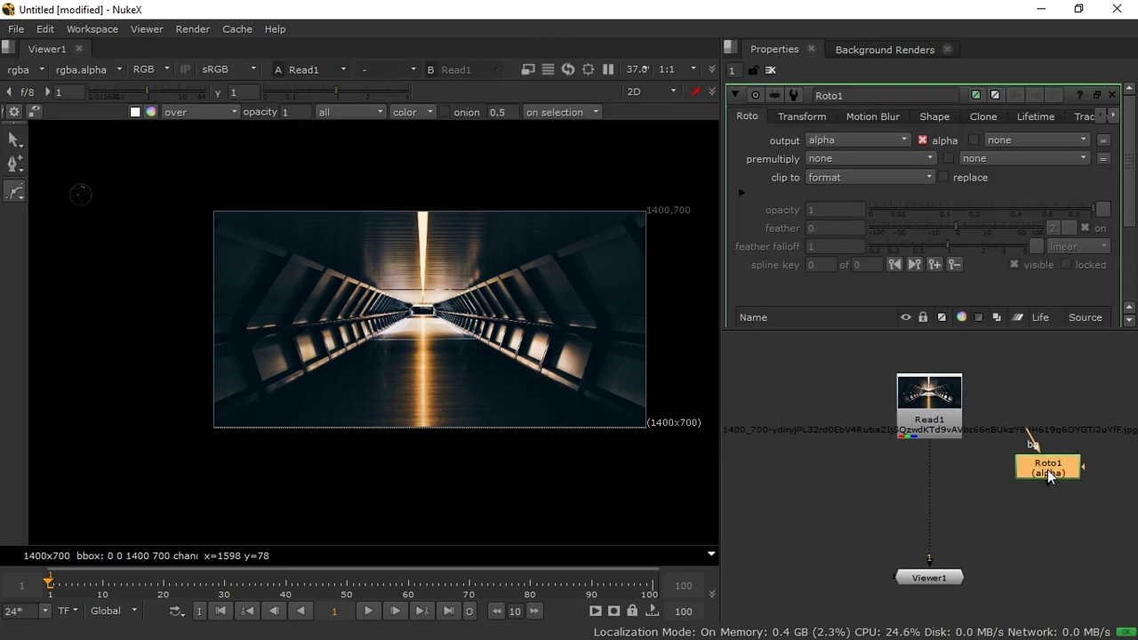
Step: Add a Constant node above Roto1 and connect it to the Roto node's bg input
left_click(989, 405)
key("Tab")
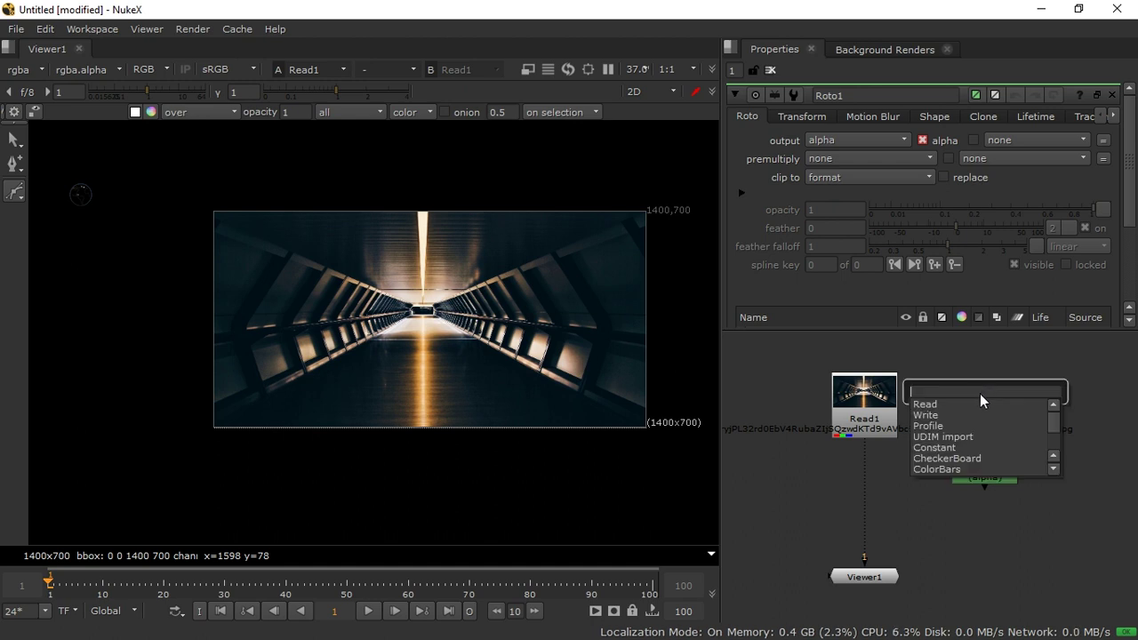
type("con")
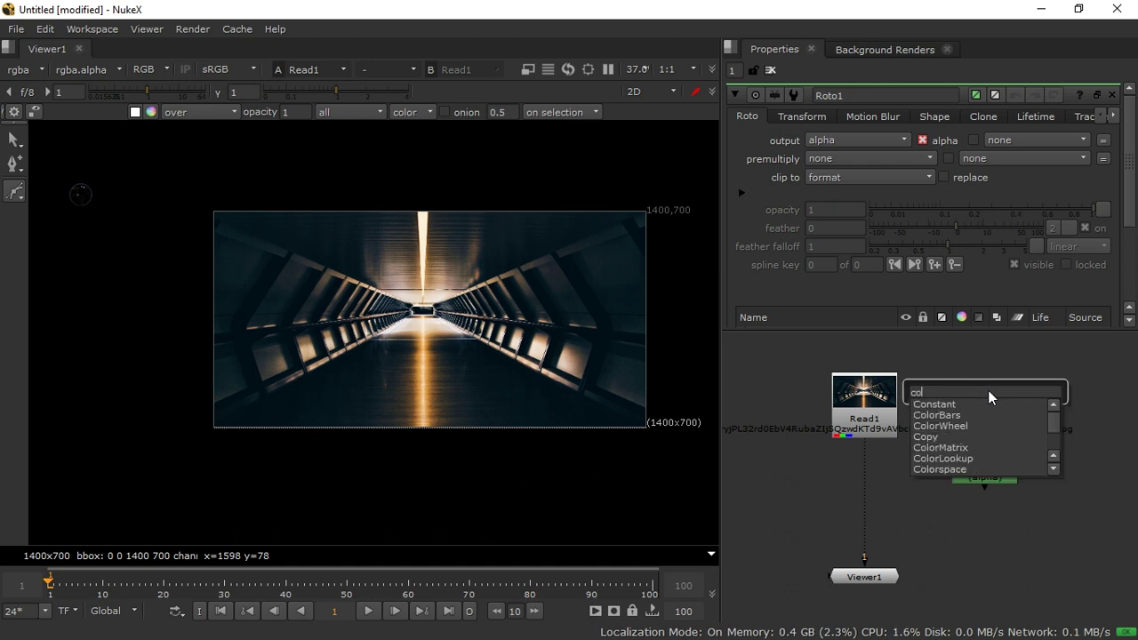
left_click(956, 405)
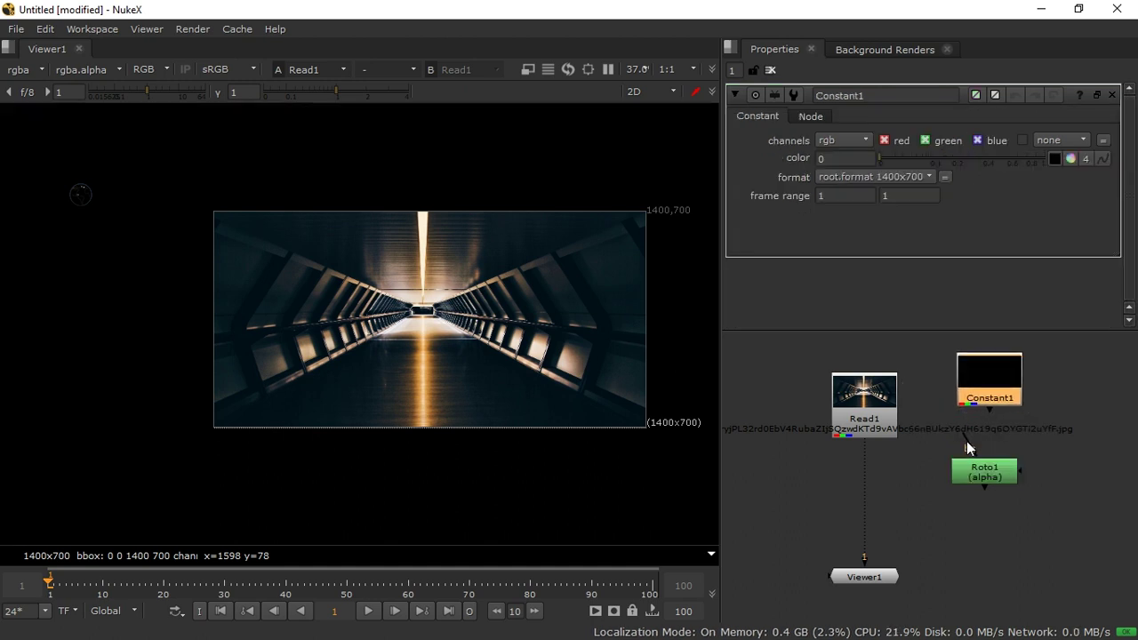
left_click_drag(985, 392, 987, 392)
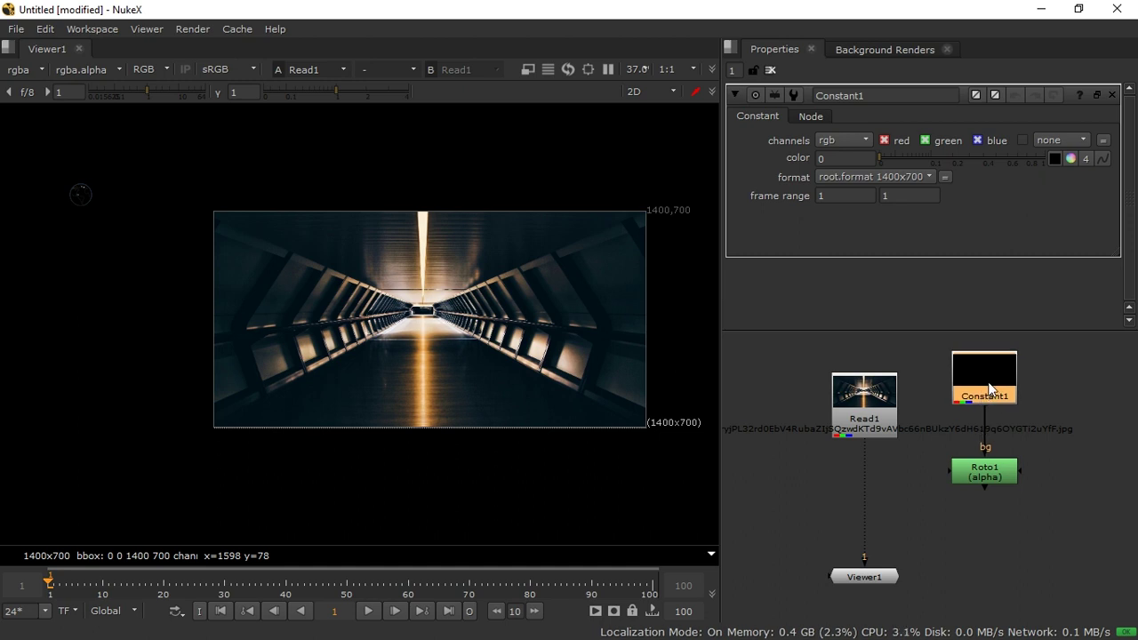
Step: Display the output of the Roto1 node in the viewer
middle_click_drag(571, 306, 496, 333)
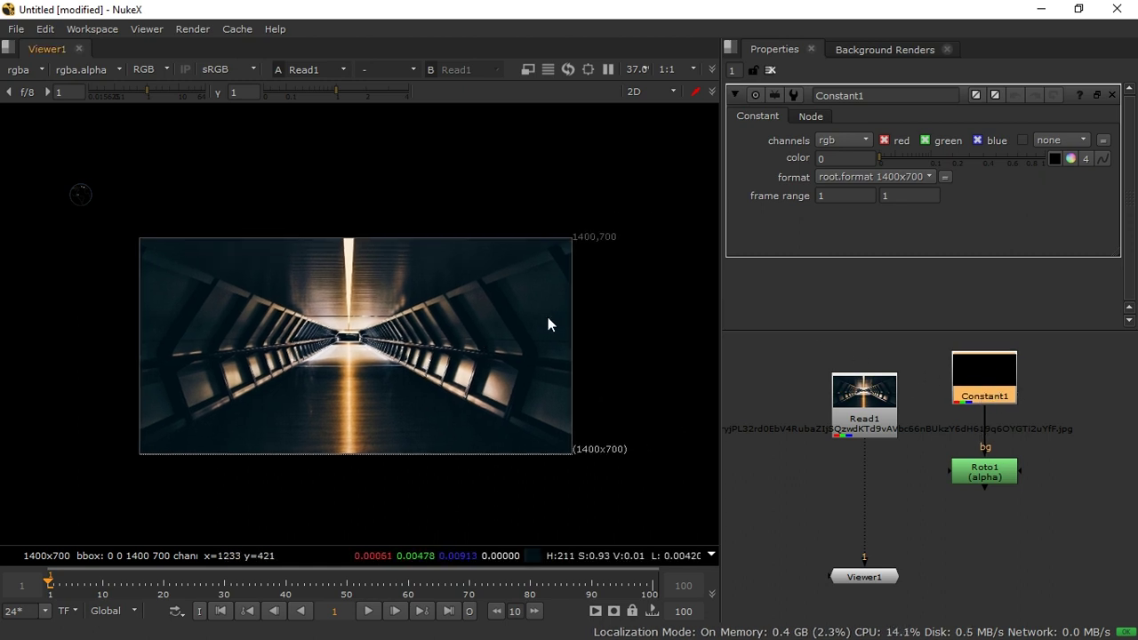
left_click(1000, 474)
key("1")
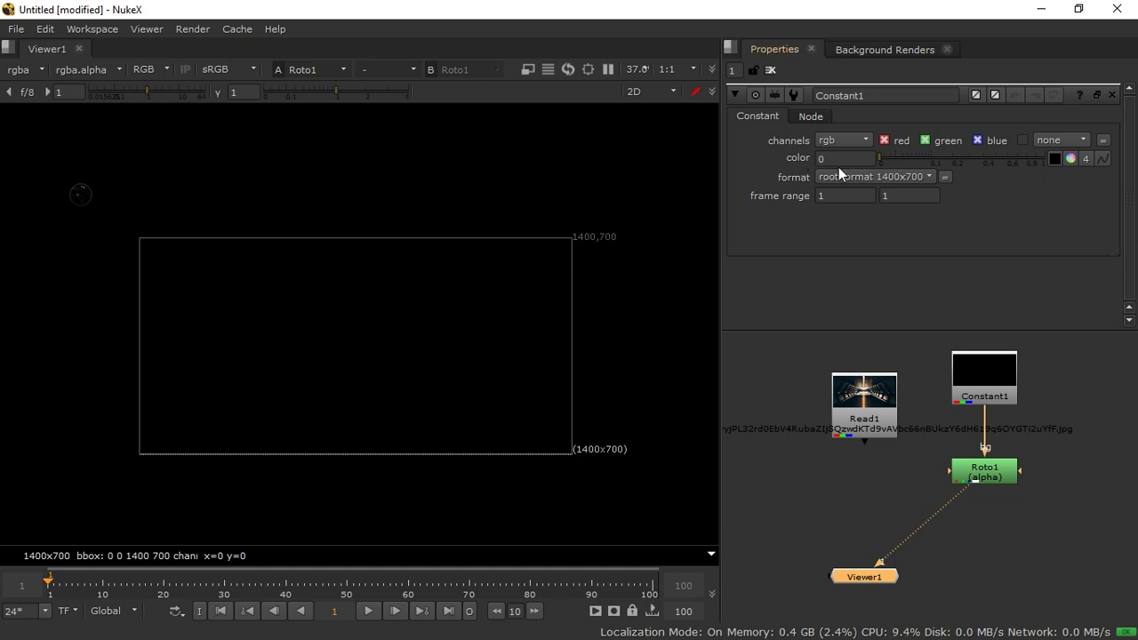
Step: Animate the Constant1 color with a key of 0 at frame 1 and a key of 1 at frame 100
left_click(1100, 157)
left_click(1096, 168)
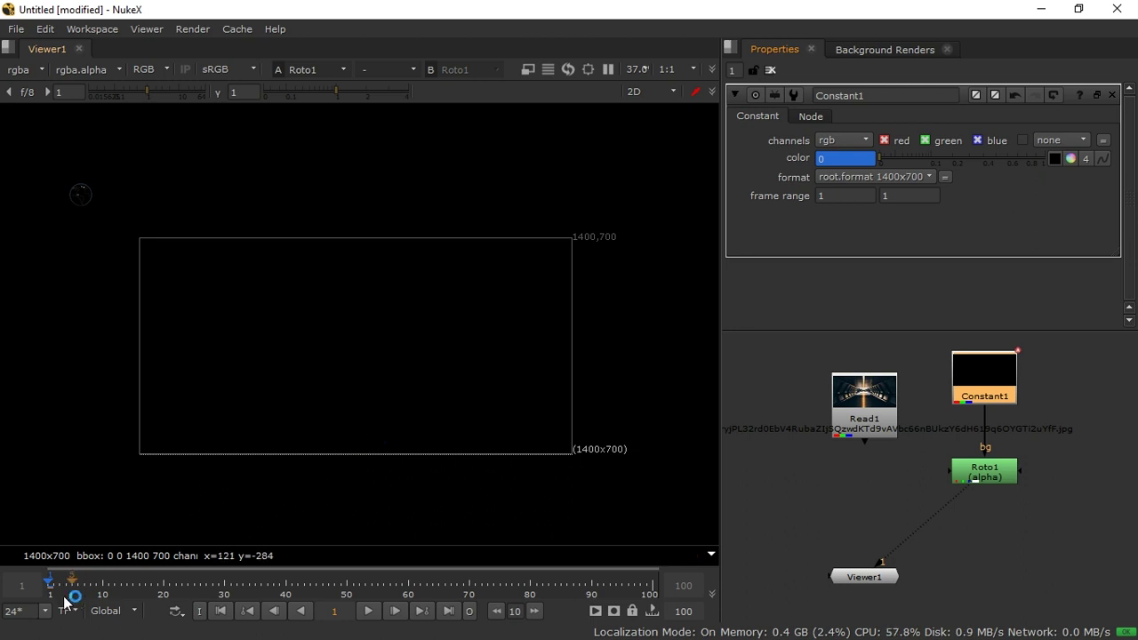
left_click(448, 611)
left_click_drag(884, 150, 1074, 153)
Step: Scrub through the timeline between frames 1 and 100 to check the black-to-white animation
left_click_drag(621, 585, 466, 588)
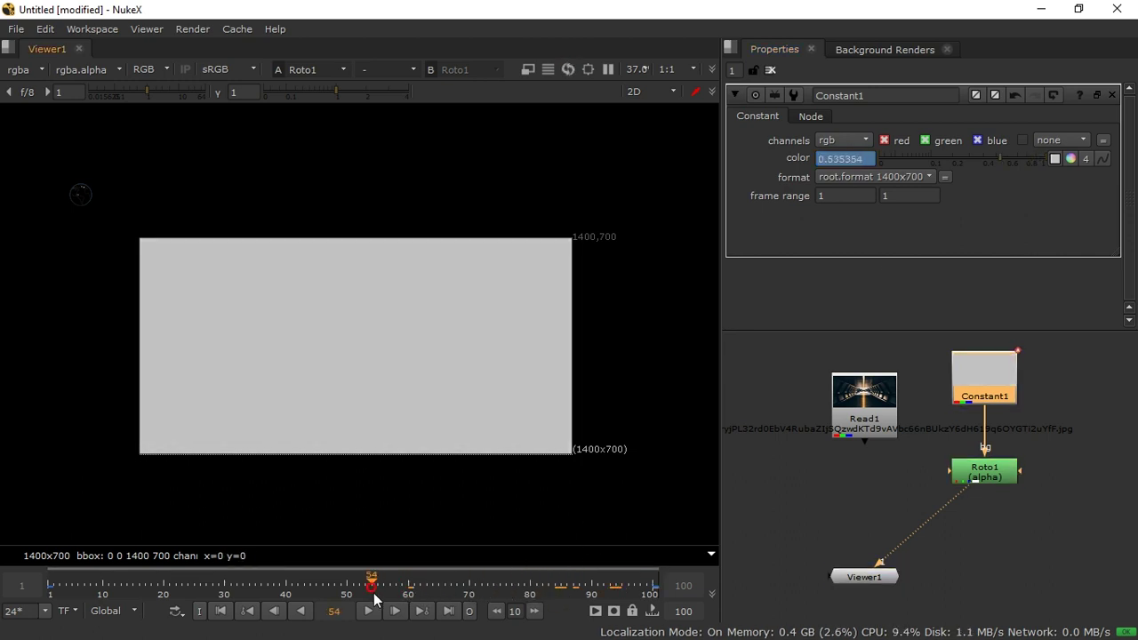
left_click_drag(161, 577, 78, 579)
left_click(221, 611)
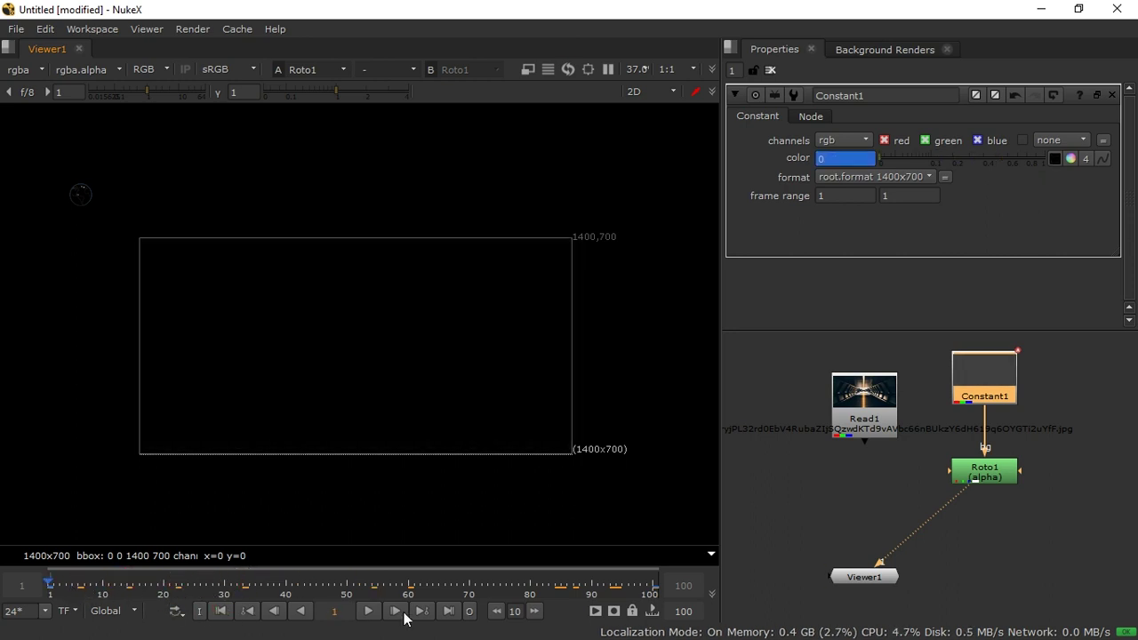
left_click(449, 610)
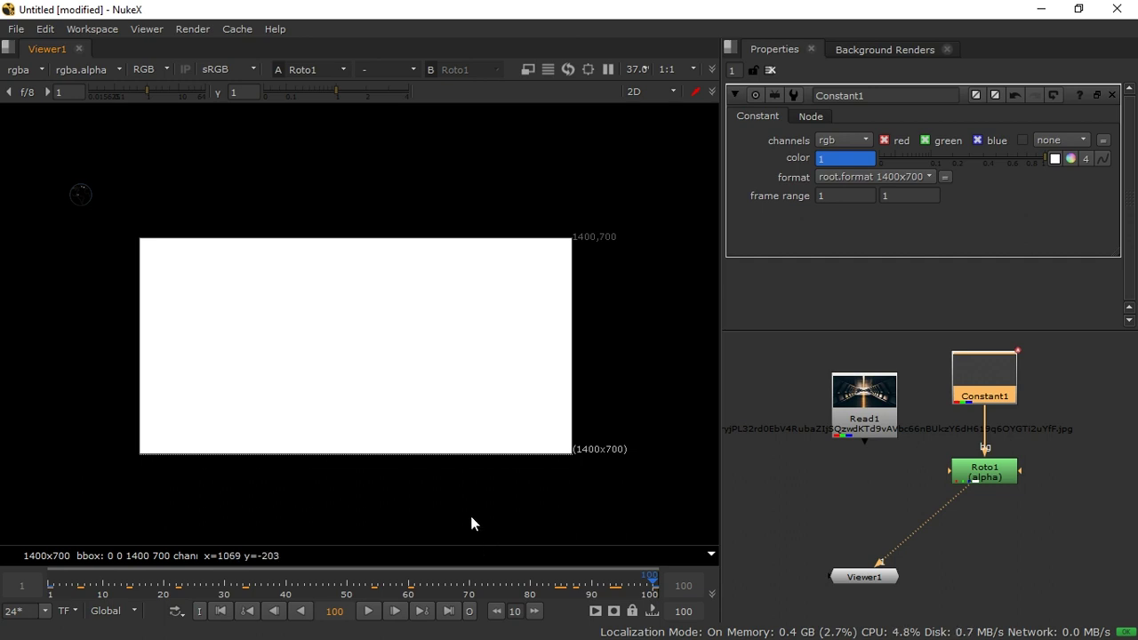
Step: Show the Read1 image in the viewer with the Roto1 properties open for drawing over it
left_click_drag(956, 491, 860, 424)
double_click(973, 471)
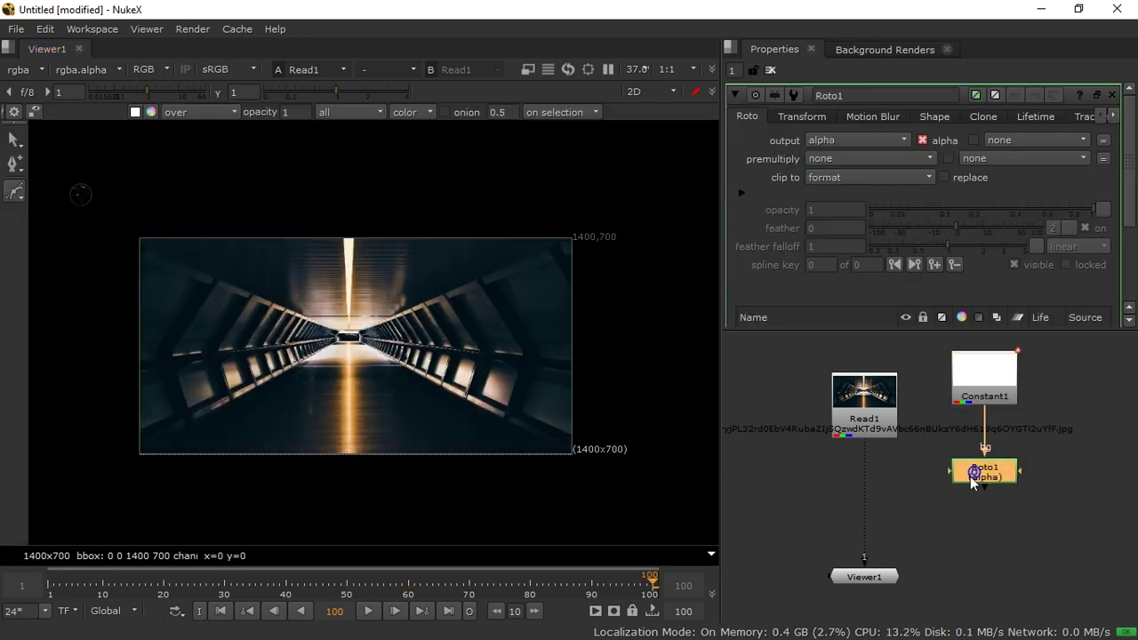
scroll(319, 359, "up", 2)
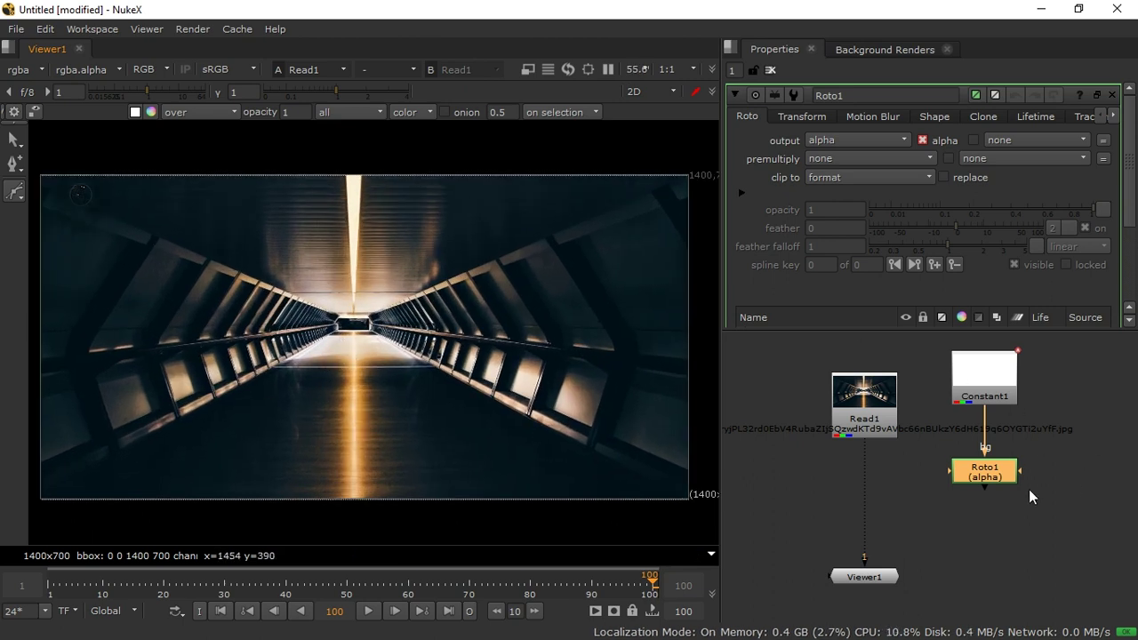
scroll(335, 382, "up", 2)
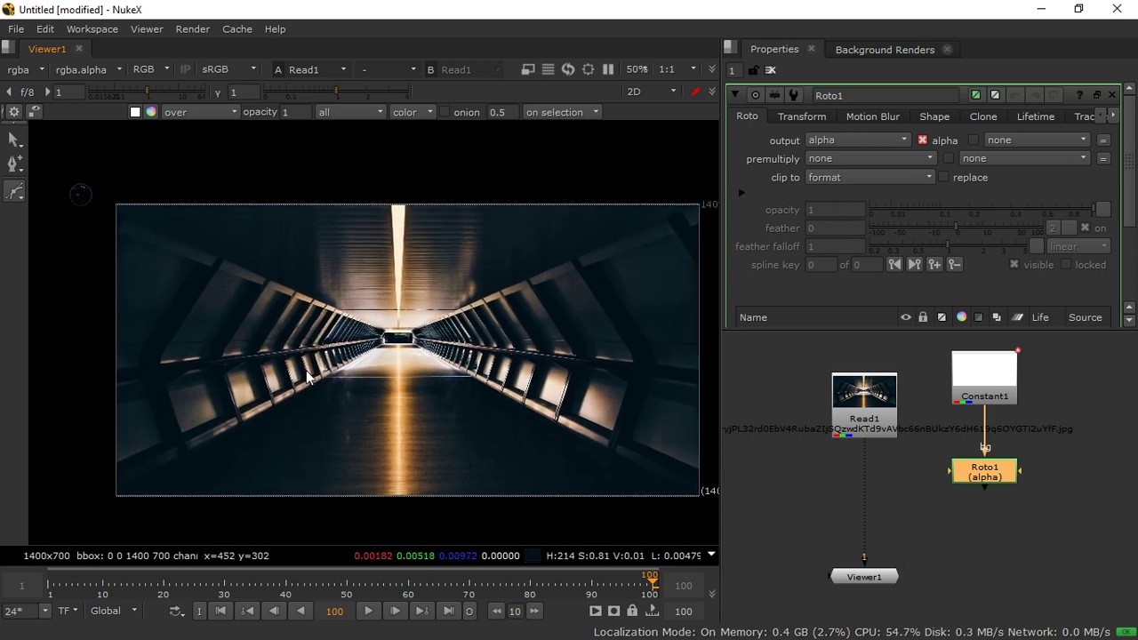
key("minus")
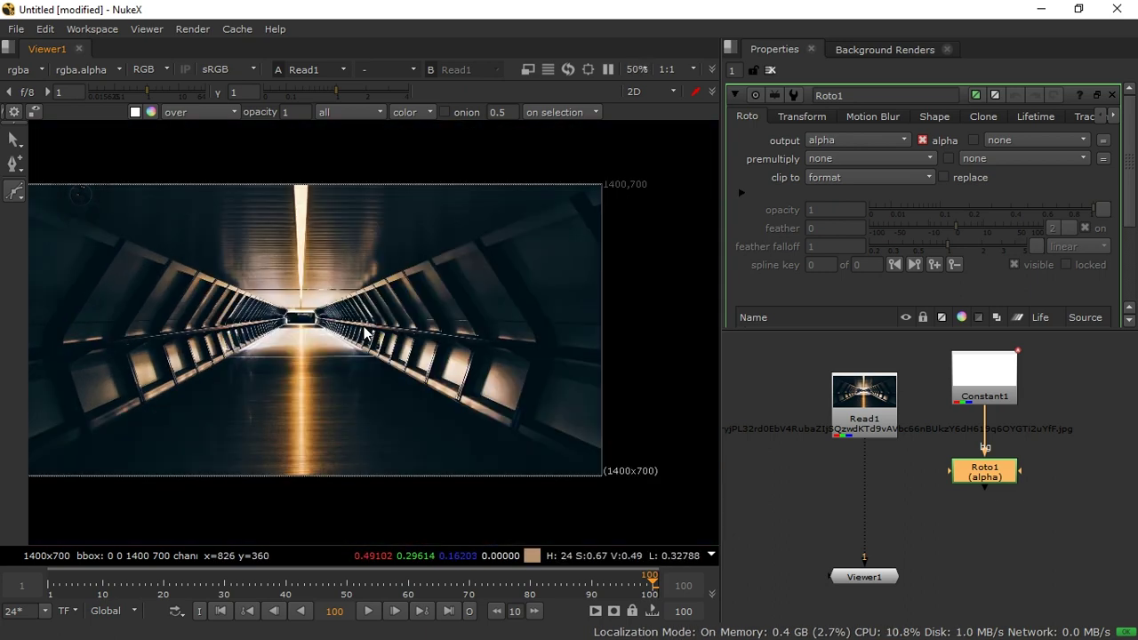
Step: Start a roto shape on the left wall, placing points up the first lit panel's frame from its lower corner to its top edge
scroll(334, 347, "up", 5)
middle_click_drag(238, 390, 426, 310)
scroll(353, 321, "up", 6)
middle_click_drag(361, 342, 387, 383)
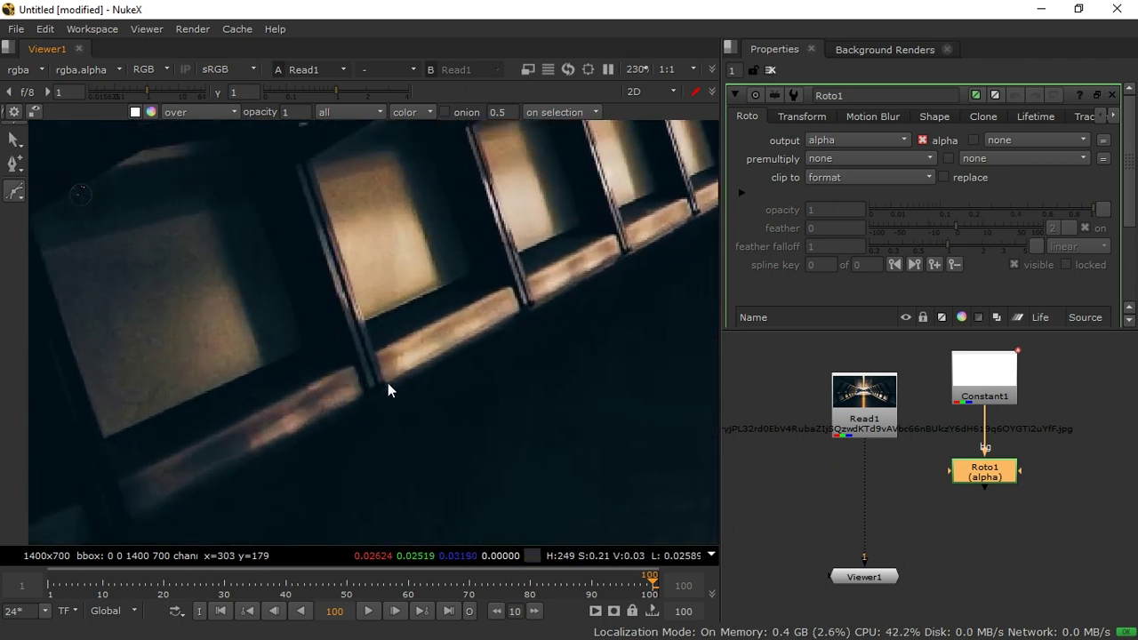
left_click(384, 389)
middle_click_drag(336, 166, 367, 399)
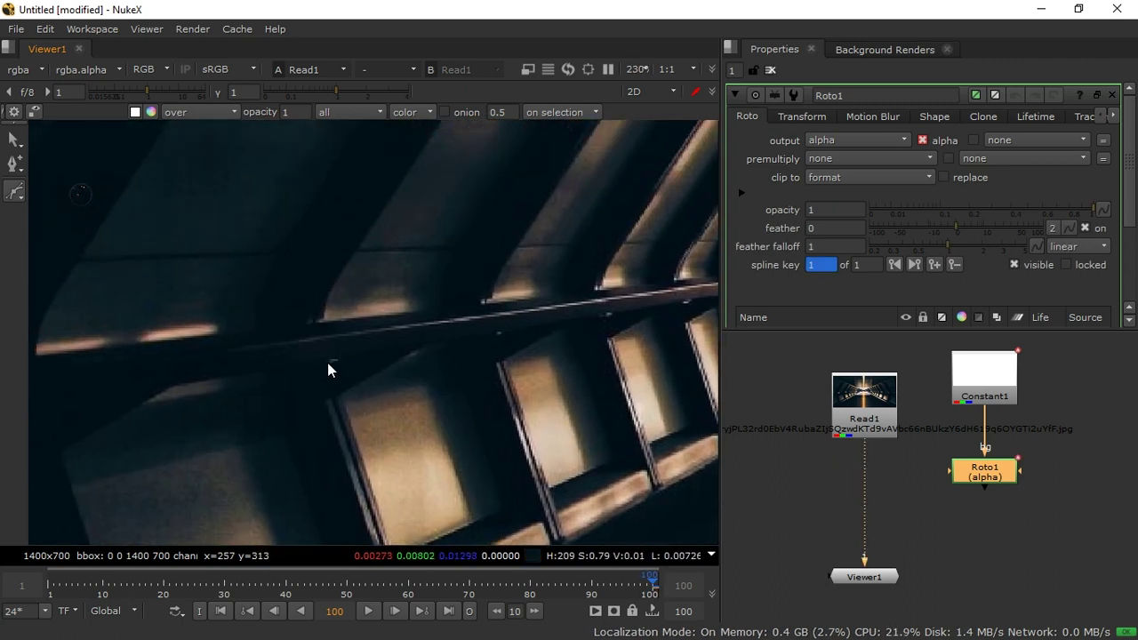
left_click(323, 350)
left_click_drag(324, 304, 333, 289)
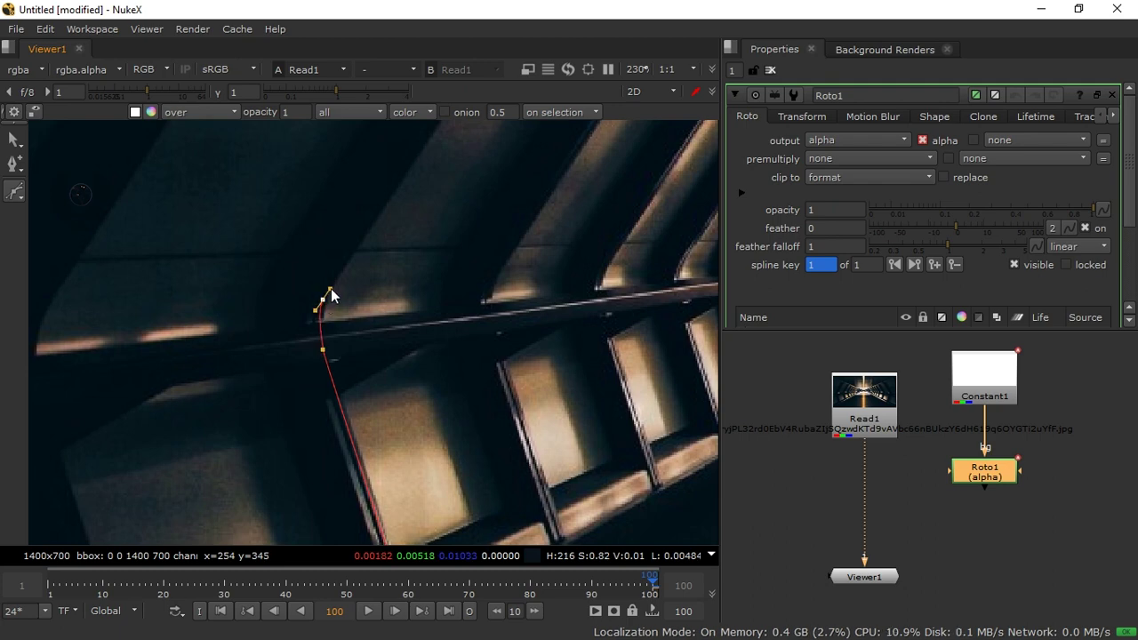
middle_click_drag(374, 237, 318, 362)
middle_click_drag(448, 197, 357, 324)
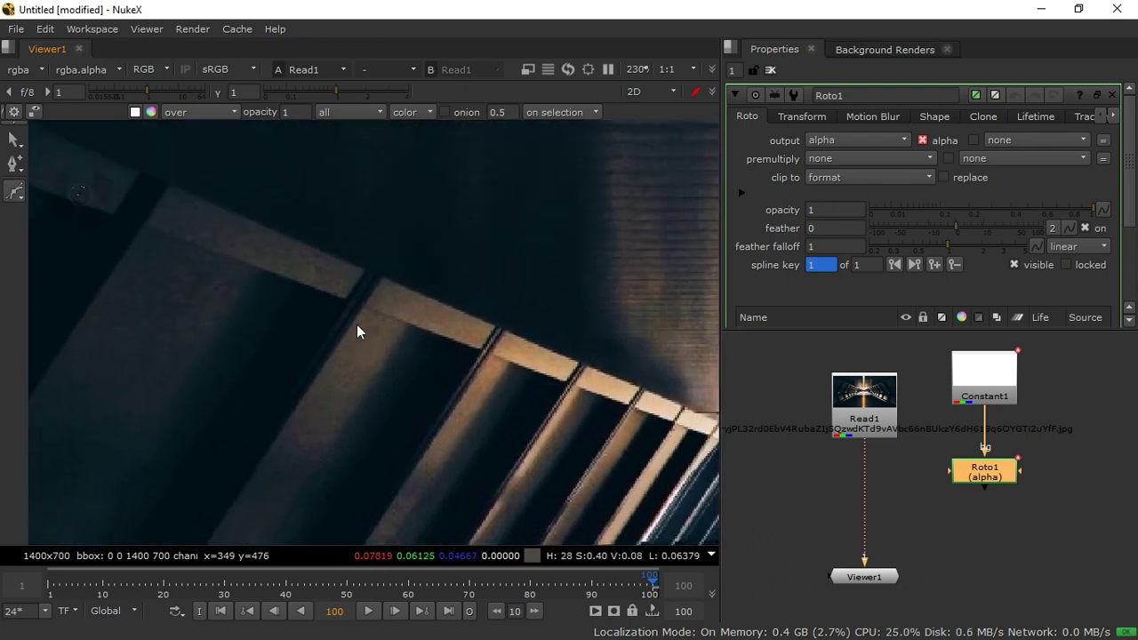
left_click(381, 276)
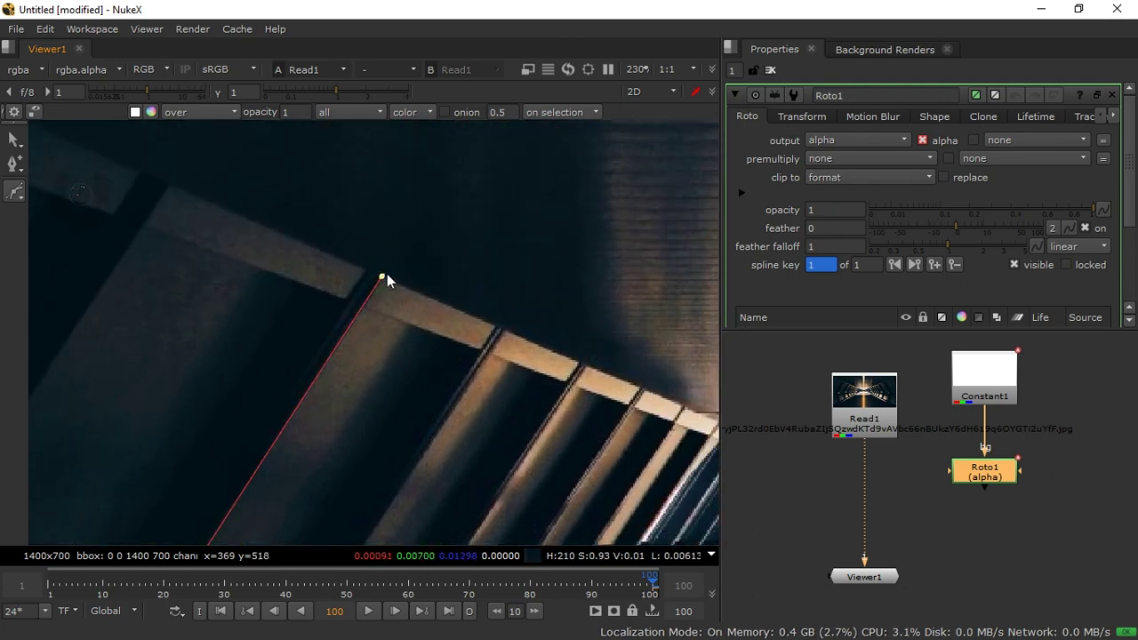
Step: Continue the roto shape across to the right wall, placing points at the matching frame's top corner and partway down its upper edge
scroll(364, 273, "down", 6)
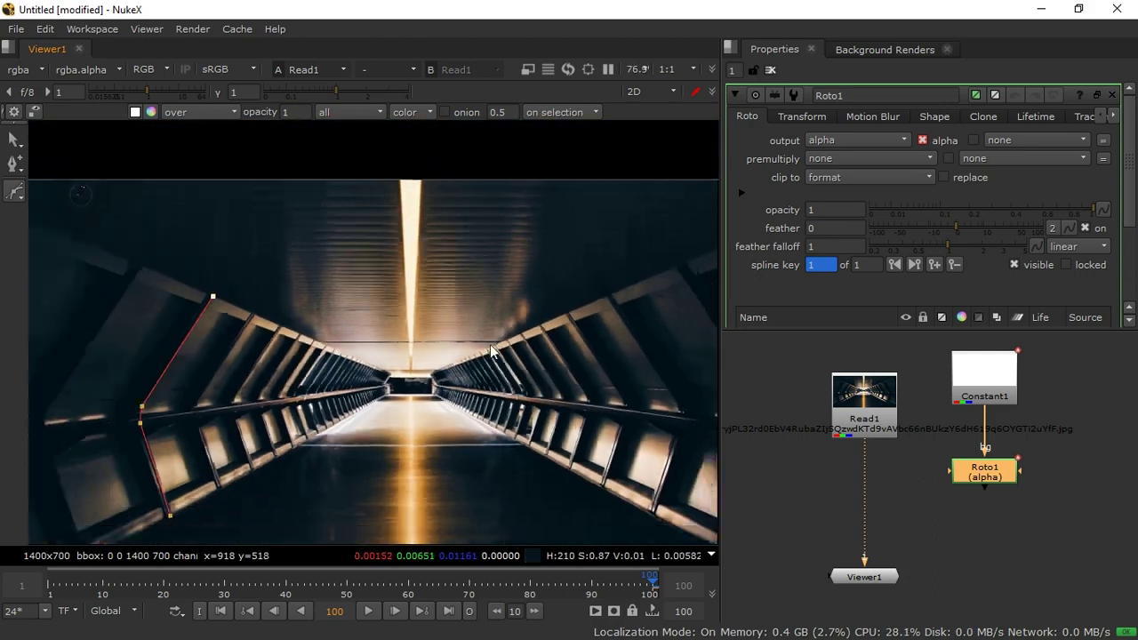
middle_click_drag(450, 342, 479, 263)
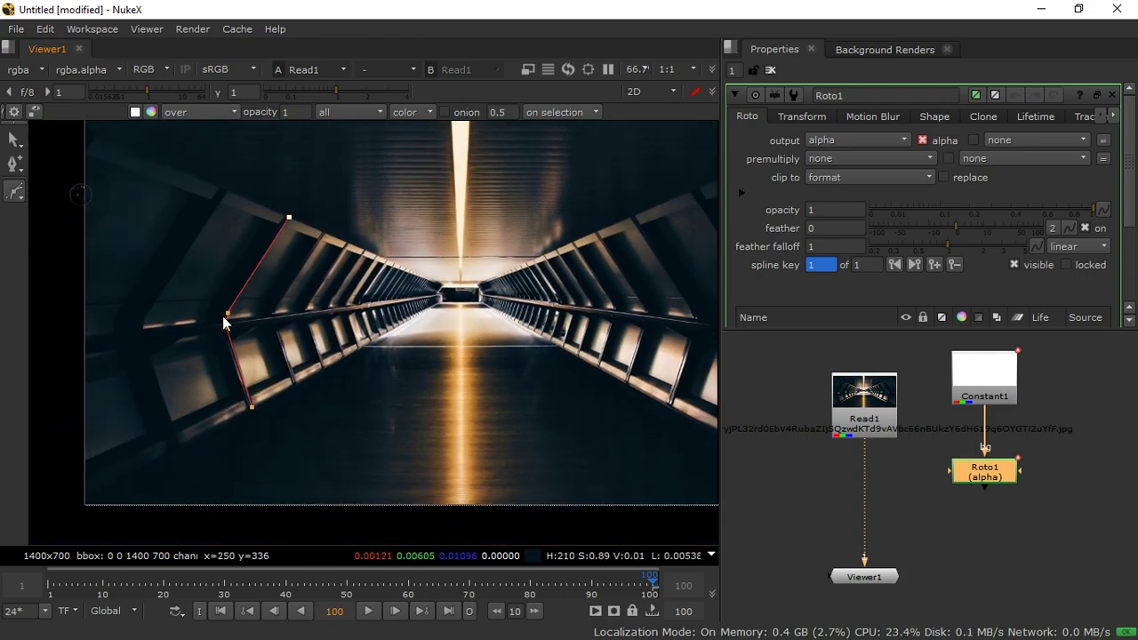
middle_click_drag(613, 316, 474, 310)
middle_click_drag(651, 323, 611, 317)
middle_click_drag(529, 334, 617, 323)
scroll(589, 302, "down", 1)
middle_click_drag(493, 321, 442, 331)
middle_click_drag(622, 322, 514, 344)
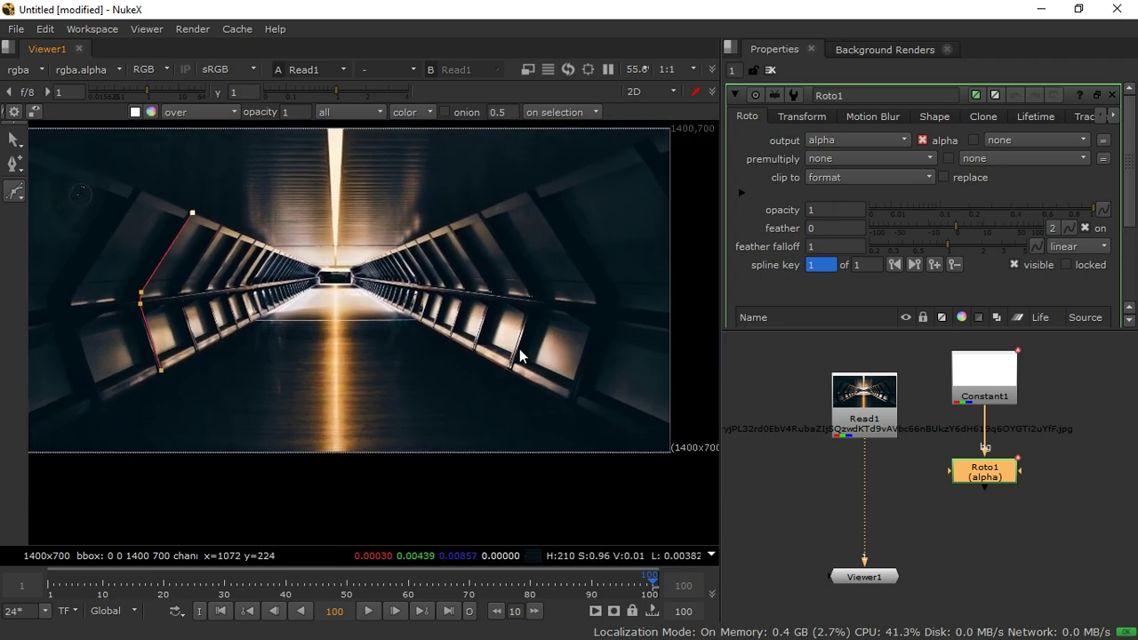
scroll(543, 314, "up", 6)
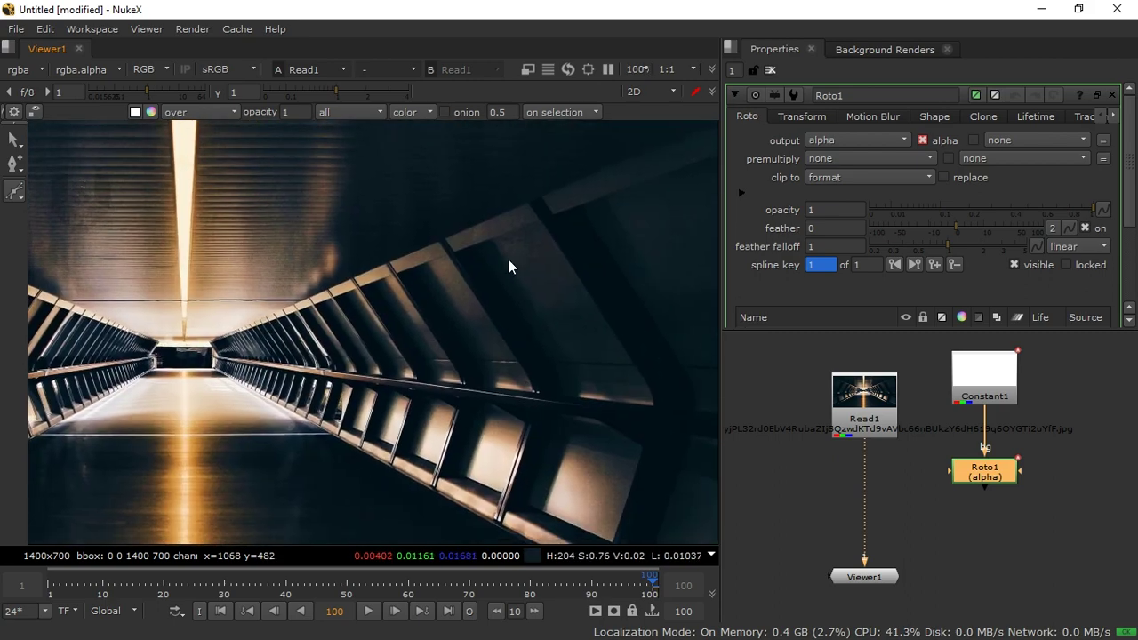
scroll(476, 259, "up", 10)
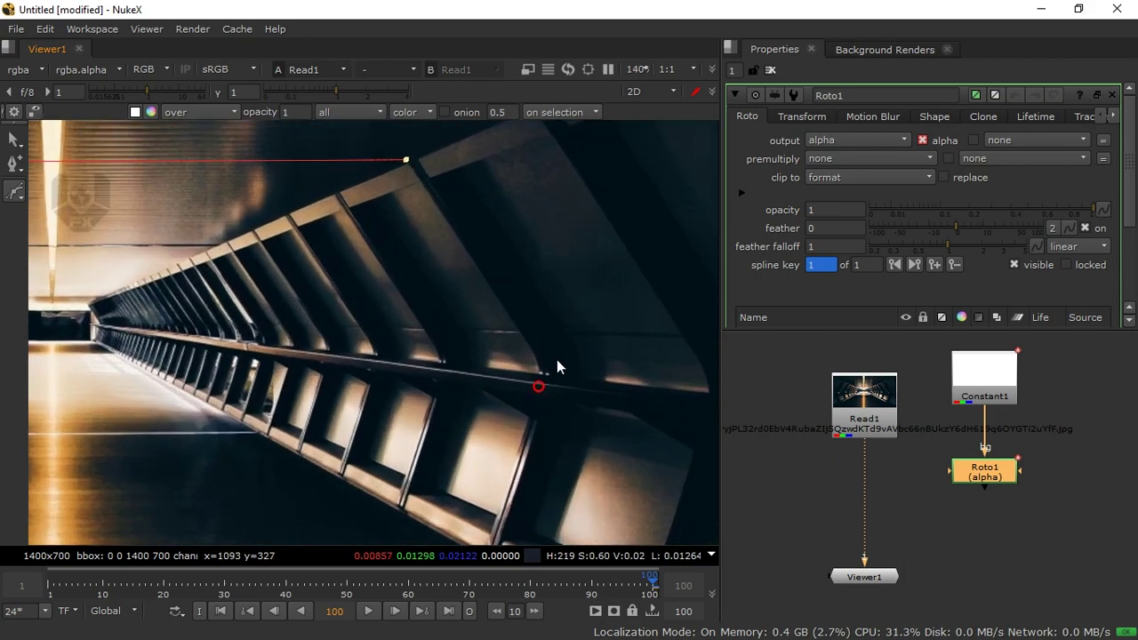
left_click(540, 353)
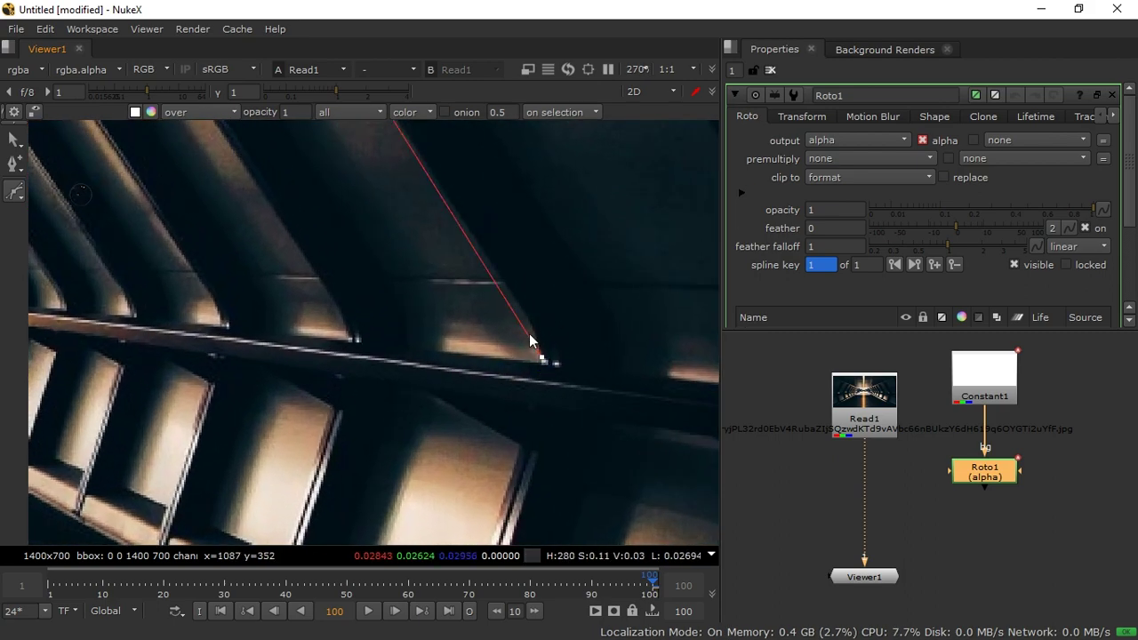
left_click_drag(541, 351, 480, 247)
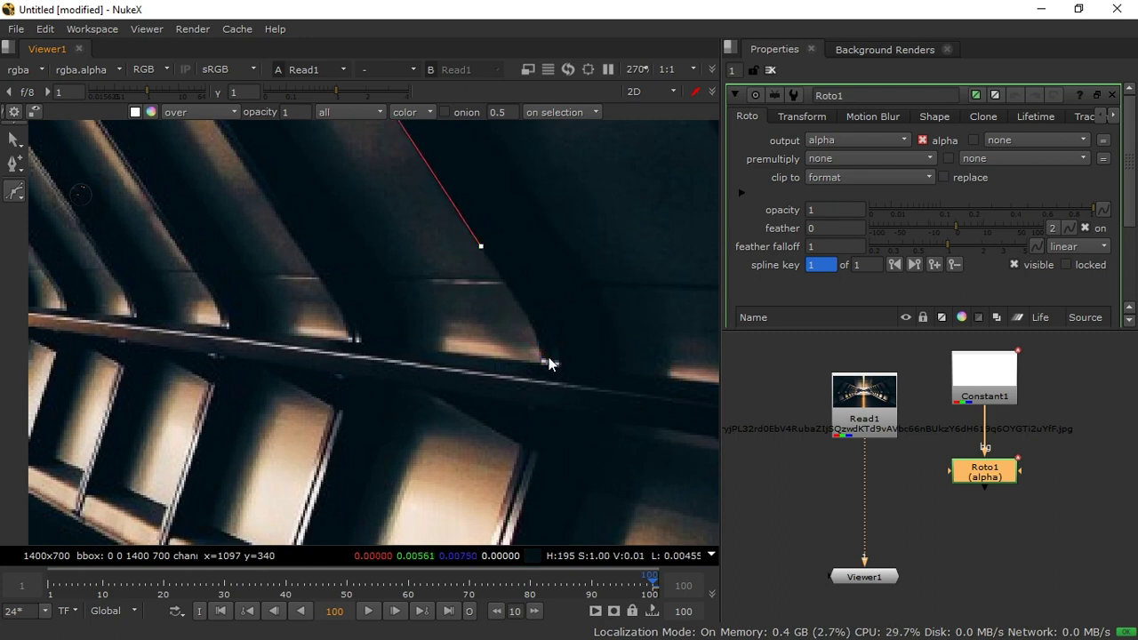
Step: Place a curved point at the right wall's handrail, add points down the lit panel to its lower corner, and close the shape
mouse_move(541, 359)
left_mouse_down()
mouse_move(539, 390)
mouse_move(540, 378)
left_mouse_up()
middle_click_drag(540, 379, 573, 257)
left_click(542, 353)
left_click_drag(542, 352, 546, 350)
middle_click_drag(545, 350, 587, 162)
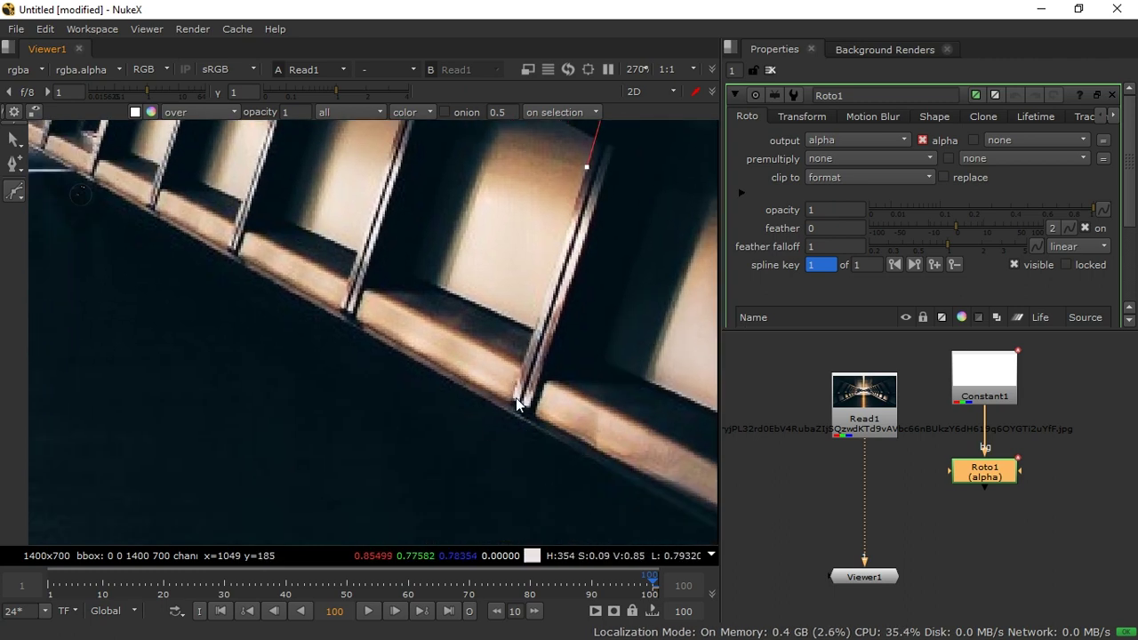
scroll(499, 412, "down", 8)
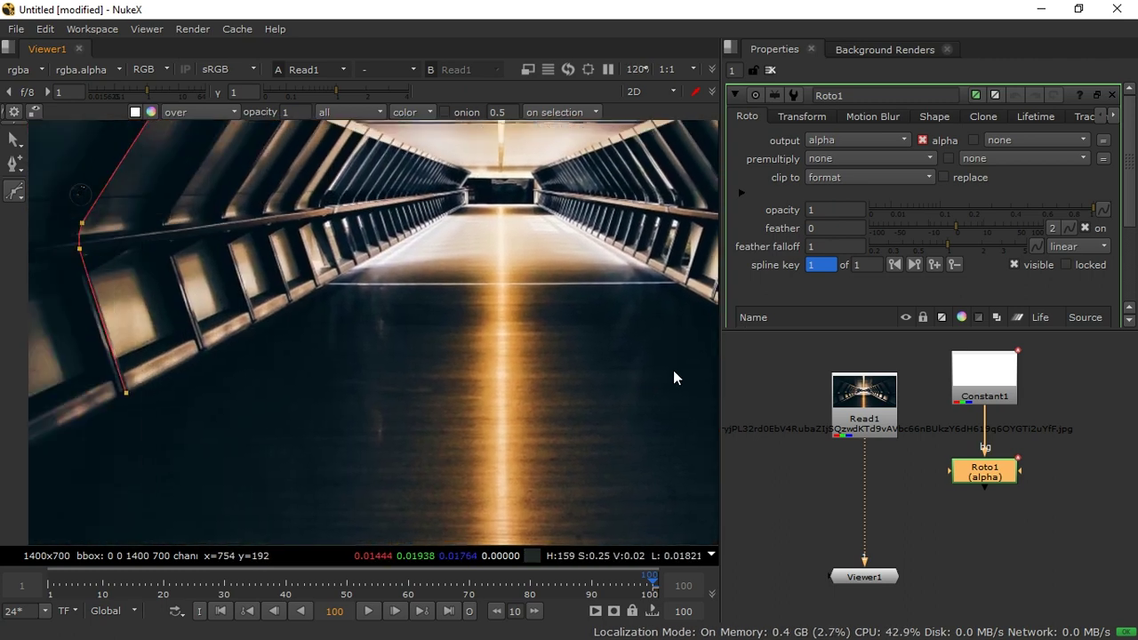
scroll(171, 375, "up", 5)
key("Return")
Step: Nudge the shape's lower corner point on the left wall to fit the inner edge of the panel frame
scroll(196, 395, "up", 6)
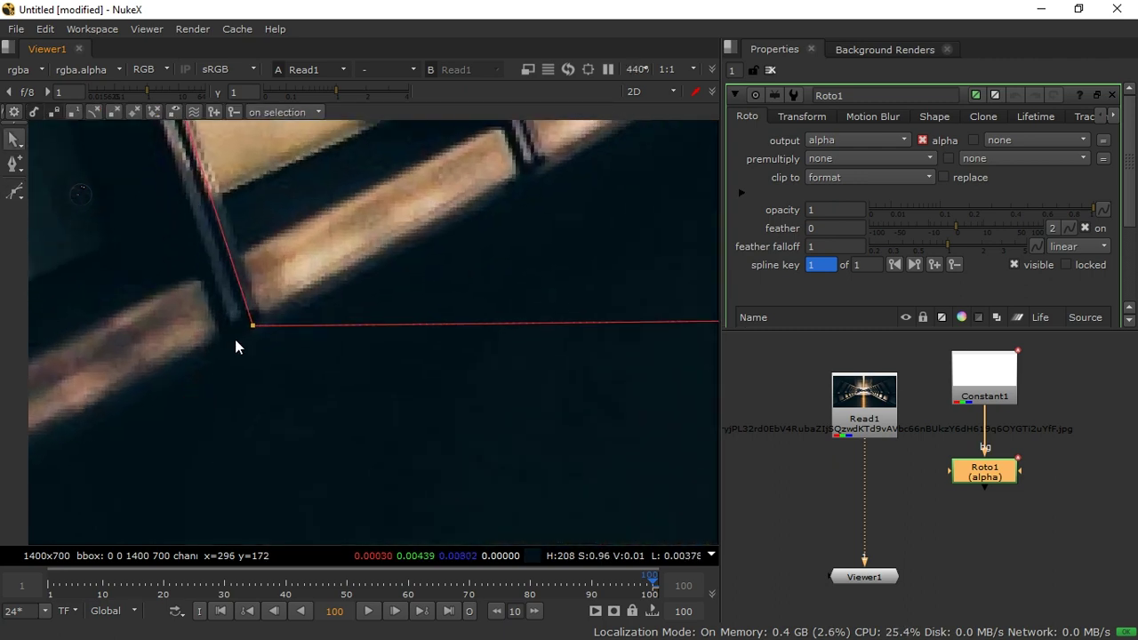
left_click_drag(251, 324, 263, 321)
scroll(186, 414, "down", 5)
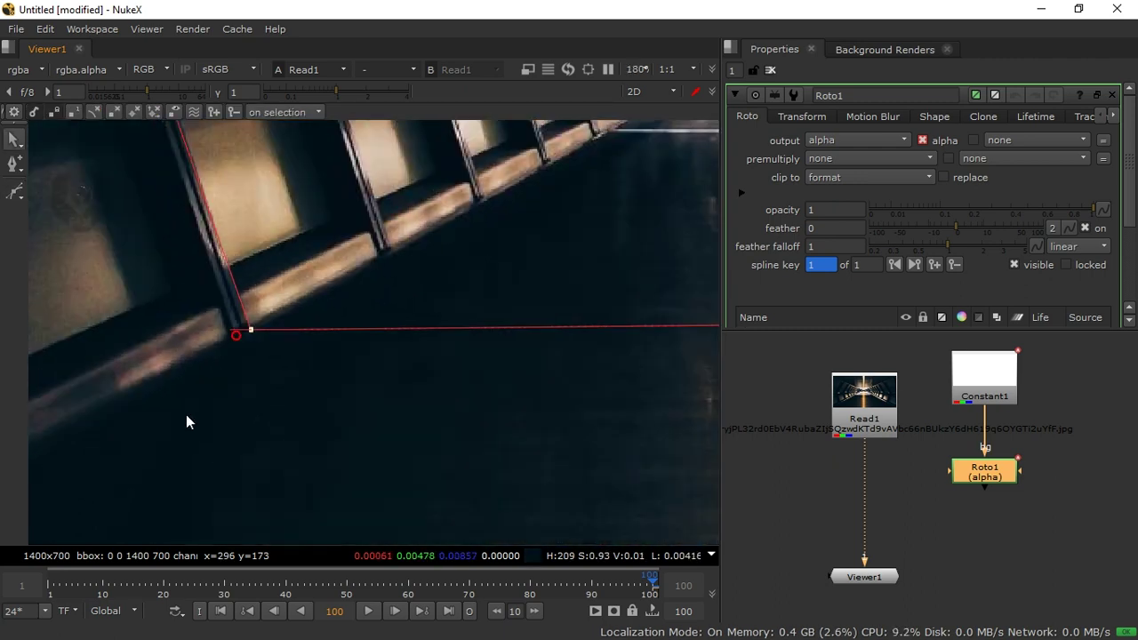
scroll(216, 266, "up", 7)
left_click_drag(256, 272, 264, 269)
scroll(321, 188, "down", 2)
Step: Fine-tune the left wall's points higher up the frame and check the one at the top corner
middle_click_drag(317, 189, 278, 275)
scroll(302, 265, "down", 1)
left_click(265, 281)
left_click_drag(264, 281, 264, 276)
middle_click_drag(313, 238, 199, 453)
middle_click_drag(392, 165, 257, 400)
left_click(322, 257)
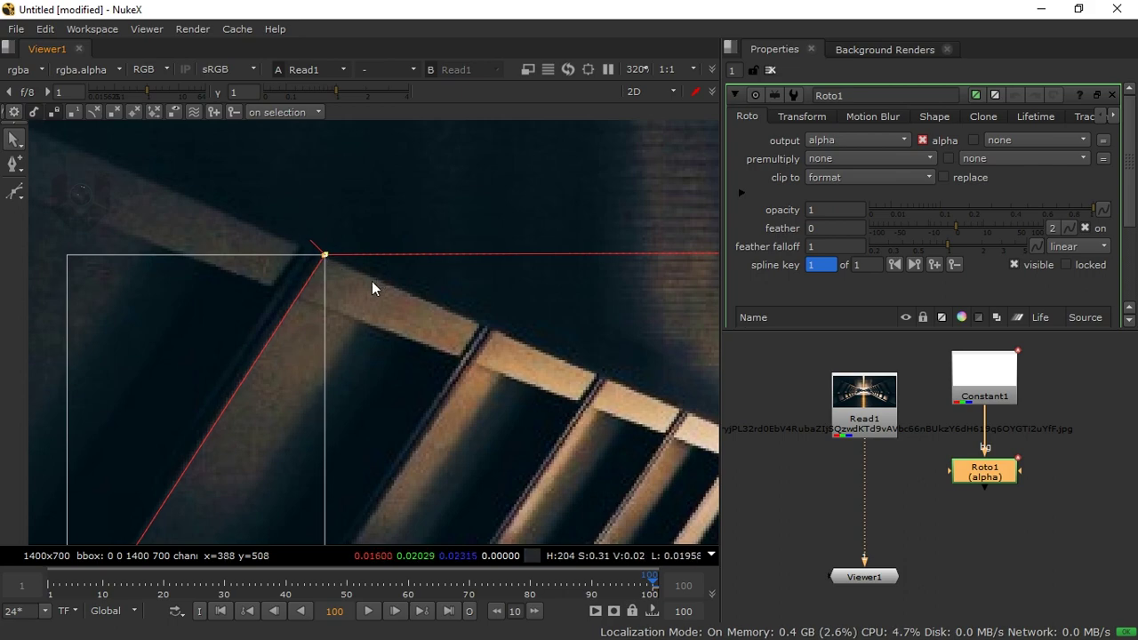
Step: Check the shape's points along the right wall, from the frame's top corner past the handrail to the lit lower panel
scroll(373, 275, "down", 6)
middle_click_drag(684, 289, 551, 229)
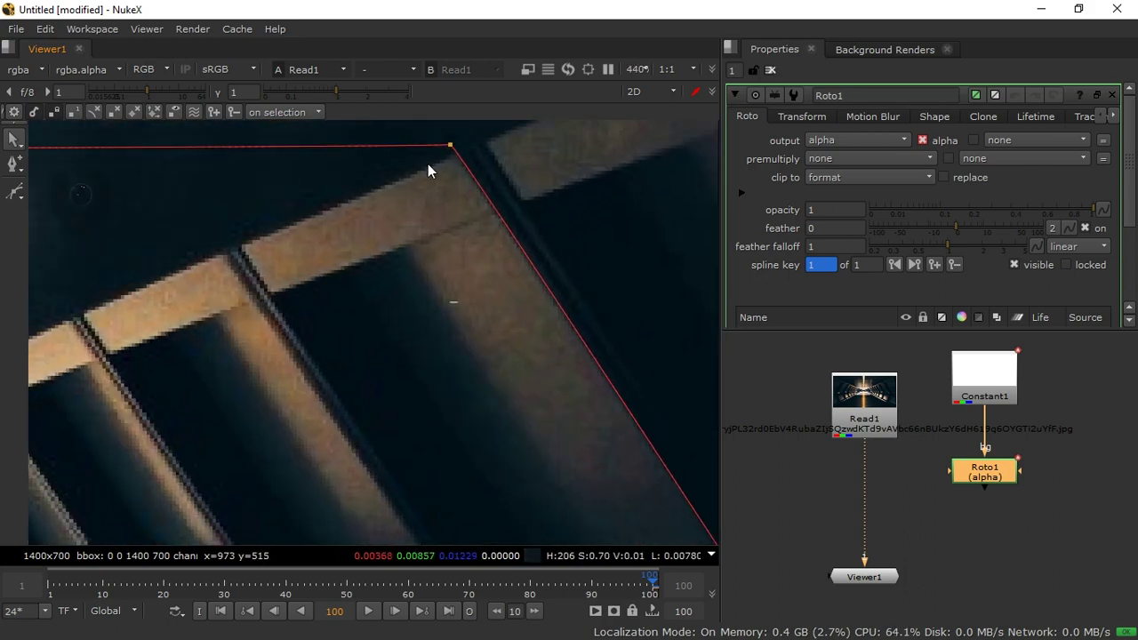
middle_click_drag(425, 181, 405, 222)
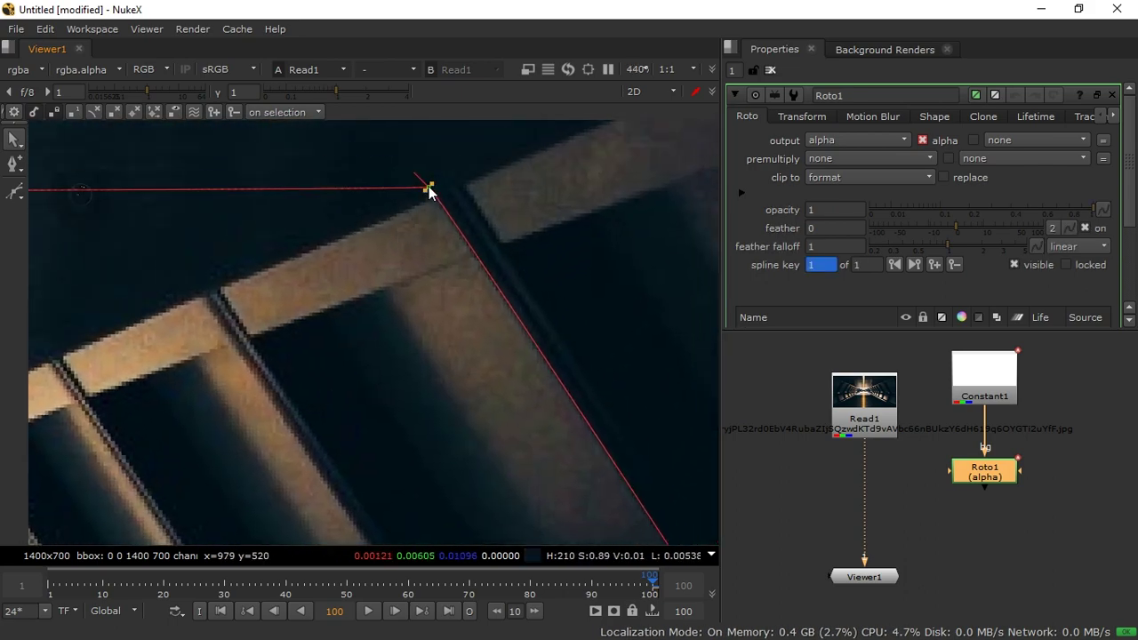
left_click(429, 187)
scroll(413, 242, "down", 9)
middle_click_drag(436, 380, 448, 287)
scroll(448, 286, "up", 5)
middle_click_drag(590, 220, 561, 245)
scroll(560, 235, "up", 3)
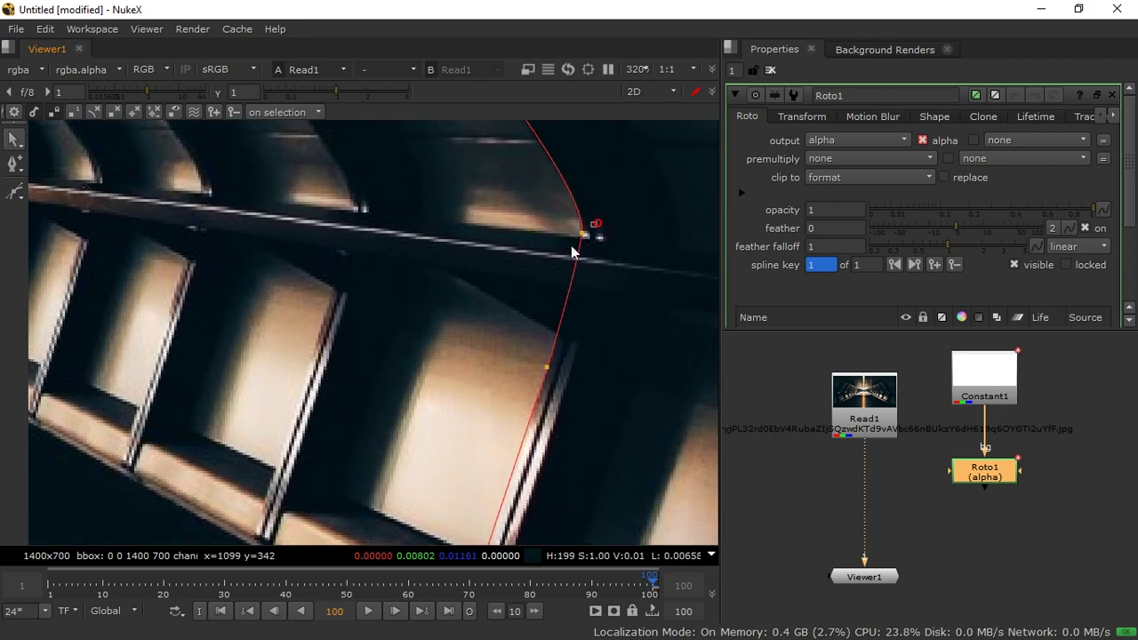
middle_click_drag(580, 235, 549, 350)
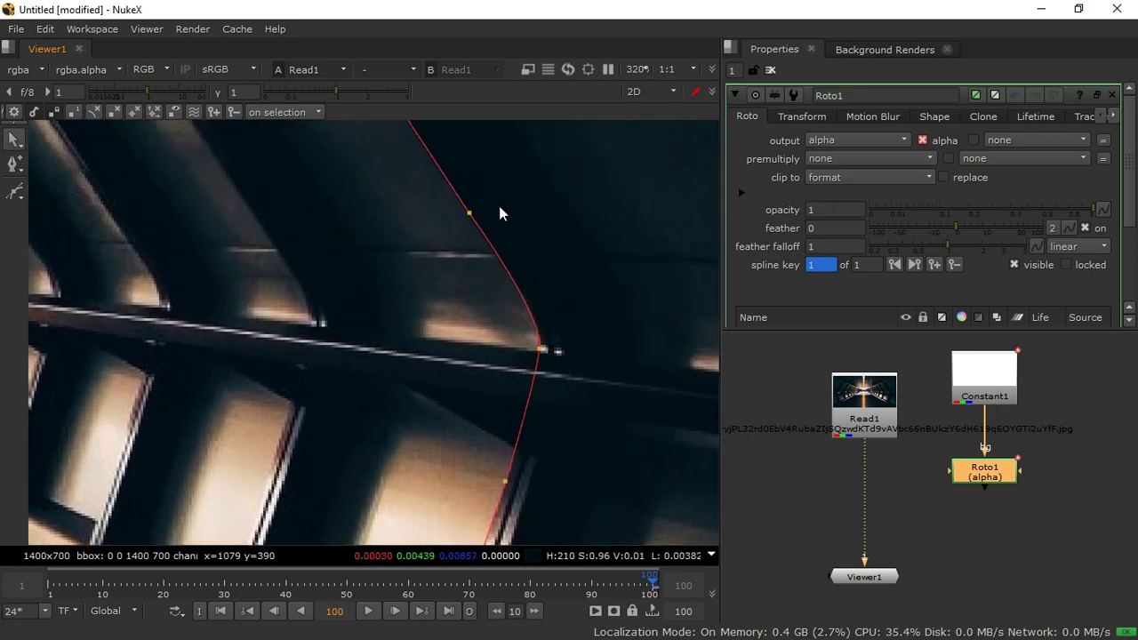
scroll(449, 258, "down", 5)
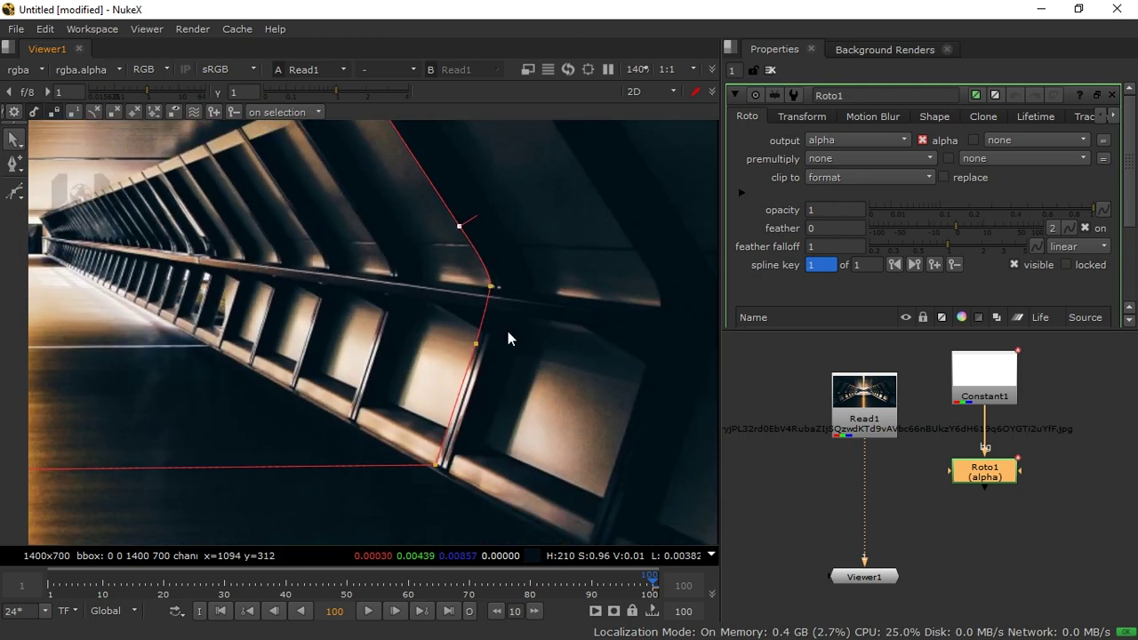
scroll(493, 299, "up", 6)
left_click(392, 328)
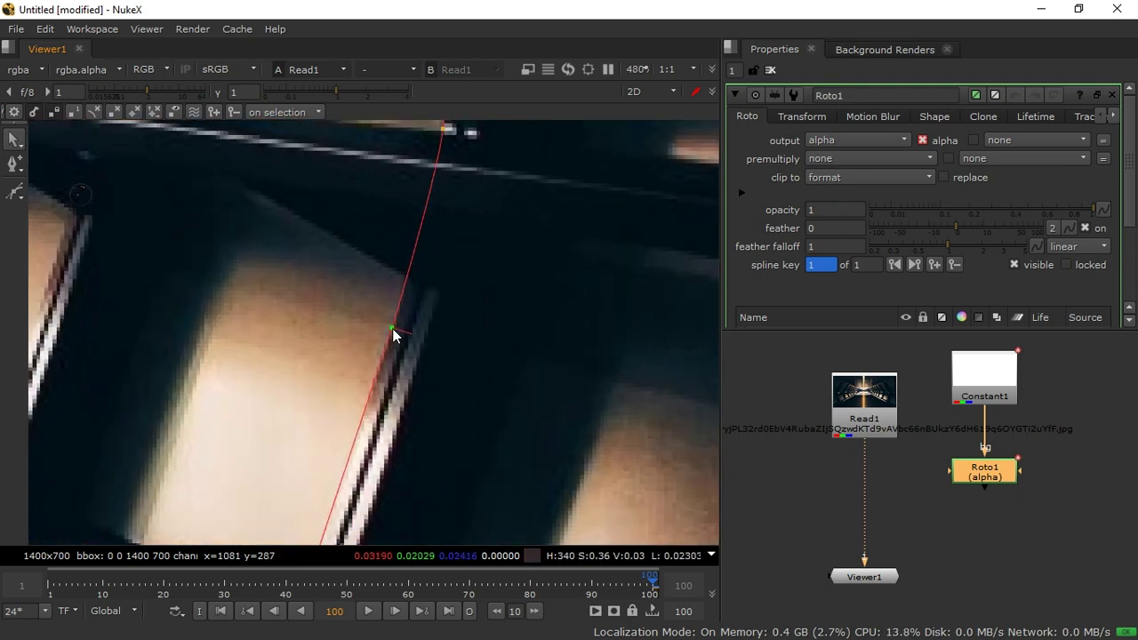
middle_click_drag(482, 294, 489, 284)
scroll(490, 277, "down", 5)
middle_click_drag(472, 247, 499, 300)
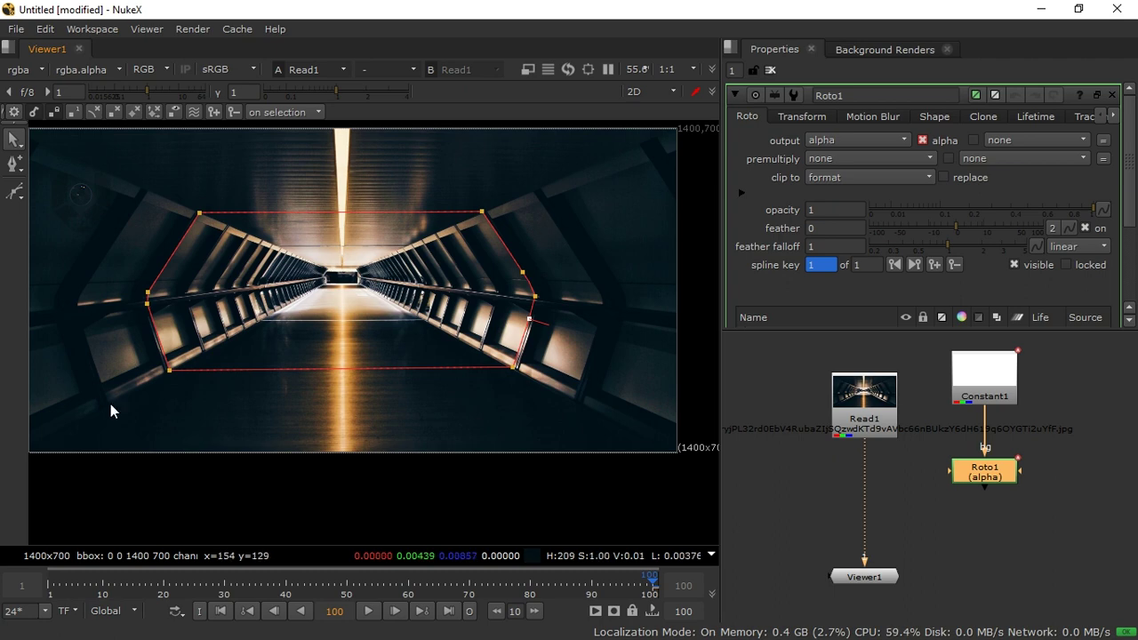
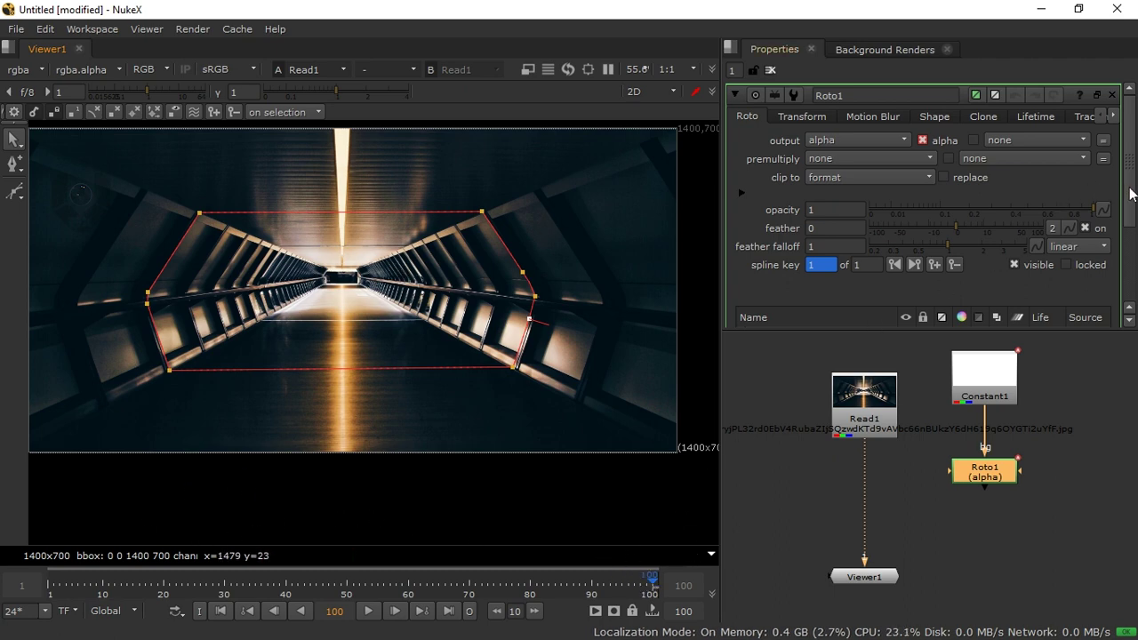
Step: Select all points of the Bezier1 shape and key its outline on the corridor frame at frame 50
left_click_drag(1126, 190, 1126, 246)
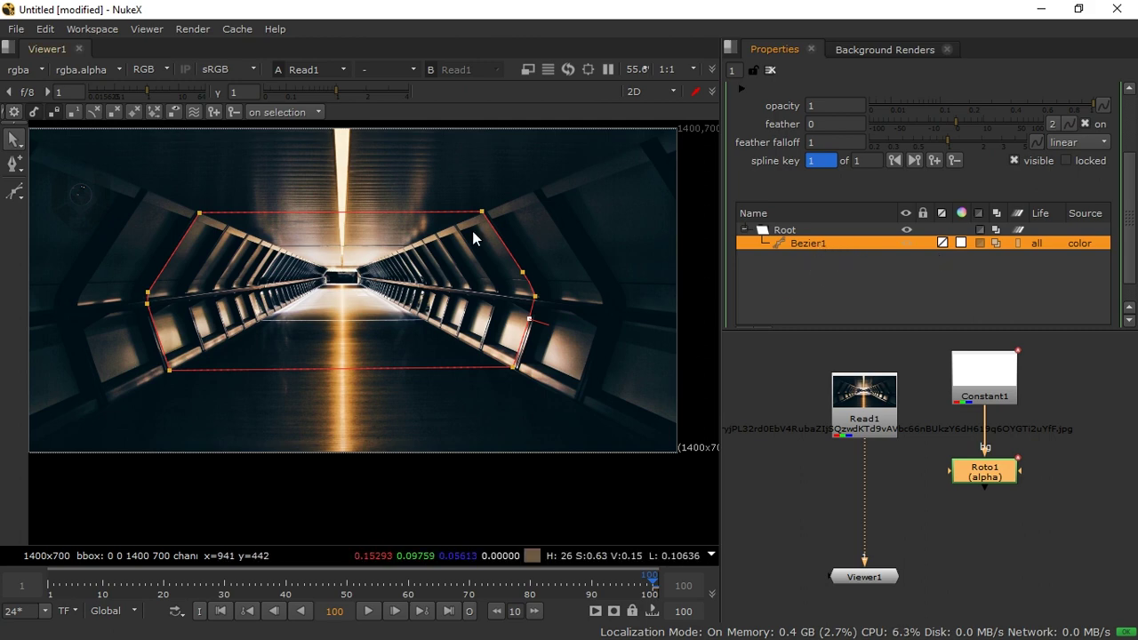
left_click_drag(445, 245, 71, 449)
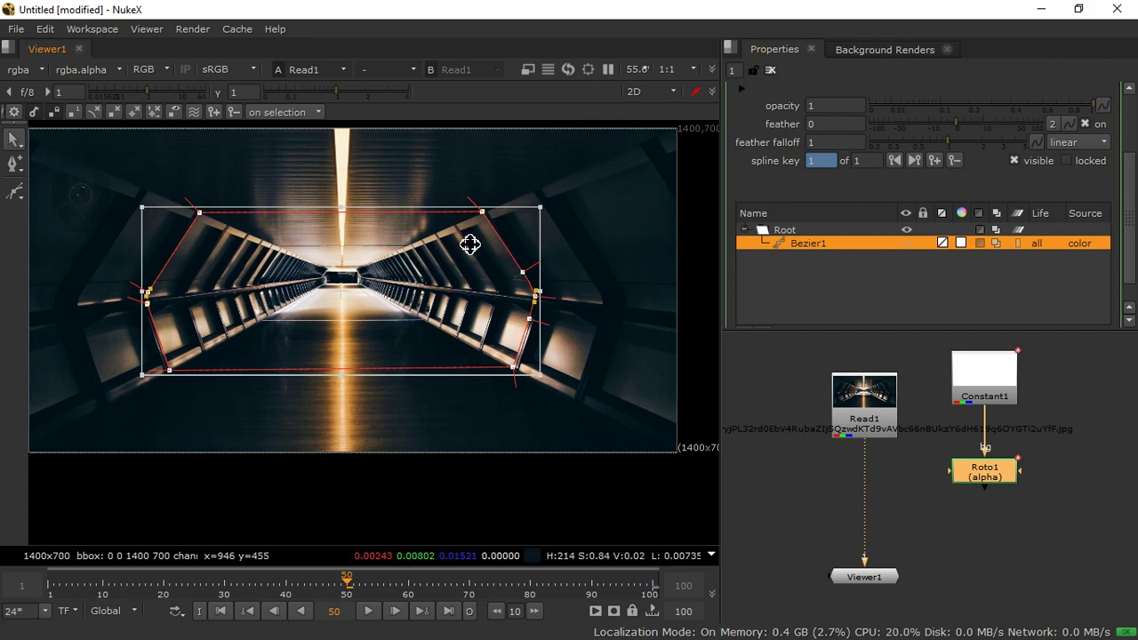
scroll(470, 243, "up", 10)
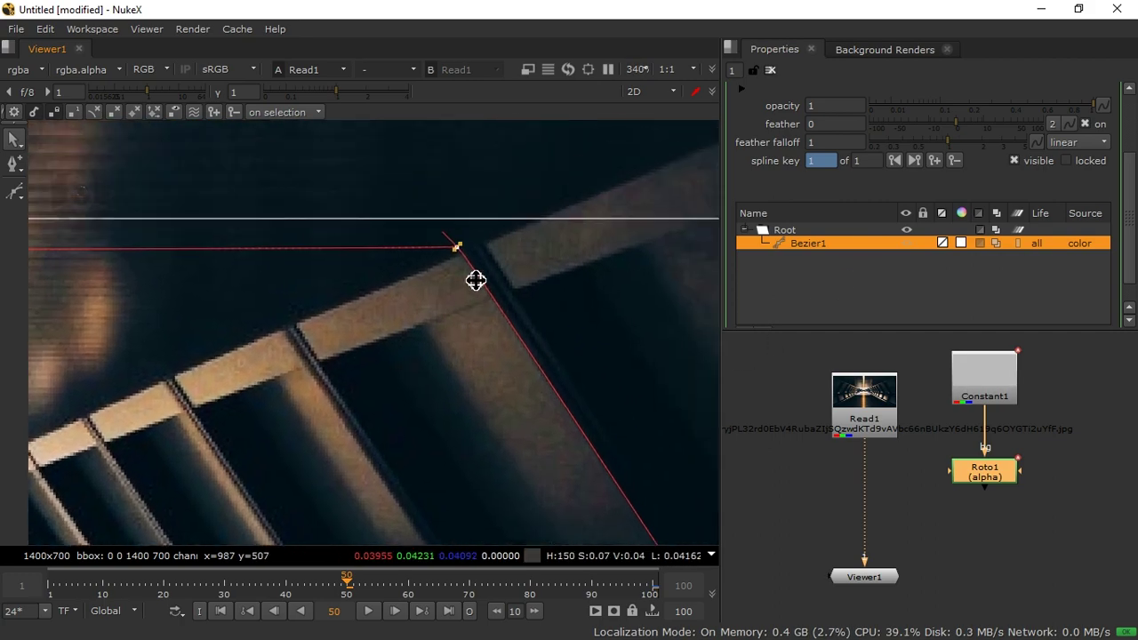
scroll(480, 283, "up", 5)
left_click(455, 204)
scroll(530, 343, "down", 12)
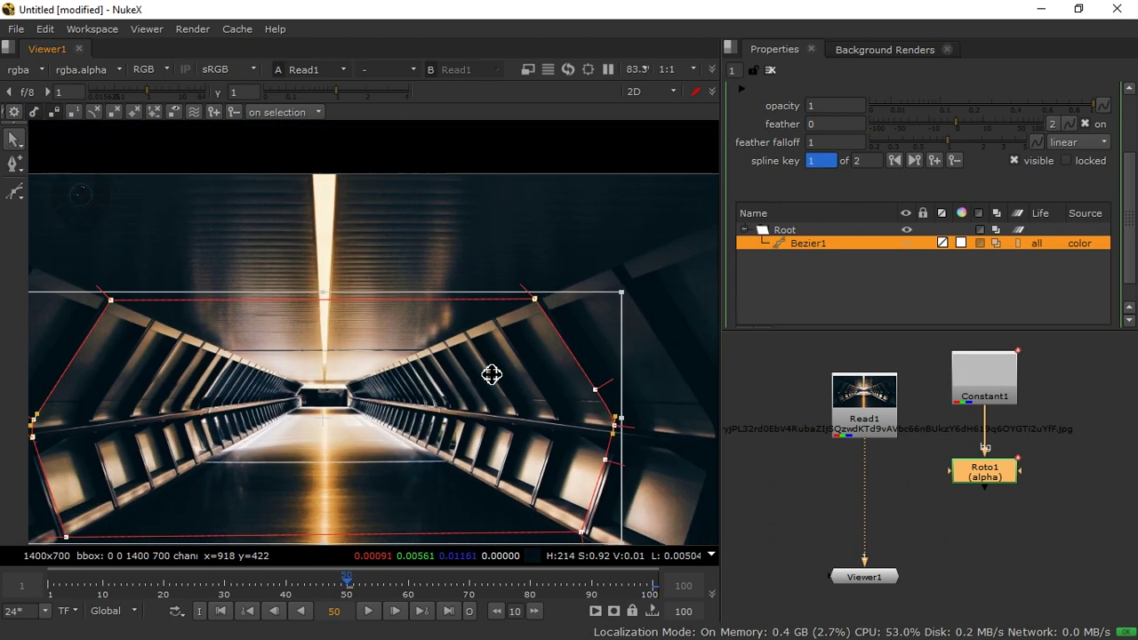
middle_click_drag(491, 374, 557, 320)
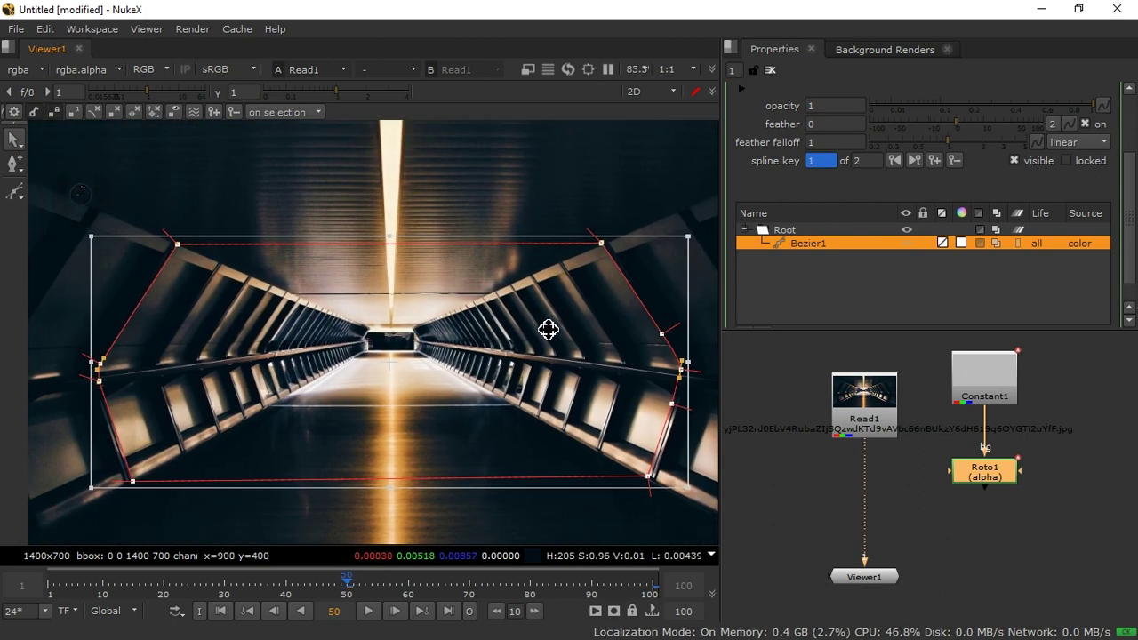
scroll(548, 329, "down", 1)
middle_click_drag(500, 394, 469, 377)
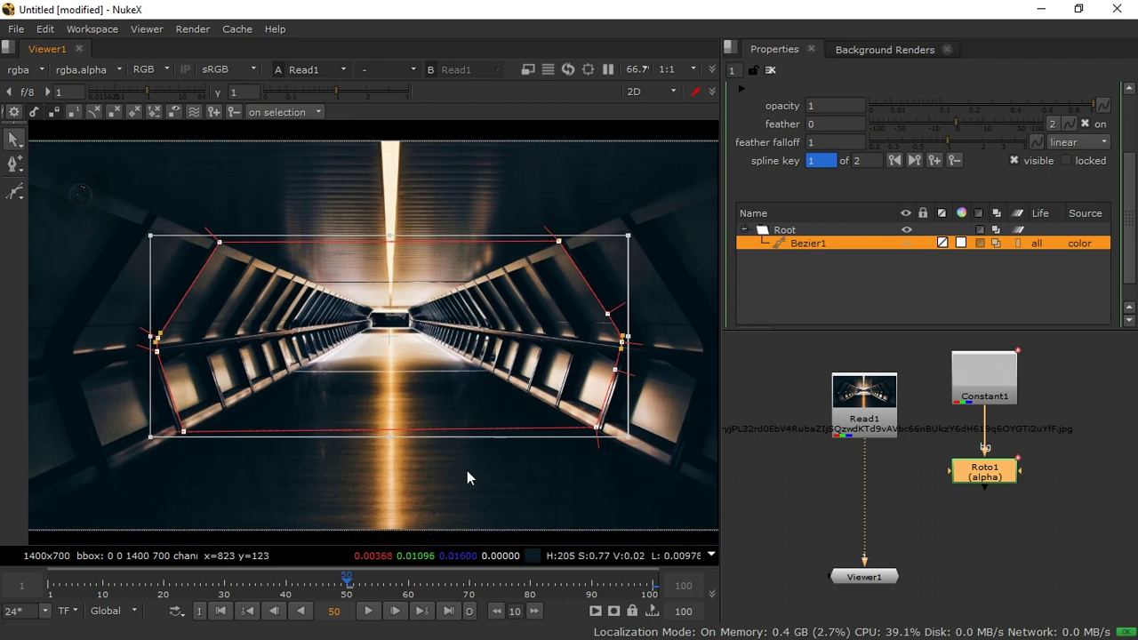
Step: At frame 100, scale the whole shape up beyond the image edges and shift it slightly down
left_click(448, 611)
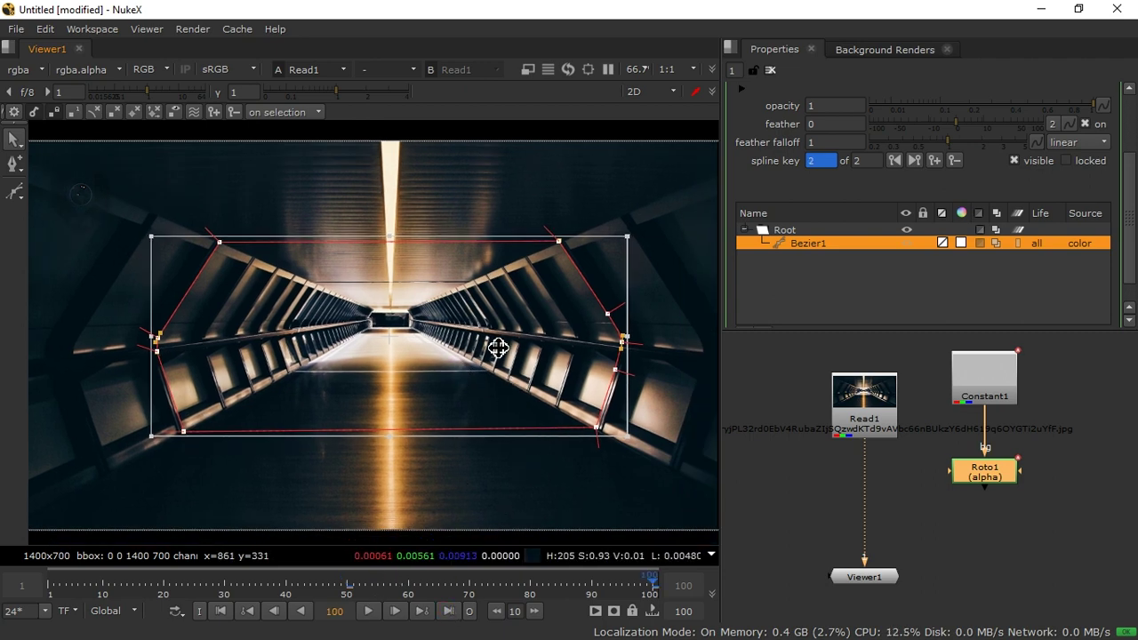
scroll(549, 320, "down", 2)
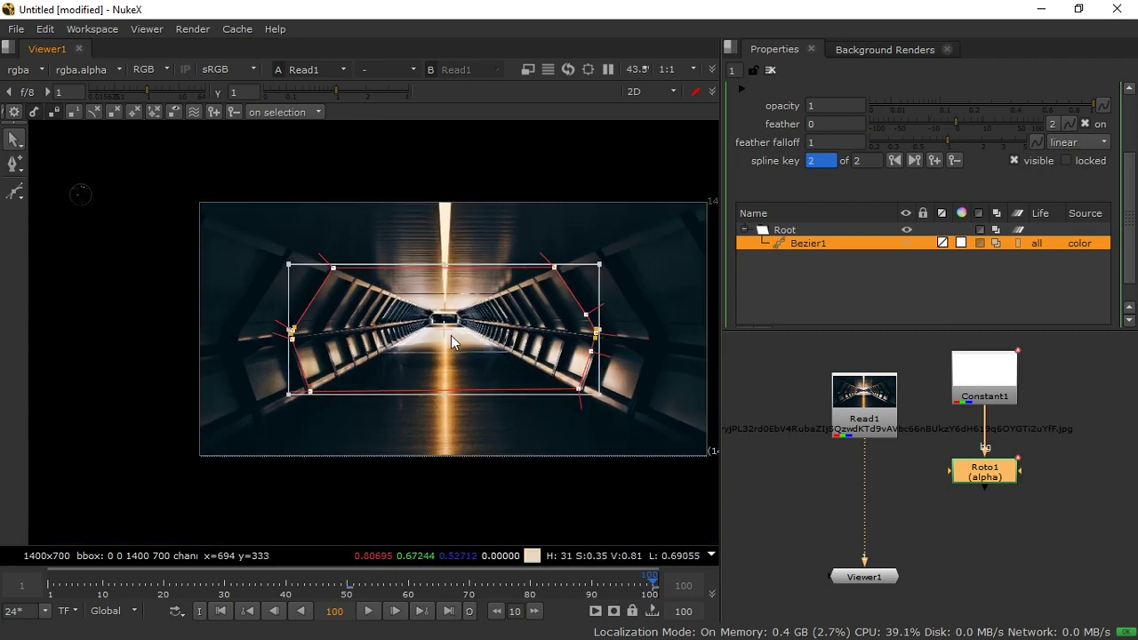
left_click_drag(600, 263, 779, 176)
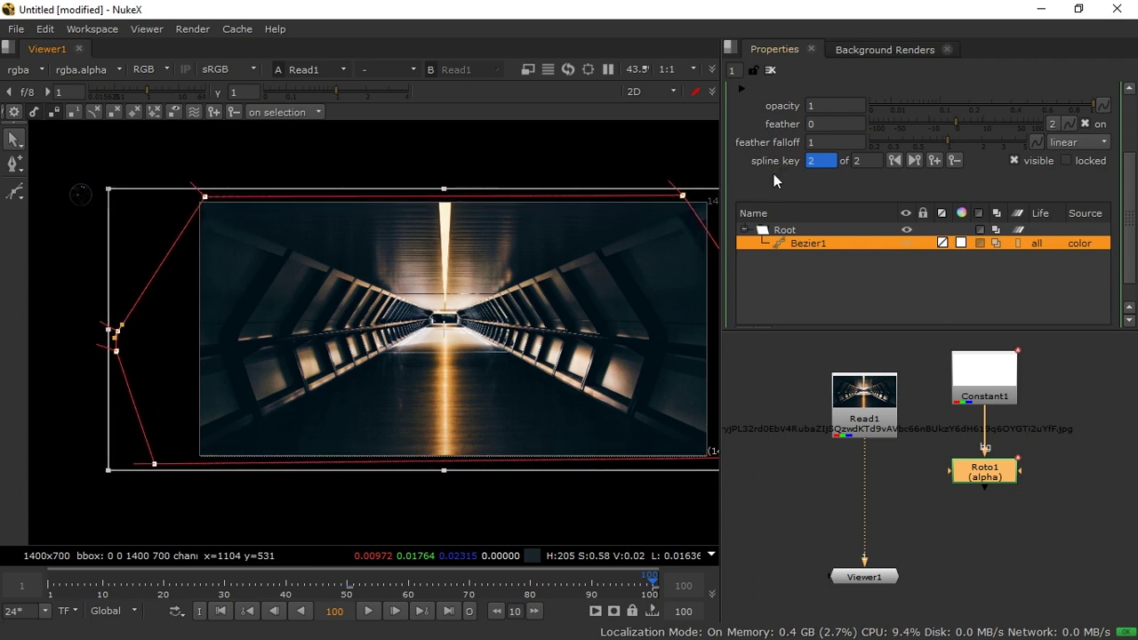
left_click_drag(485, 202, 483, 217)
mouse_move(652, 589)
left_mouse_down()
mouse_move(370, 592)
mouse_move(656, 585)
left_mouse_up()
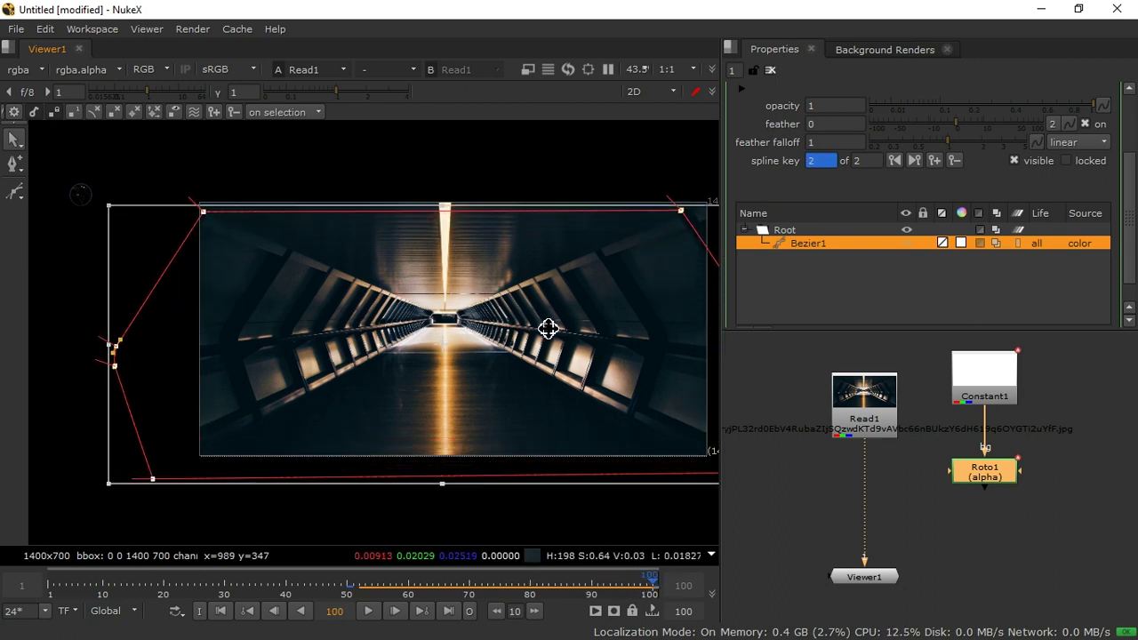
Step: Enlarge the frame 100 shape a little more to surround the whole image, and scrub back to frame 50
middle_click_drag(568, 330, 499, 332)
middle_click_drag(618, 254, 564, 264)
left_click_drag(652, 220, 687, 204)
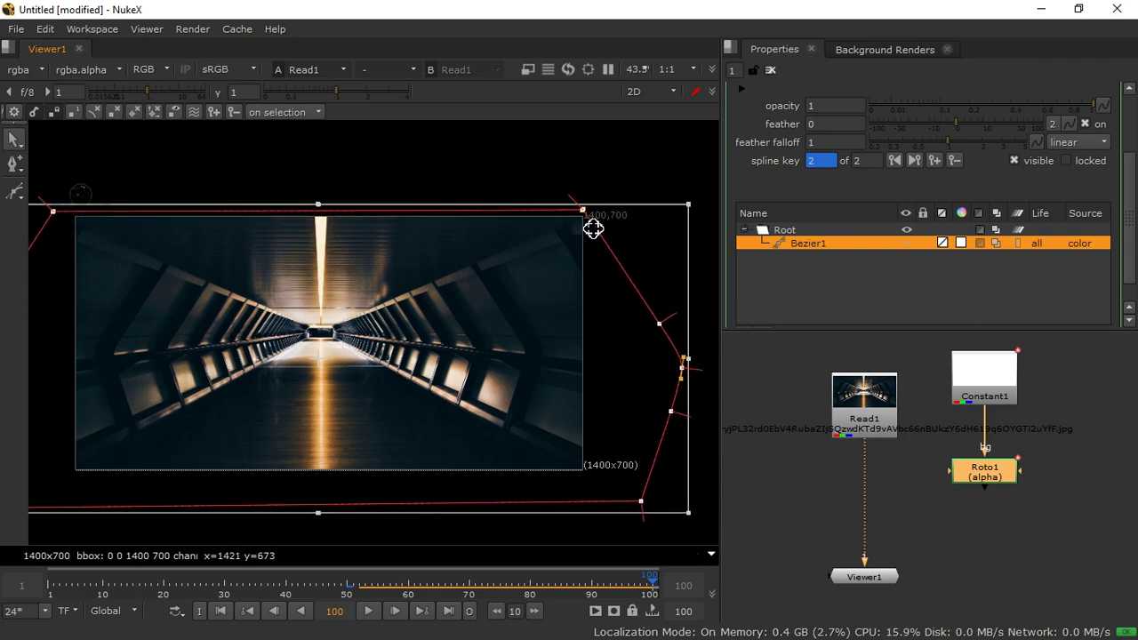
left_click_drag(652, 578, 350, 602)
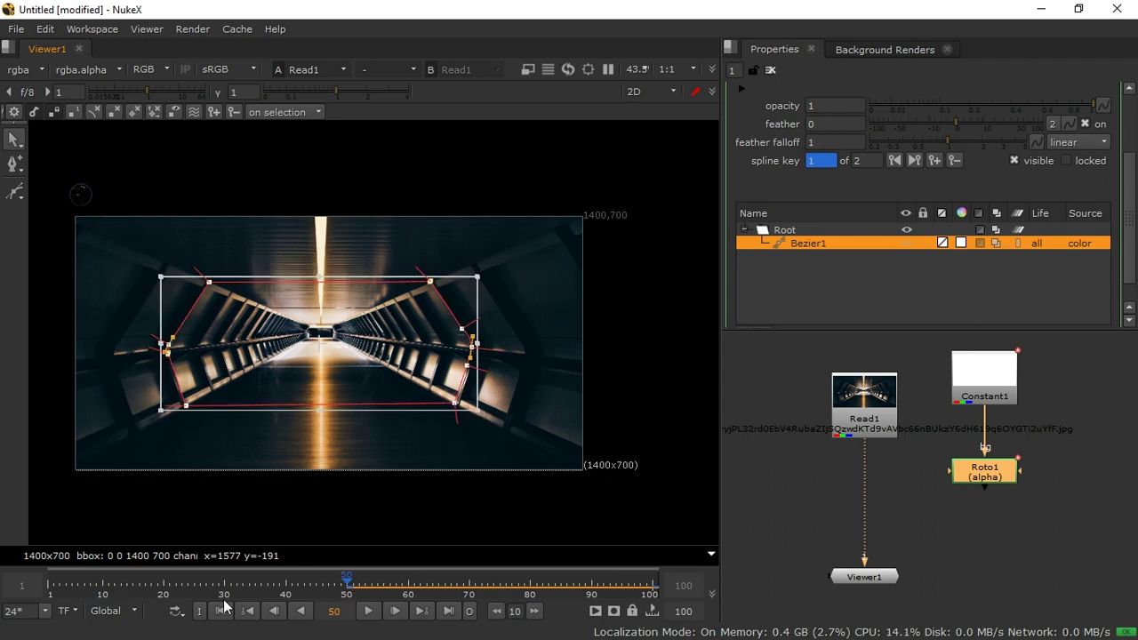
Step: At frame 1, scale the whole Bezier1 shape down and move it onto the dark opening at the corridor's far end
scroll(326, 358, "up", 5)
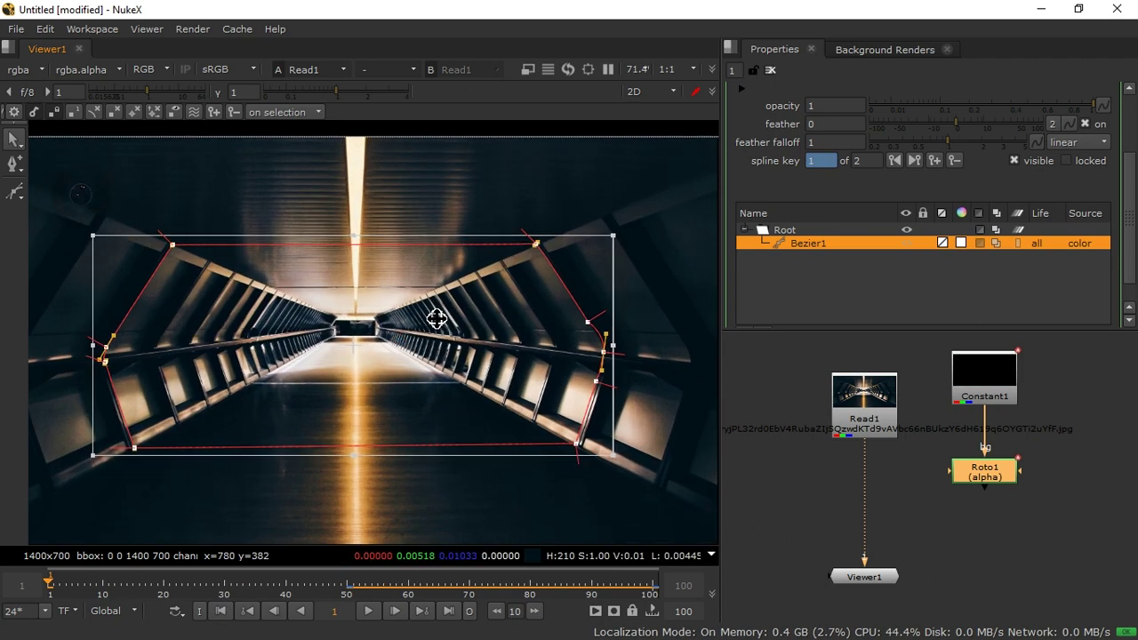
left_click_drag(629, 229, 396, 313)
scroll(325, 385, "up", 7)
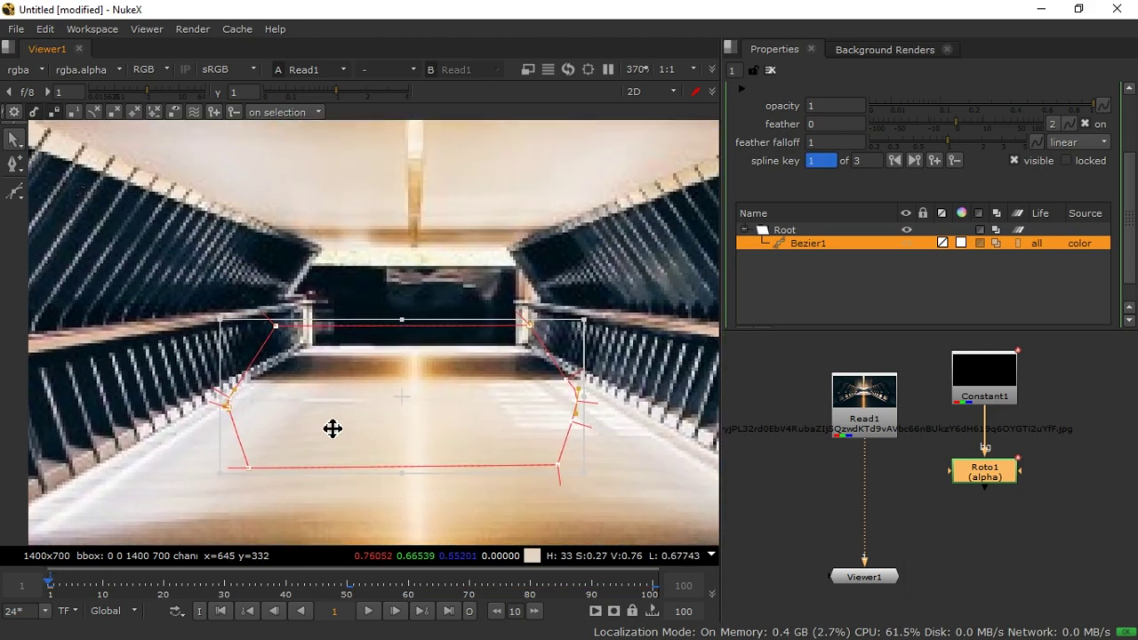
left_click_drag(332, 428, 394, 309)
left_click_drag(625, 239, 570, 259)
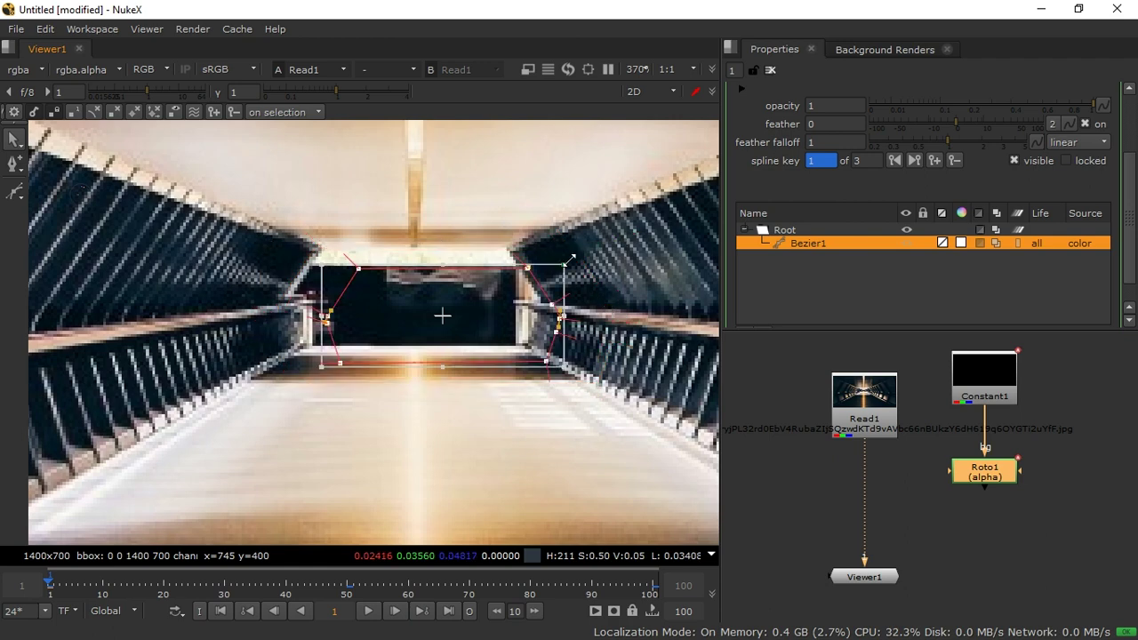
Step: Refine the frame 1 shape's size and position so that it frames the far opening, including its light border
scroll(466, 336, "up", 2)
left_click_drag(505, 332, 466, 287)
left_click_drag(558, 248, 570, 243)
left_click_drag(493, 300, 507, 299)
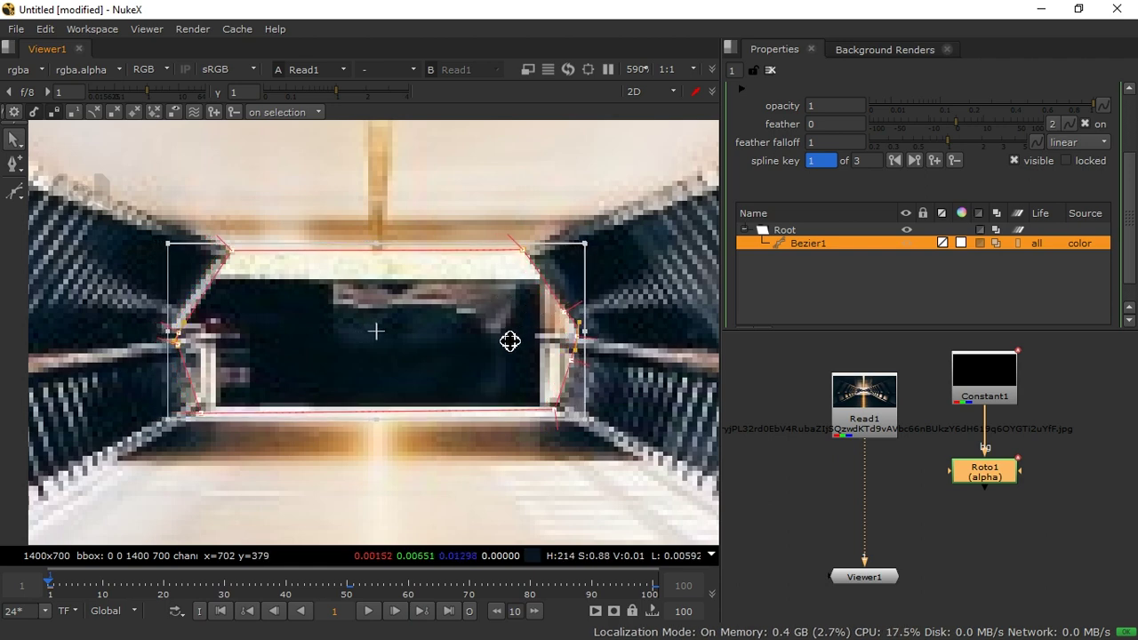
scroll(505, 322, "down", 3)
scroll(509, 345, "down", 3)
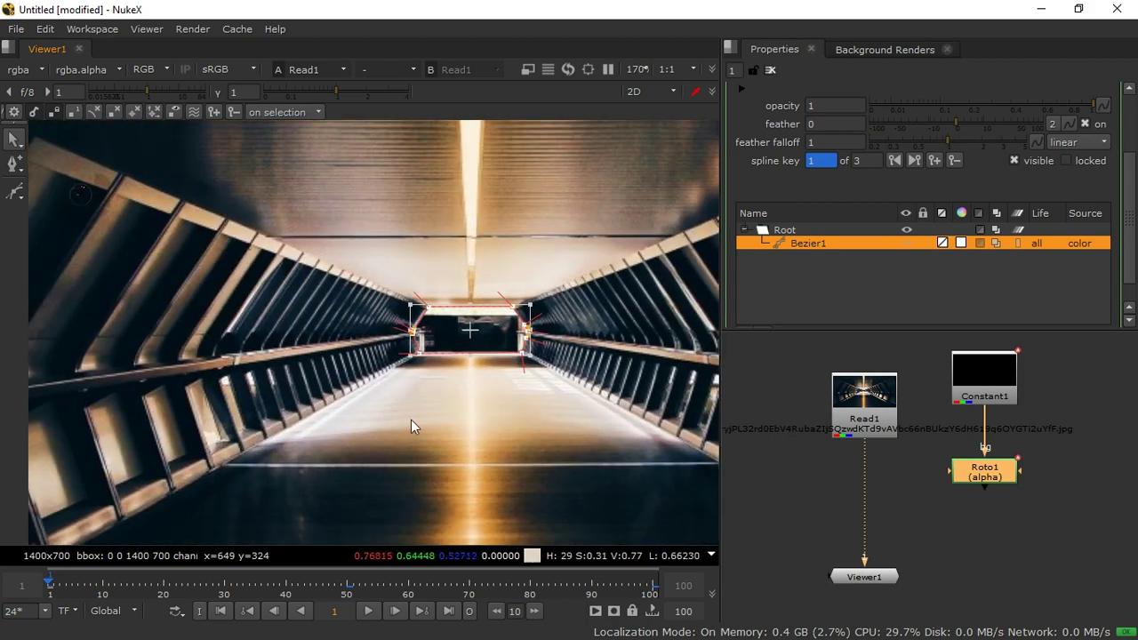
middle_click_drag(327, 408, 275, 397)
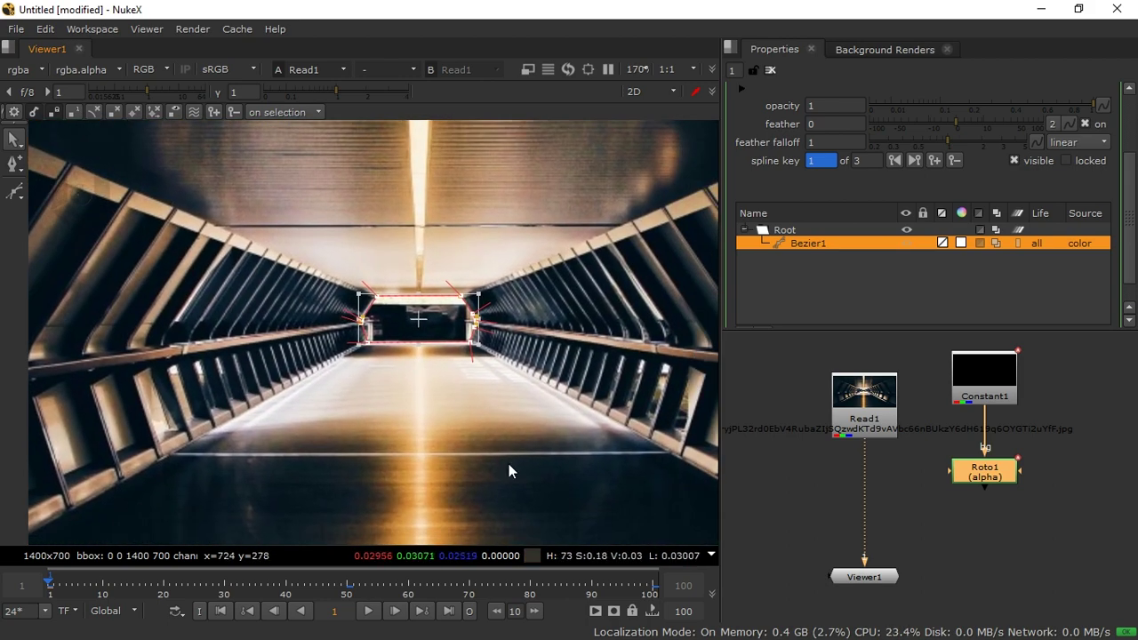
Step: At frame 25, nudge the shape slightly to align it with the left wall's panel edge, keying it there
left_click_drag(51, 584, 195, 566)
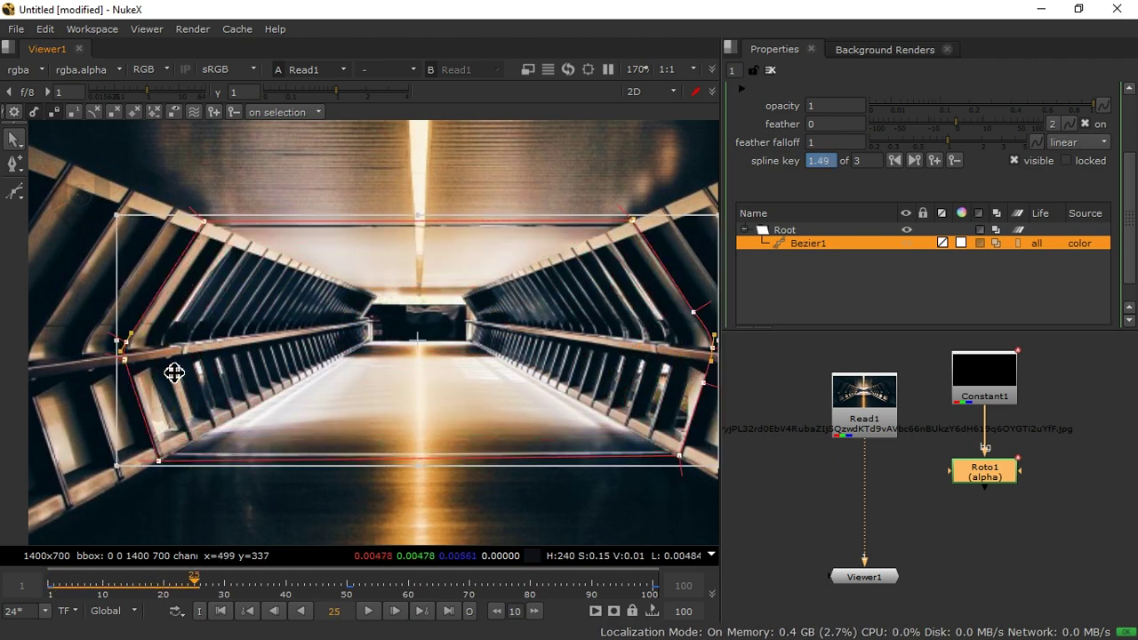
middle_click_drag(162, 411, 166, 431)
middle_click_drag(609, 304, 524, 302)
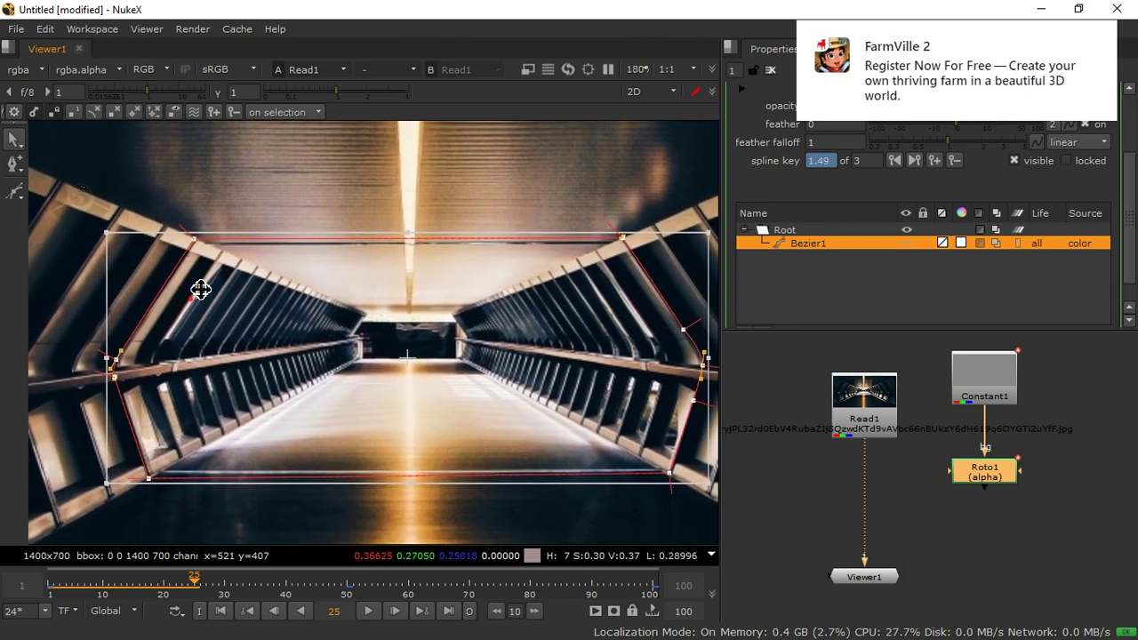
scroll(230, 266, "up", 5)
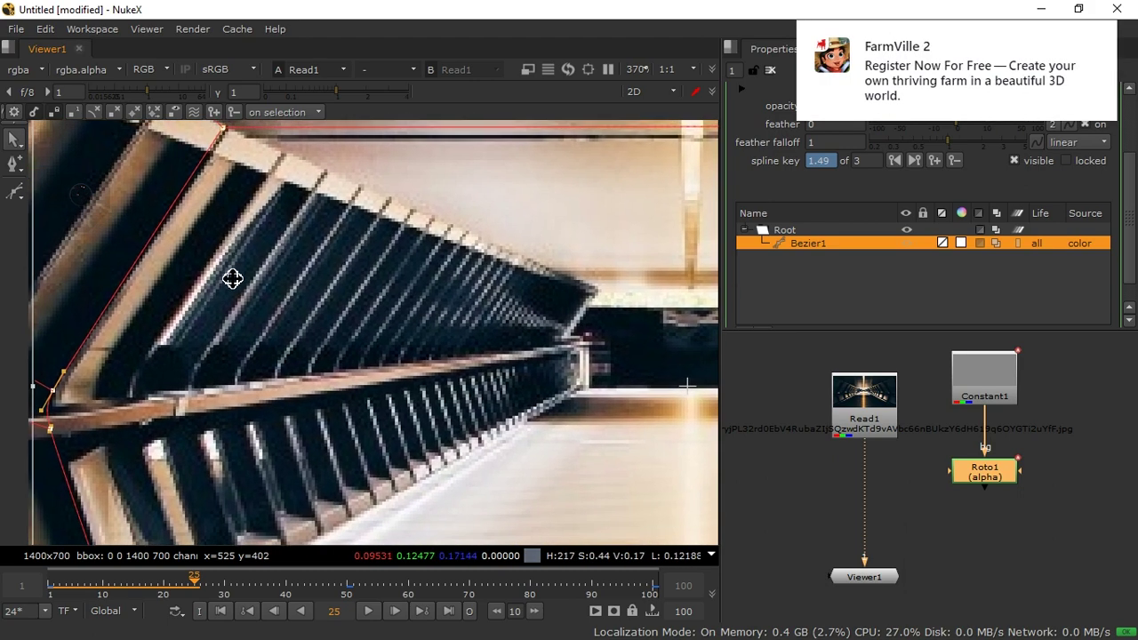
middle_click_drag(233, 280, 271, 332)
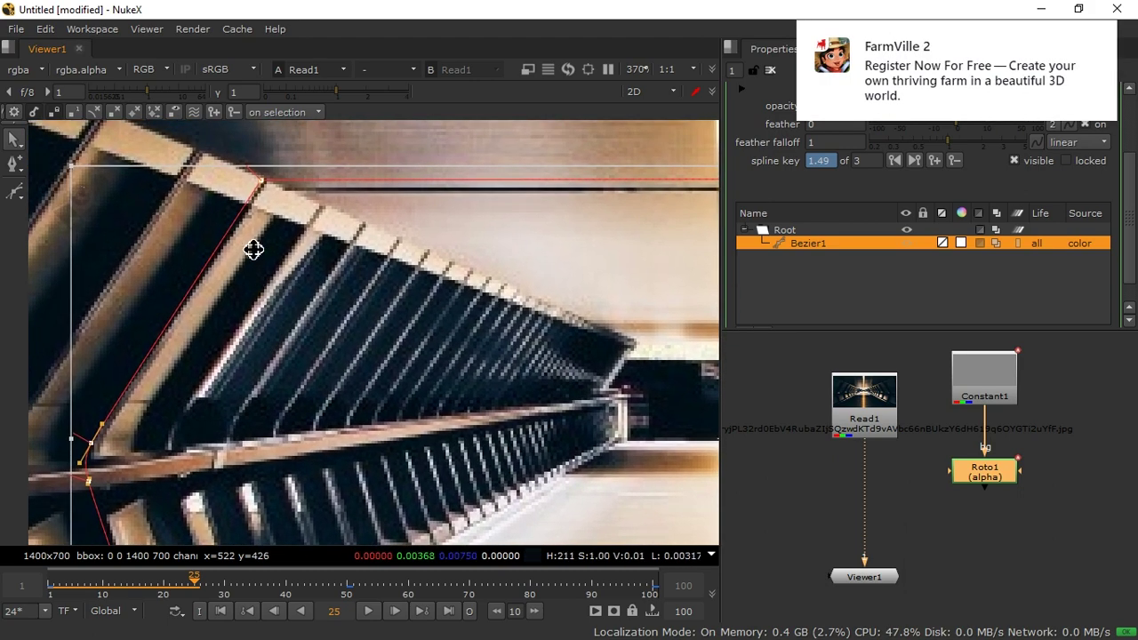
left_click_drag(237, 227, 239, 223)
scroll(417, 272, "down", 12)
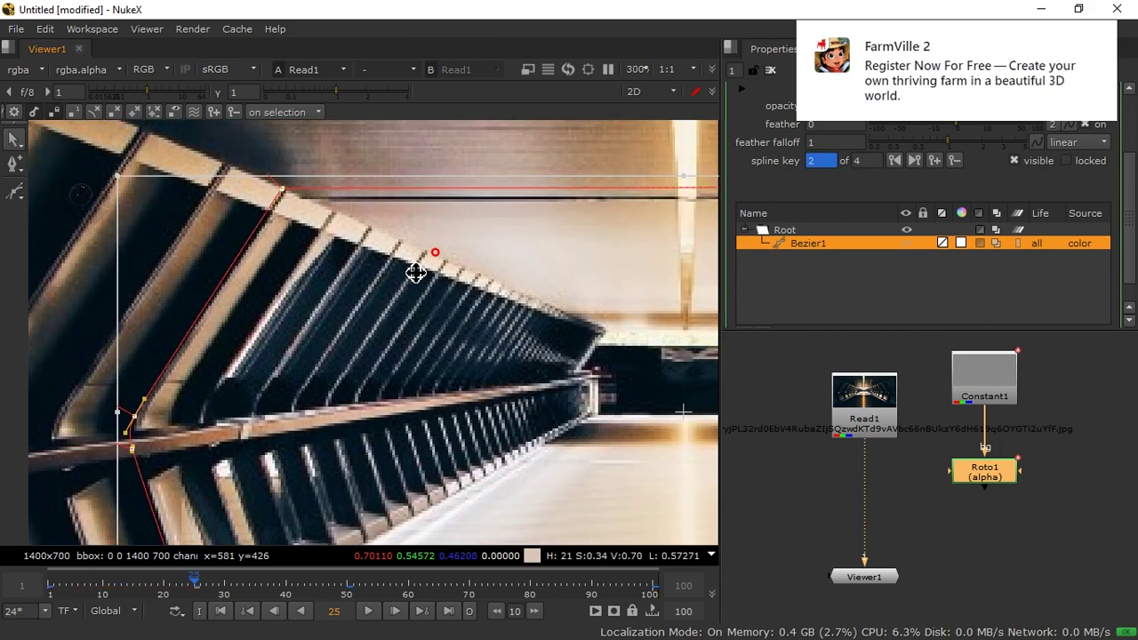
Step: Scrub through the shape animation, return to frame 1 and view the Roto1 output
middle_click_drag(430, 321, 486, 344)
scroll(486, 350, "up", 1)
left_click_drag(195, 579, 181, 527)
left_click(251, 610)
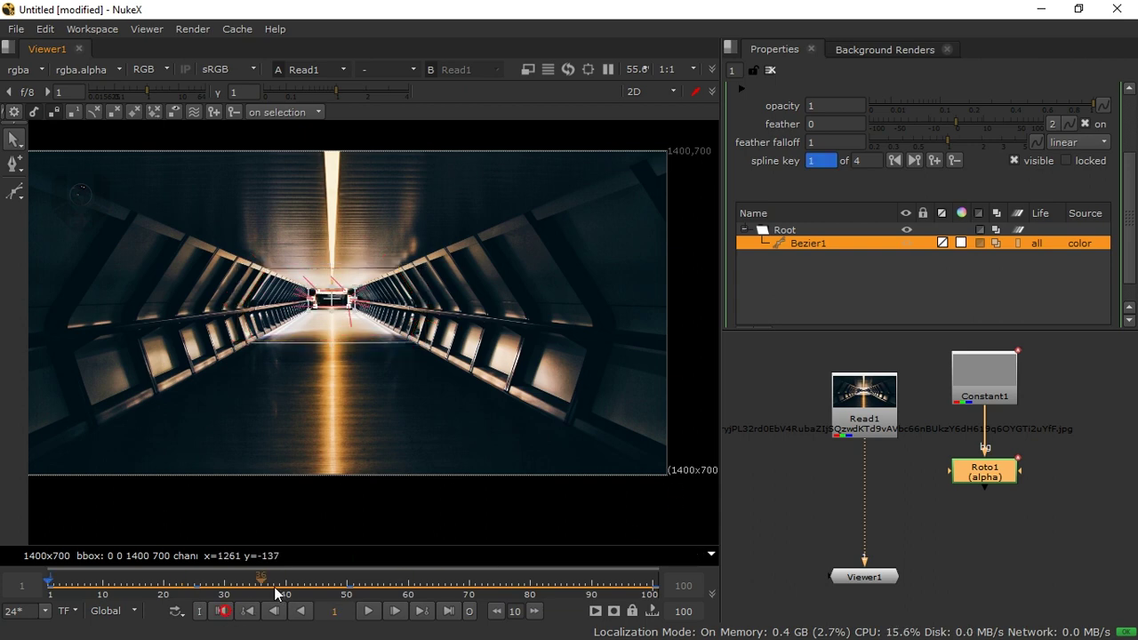
key("1")
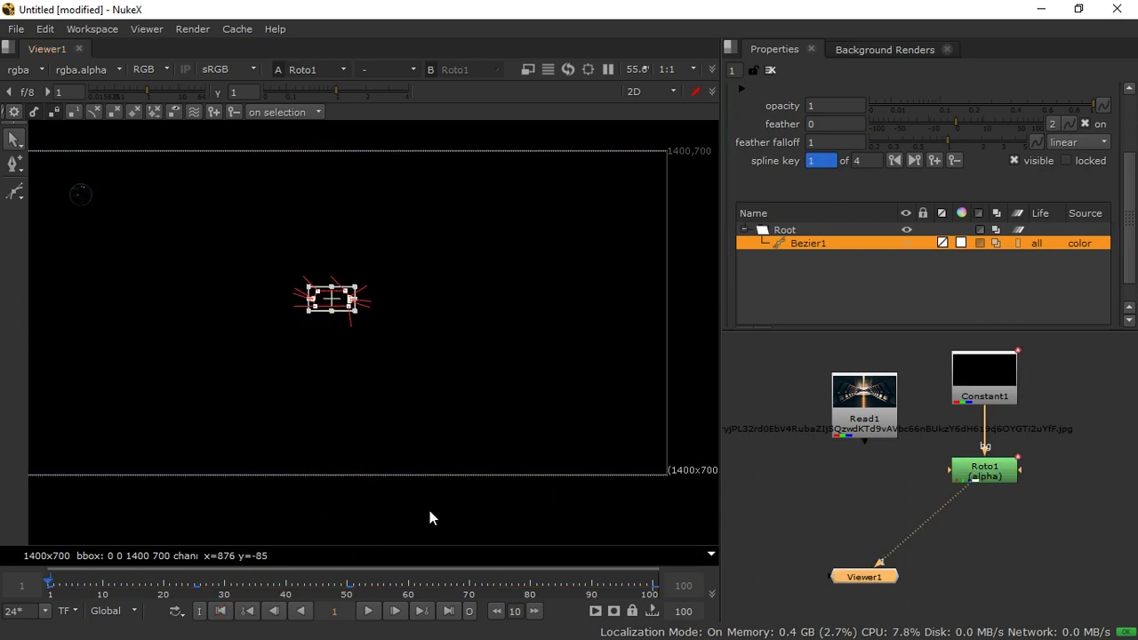
Step: Reopen Roto1's properties, check its output with the overlay off and on, and invert the Bezier1 shape
double_click(959, 480)
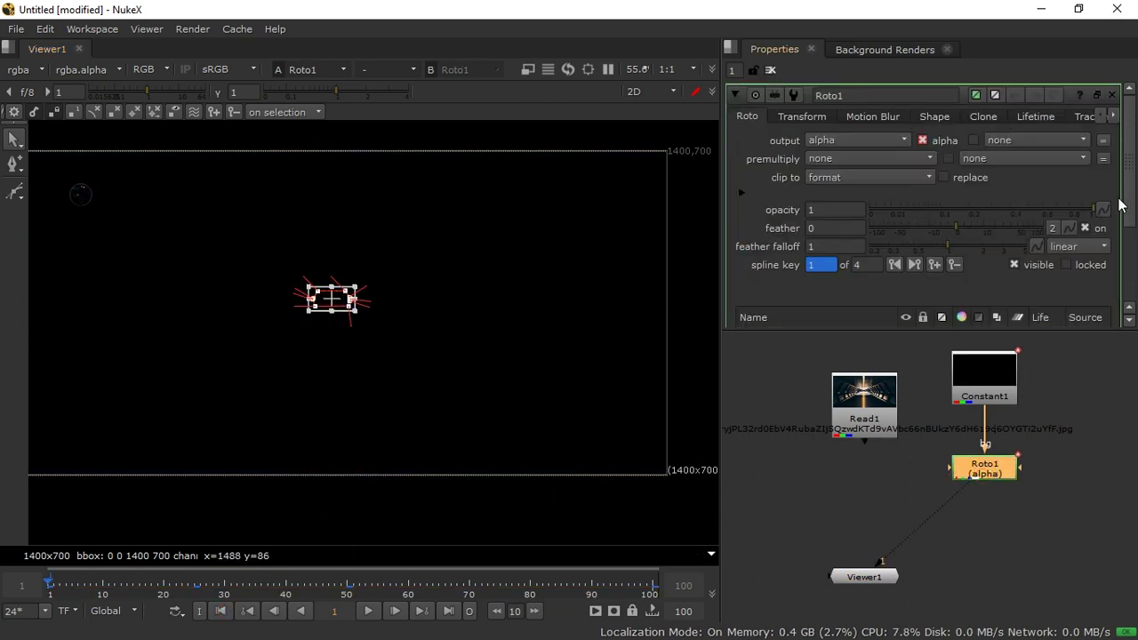
left_click_drag(1124, 196, 1125, 233)
scroll(782, 265, "down", 2)
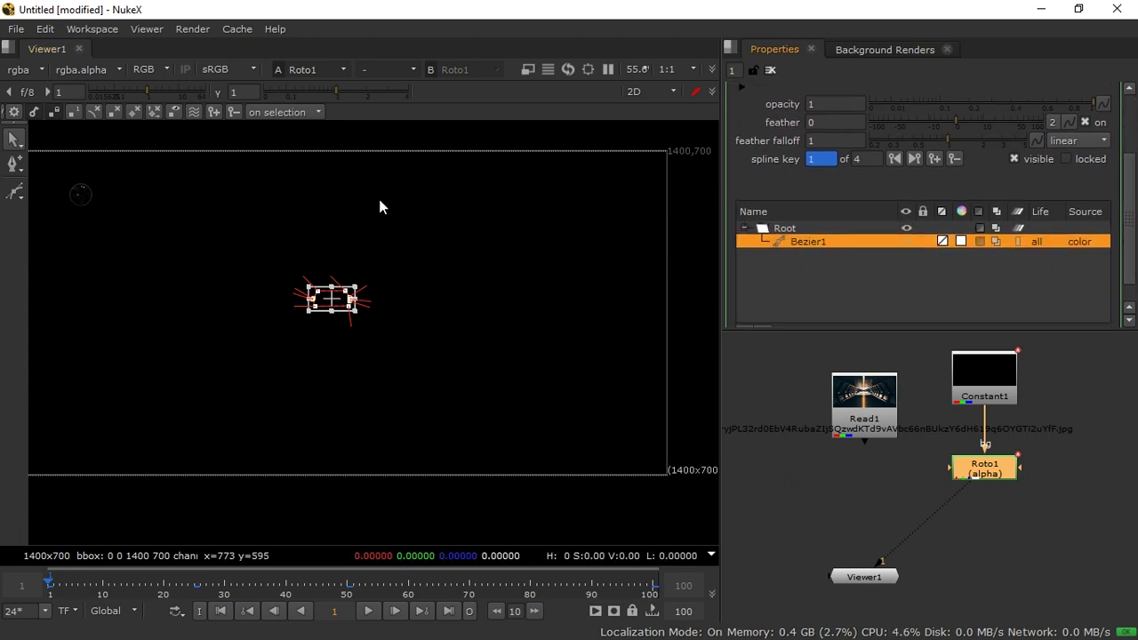
key("o")
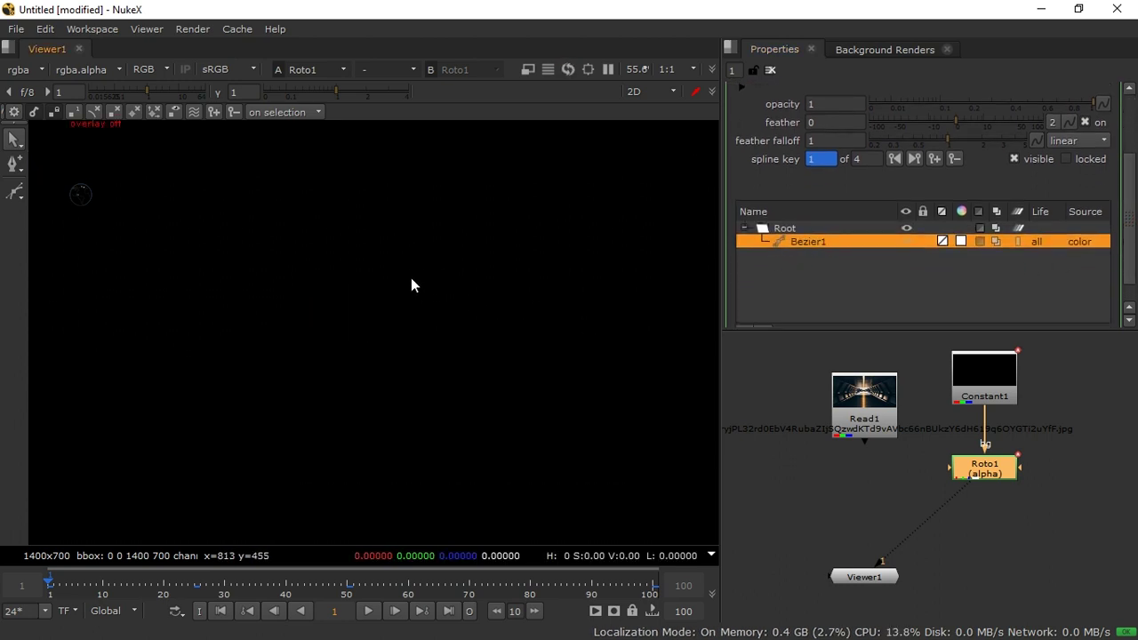
key("o")
key("o")
key("o")
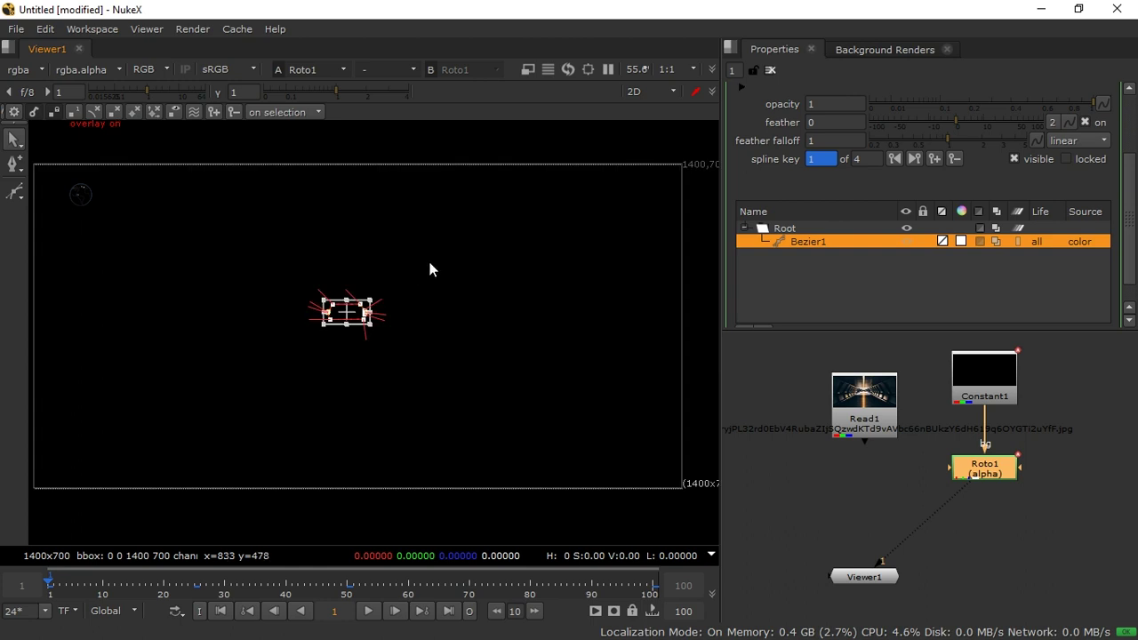
left_click_drag(989, 463, 989, 451)
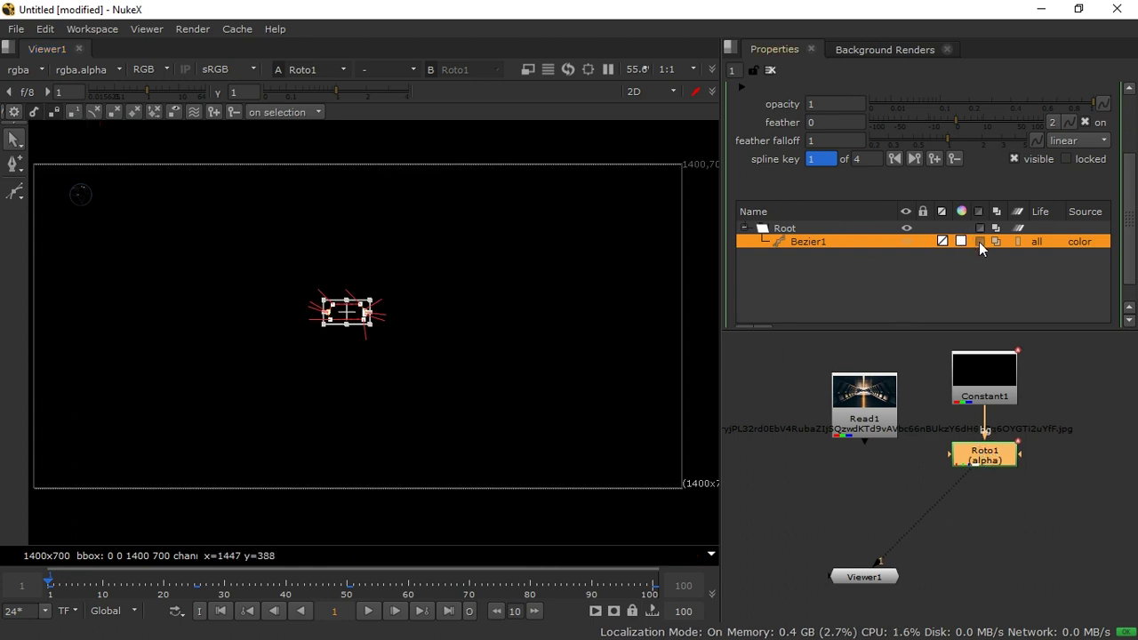
left_click(1008, 504)
Step: Add a Premult node after Roto1, multiplying rgb by rgba.alpha, and place it slightly below
left_click(985, 460)
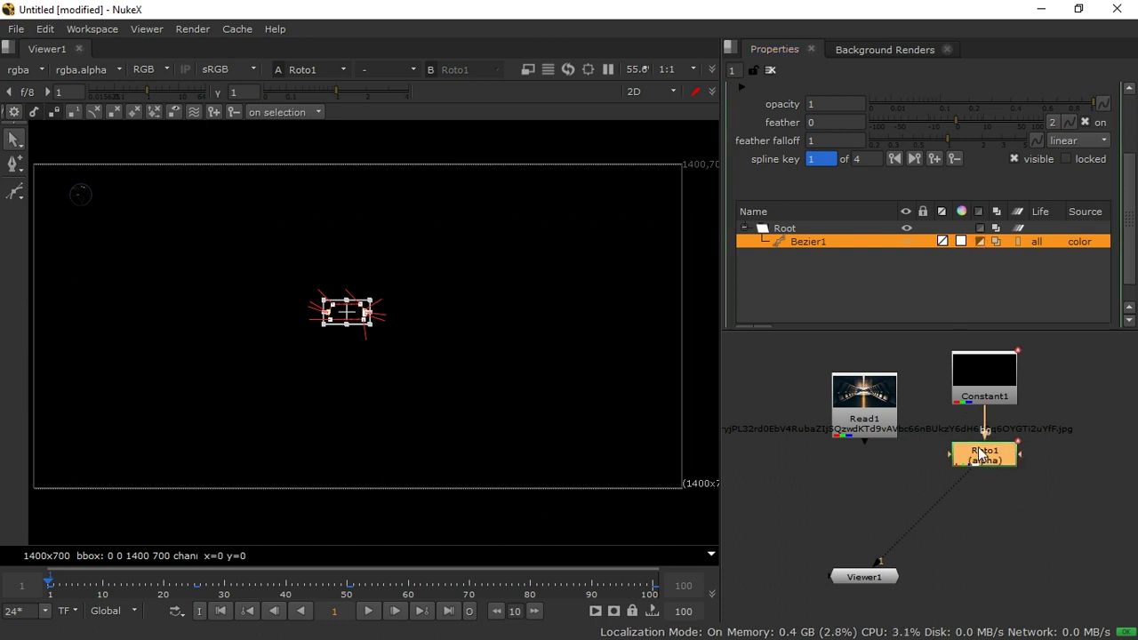
key("Tab")
type("pre")
key("Return")
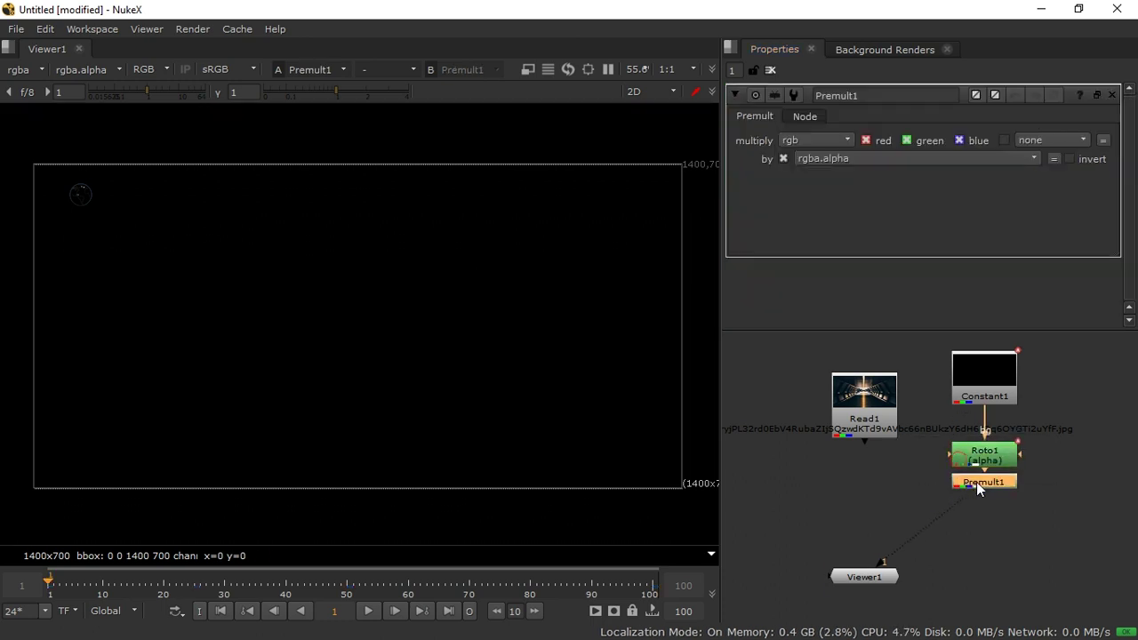
left_click_drag(991, 489, 991, 500)
Step: Play the premultiplied animation from frame 1 and stop it at frame 54
key("o")
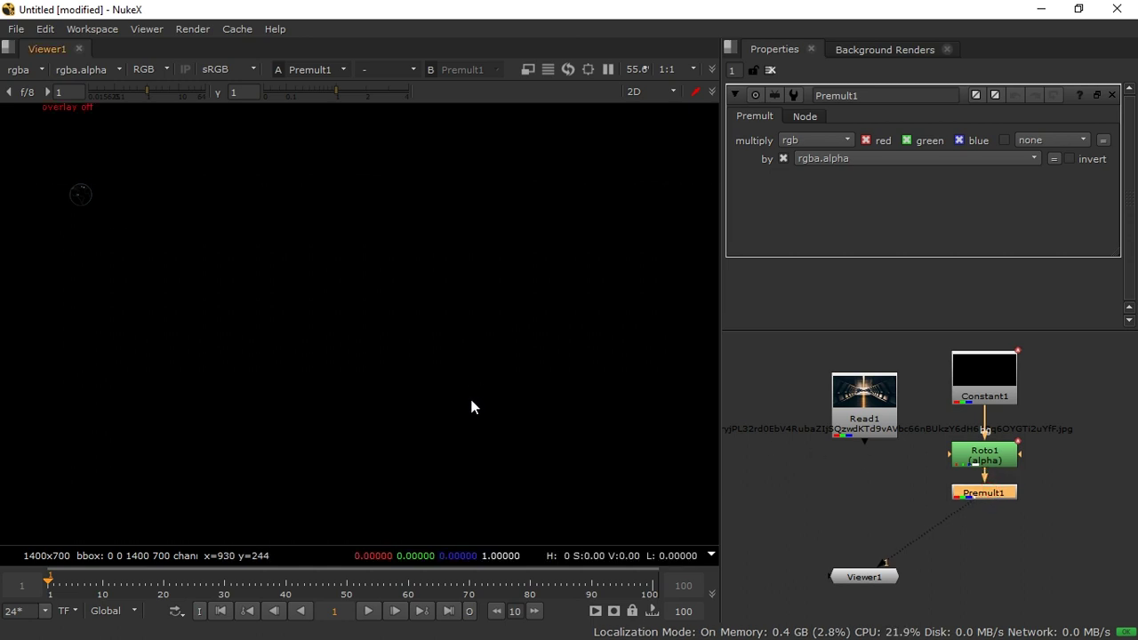
key("q")
mouse_move(478, 378)
middle_mouse_down("alt")
mouse_move(456, 403)
mouse_move(469, 386)
middle_mouse_up("alt")
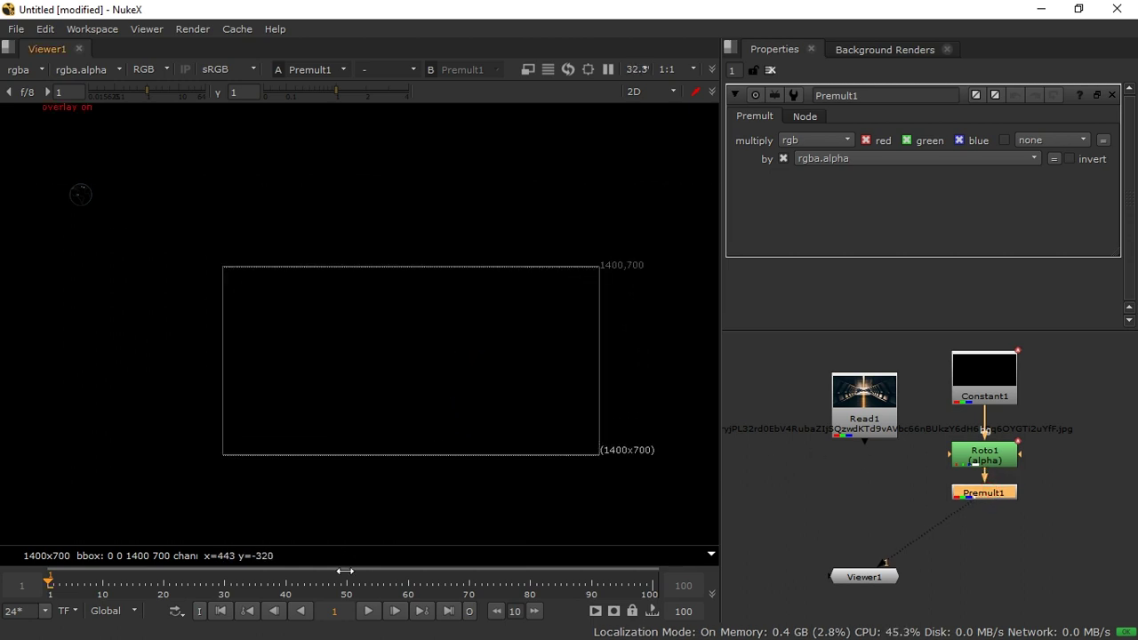
left_click(364, 611)
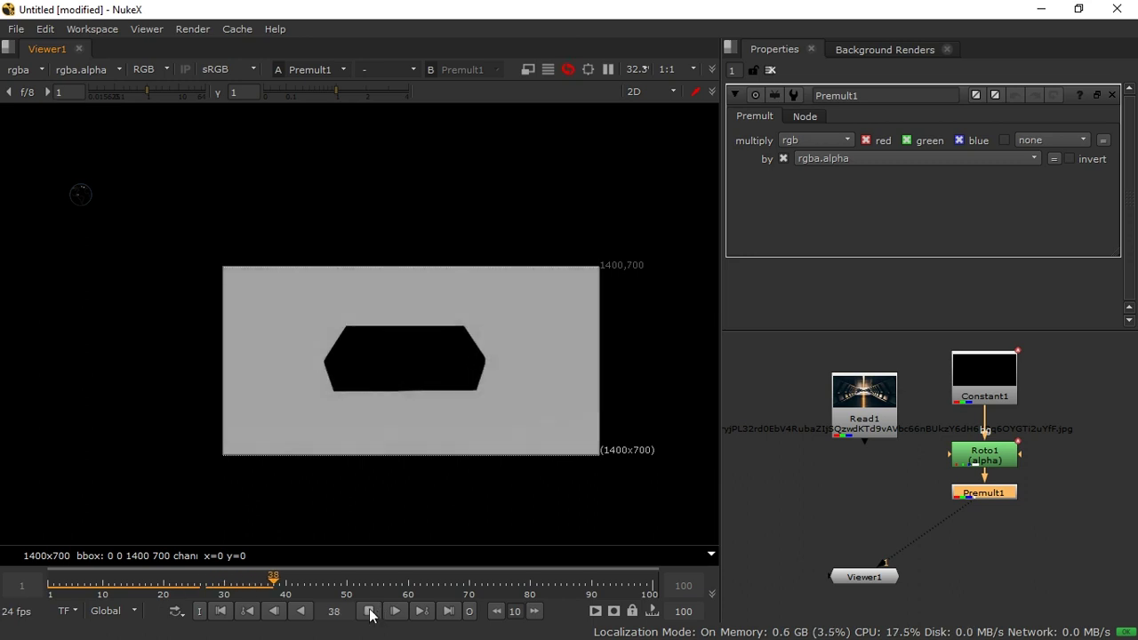
left_click(368, 611)
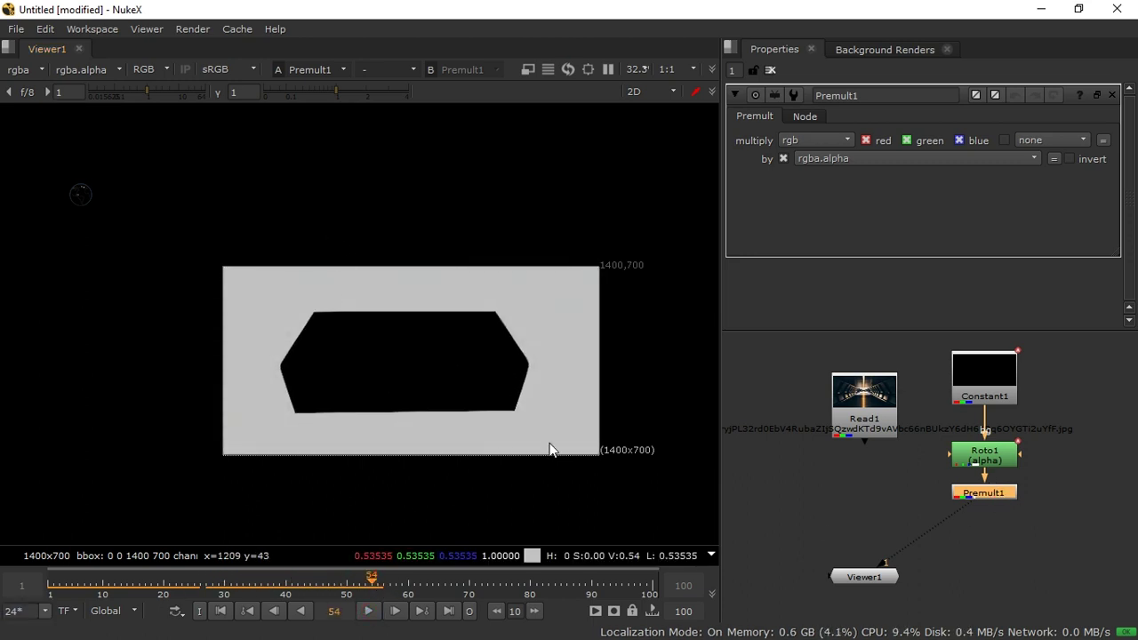
Step: Compare Roto1's outline with the Read1 corridor image while scrubbing to frame 61, and switch the viewer back to Premult1
scroll(498, 373, "up", 2)
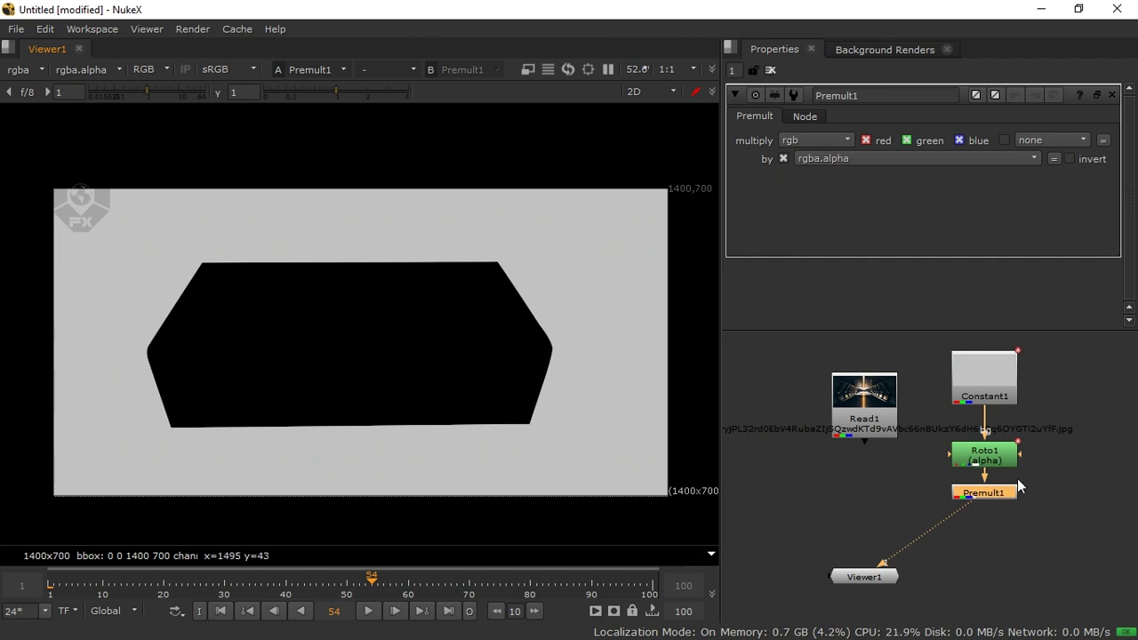
left_click(990, 455)
left_click_drag(868, 444, 877, 468)
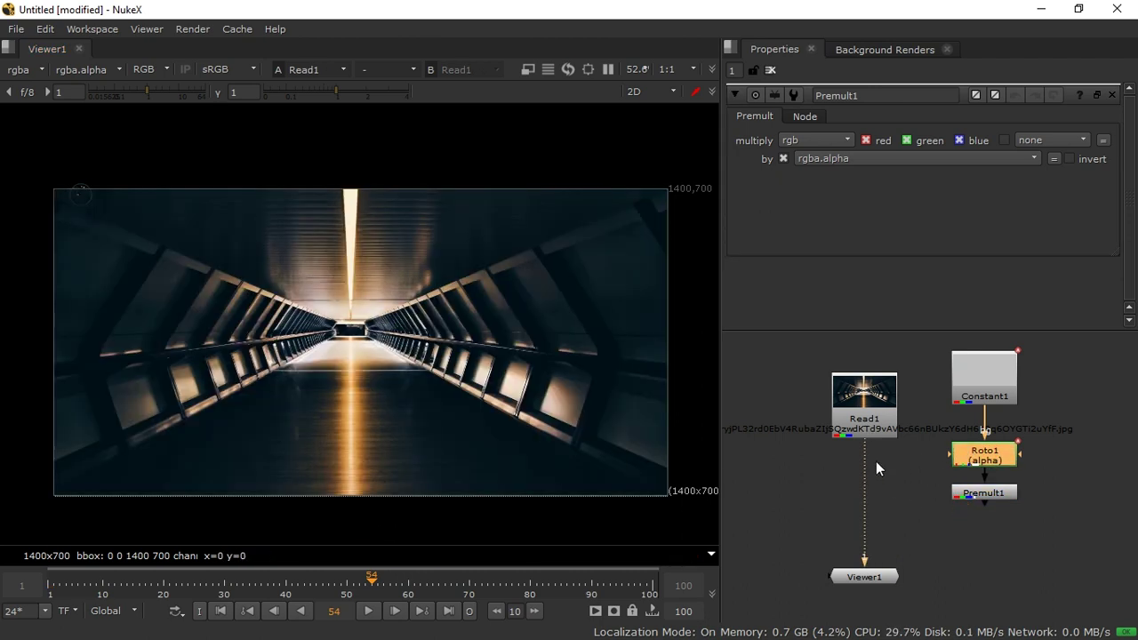
double_click(973, 460)
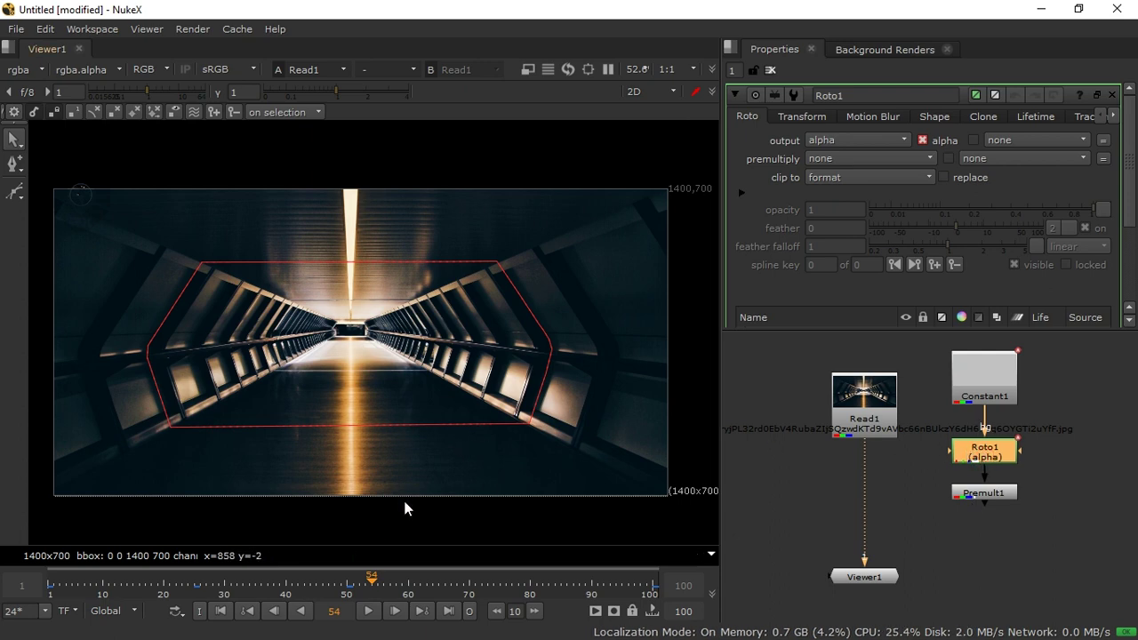
left_click_drag(329, 592, 414, 577)
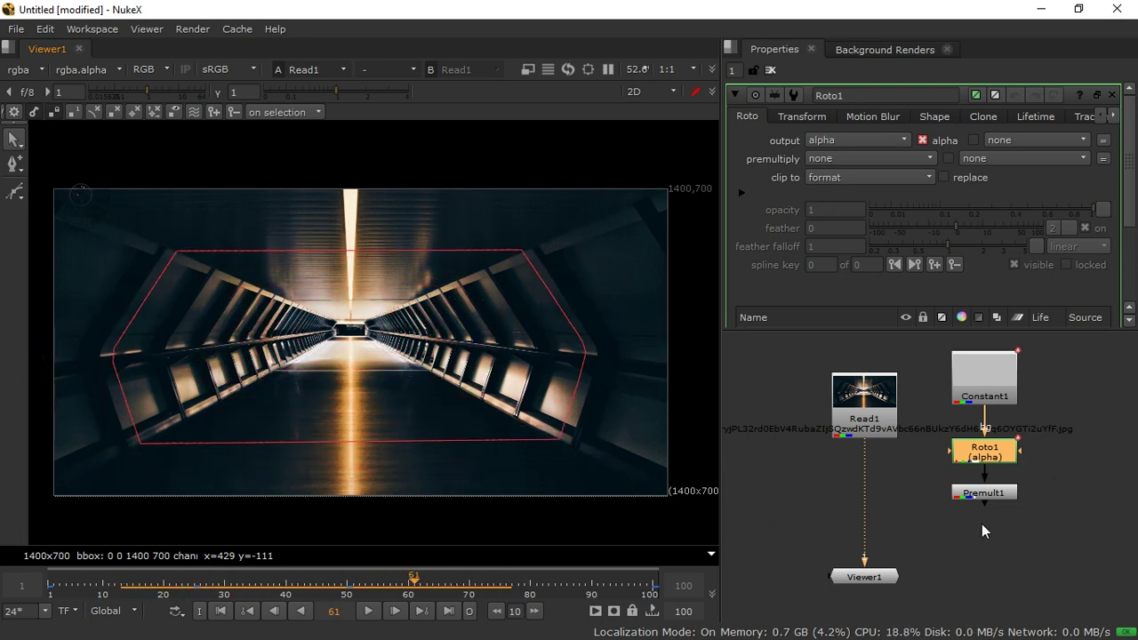
left_click(985, 494)
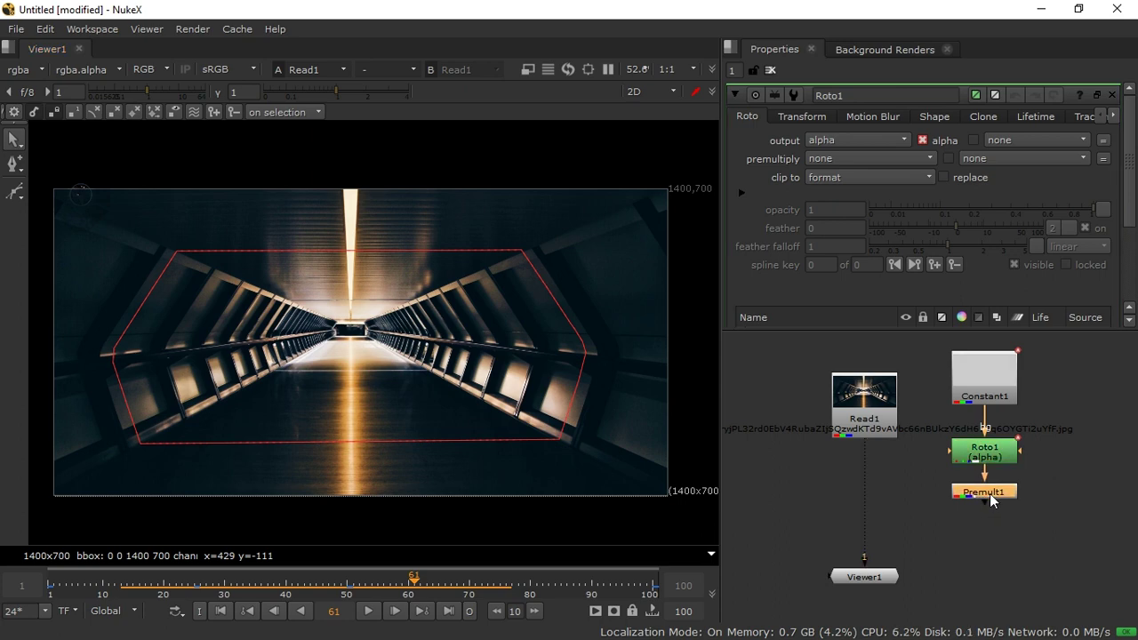
key("1")
Step: Add a TimeEcho node between Premult1 and the viewer, and align it below Premult1
left_click(983, 526)
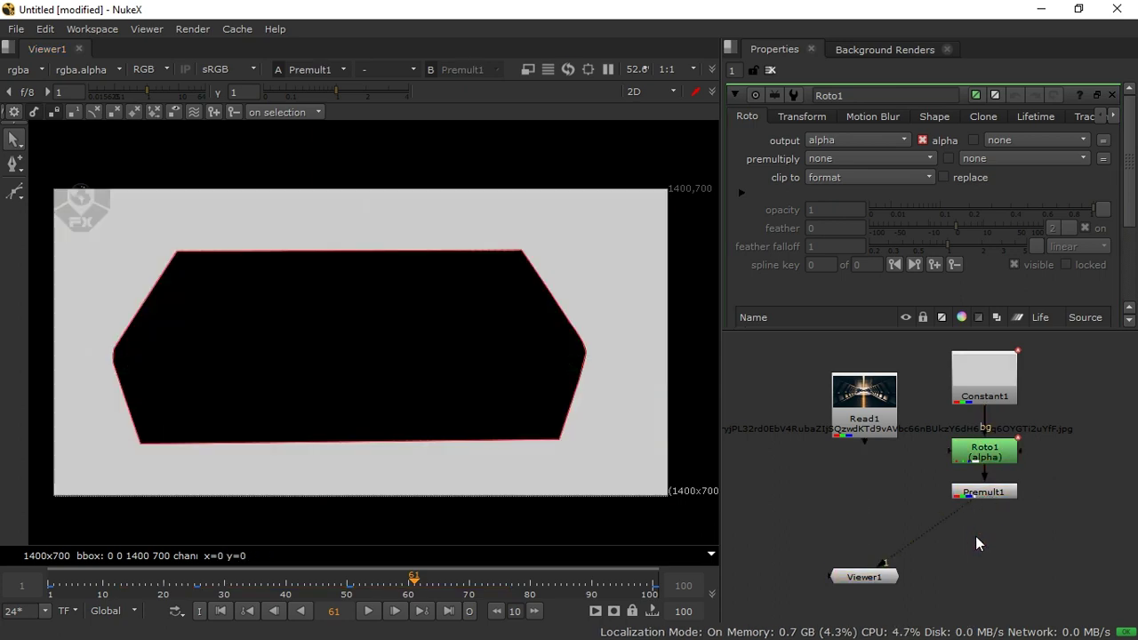
key("Tab")
type("tim")
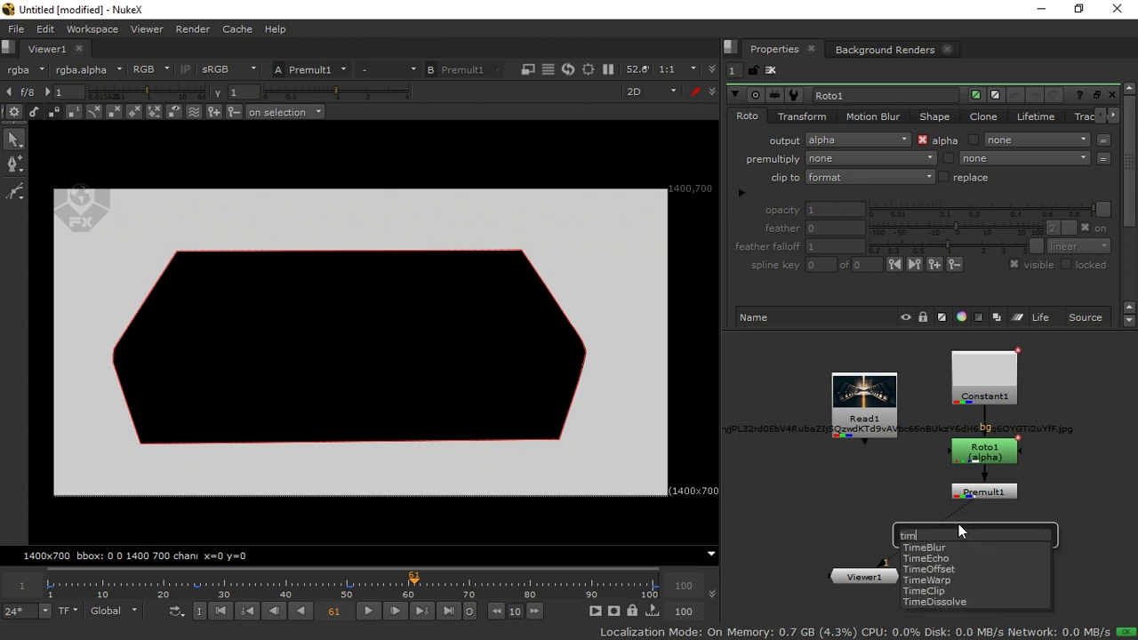
left_click(945, 559)
left_click_drag(960, 531, 996, 533)
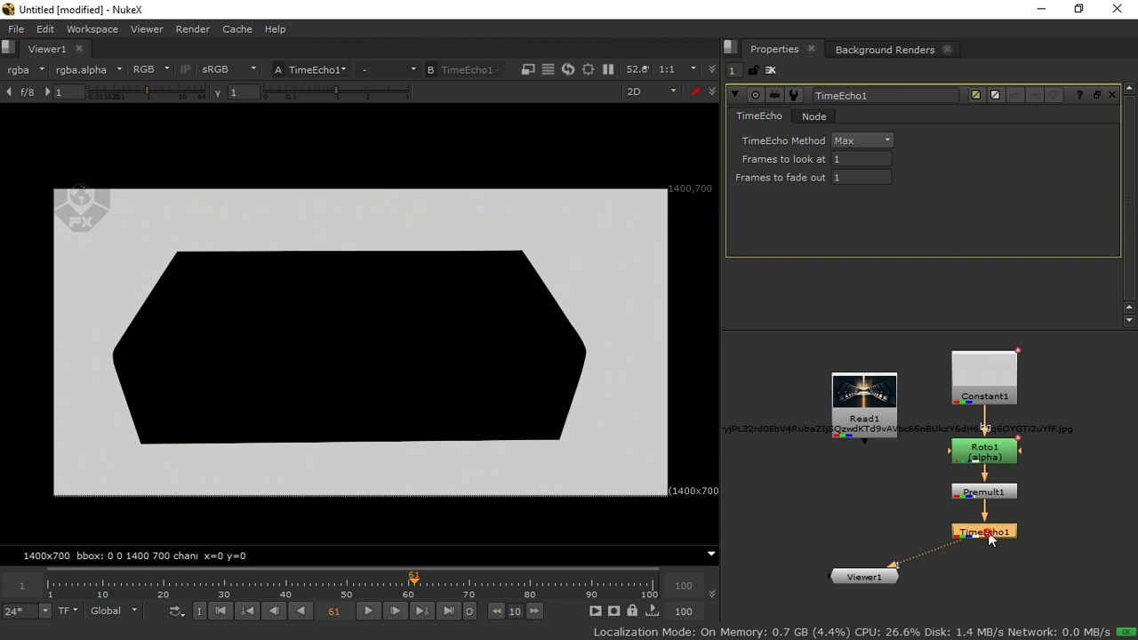
Step: Return to frame 1 and set TimeEcho1's number of frames to look at to 100
left_click(248, 614)
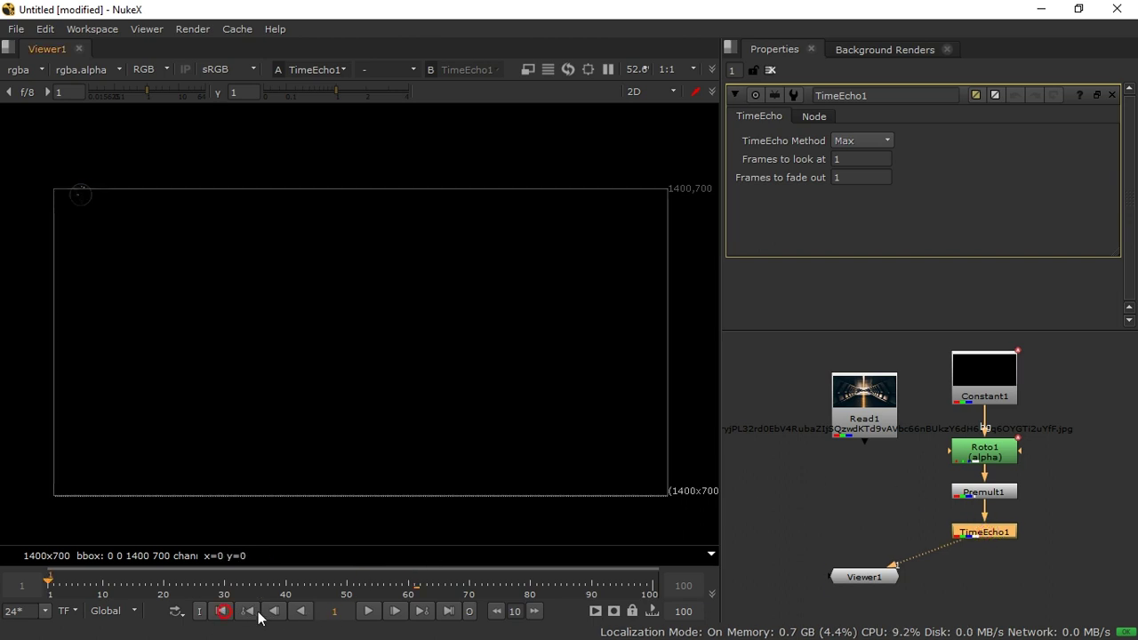
left_click(861, 158)
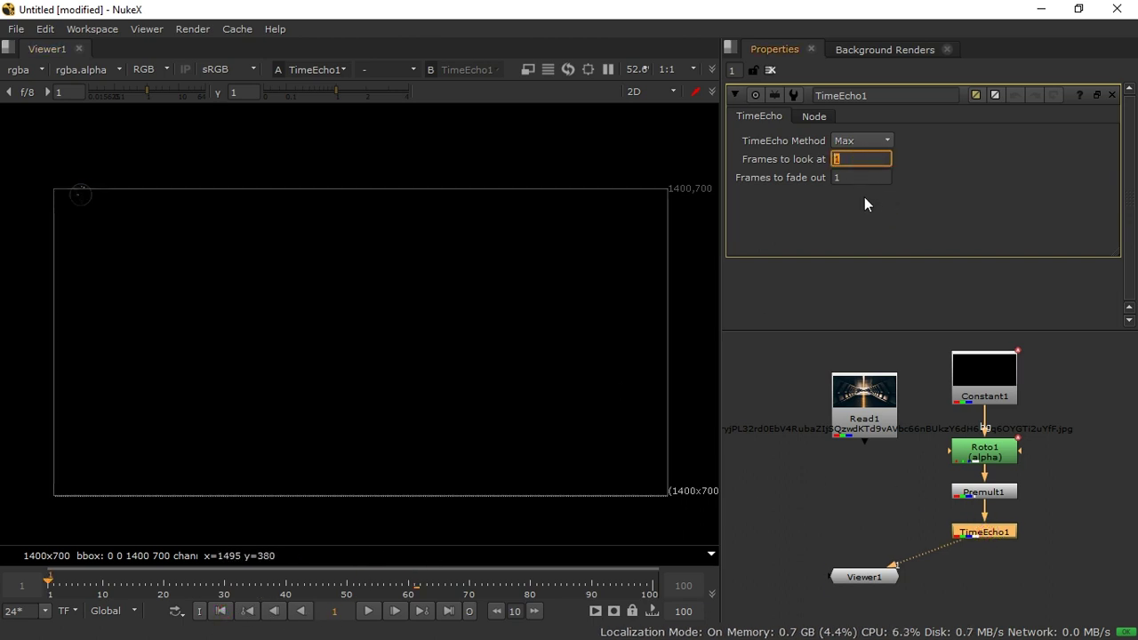
type("100")
key("Return")
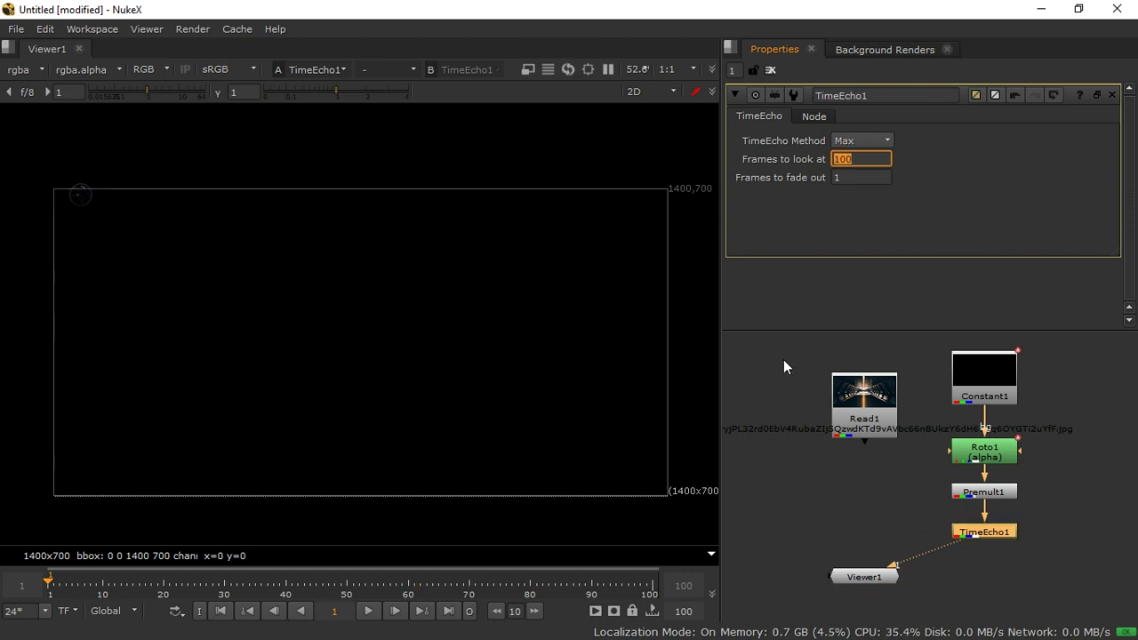
Step: Play the TimeEcho1 animation, stop it, and jump to frame 100
left_click(368, 611)
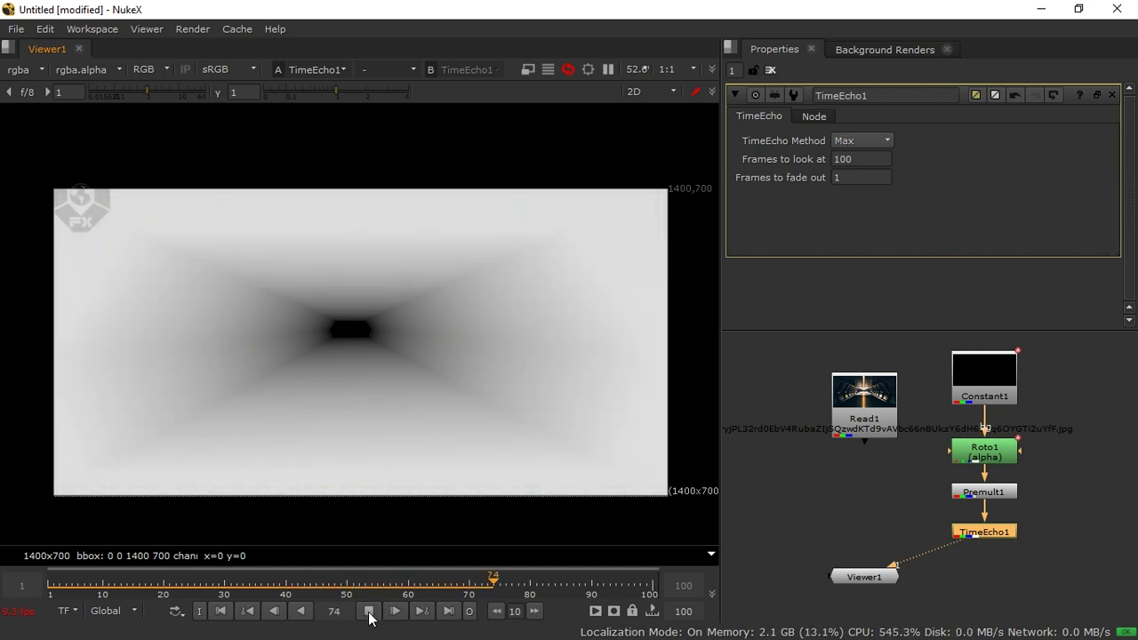
left_click(369, 617)
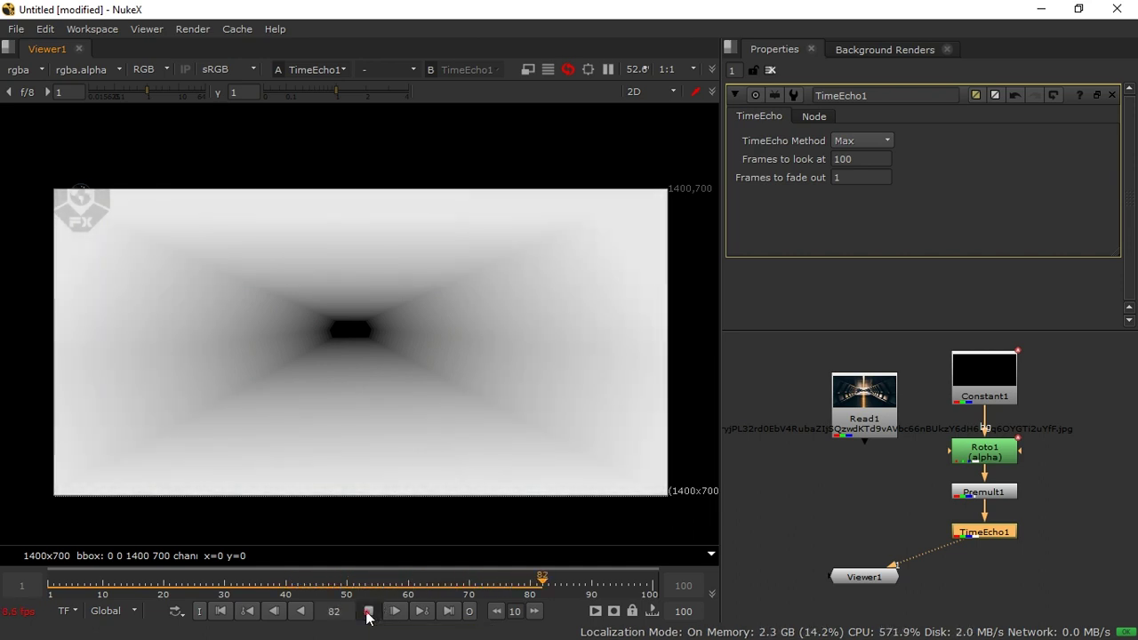
left_click(448, 610)
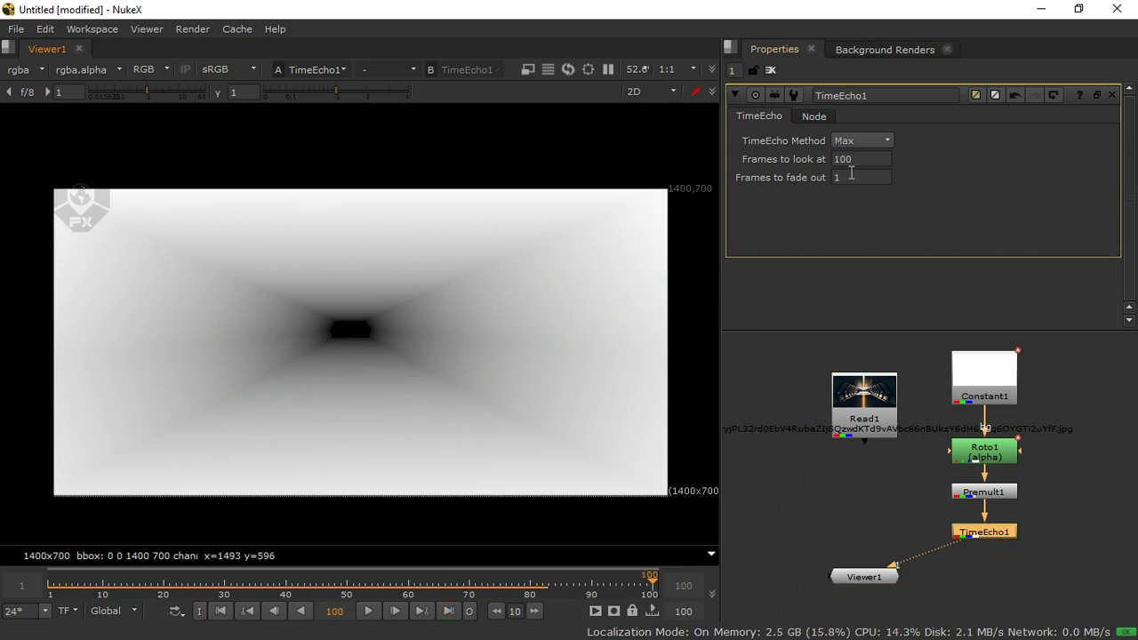
Step: Try TimeEcho1 frames-to-fade-out values of 20, 100 and 10, and settle on 5
left_click_drag(852, 180, 812, 203)
type("50")
key("Return")
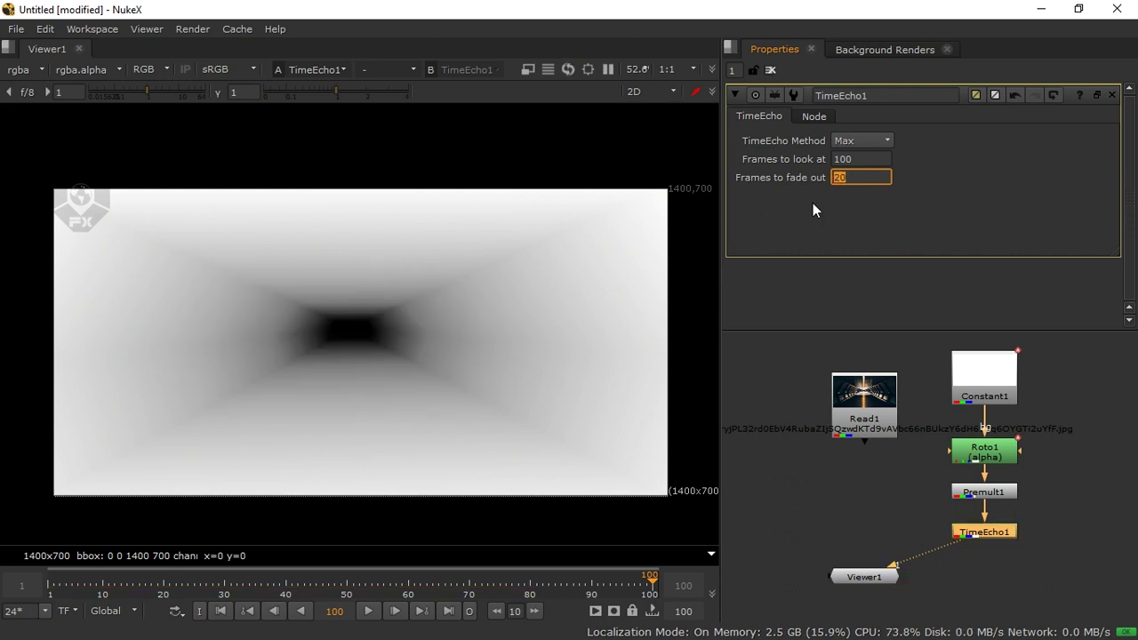
type("100")
key("Return")
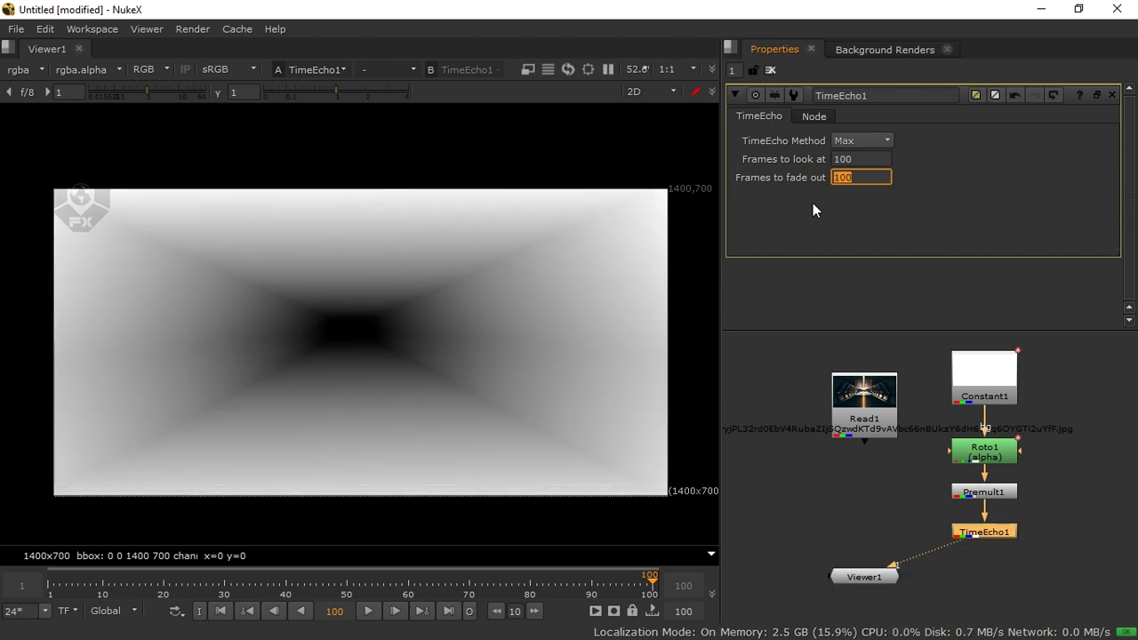
type("10")
key("Return")
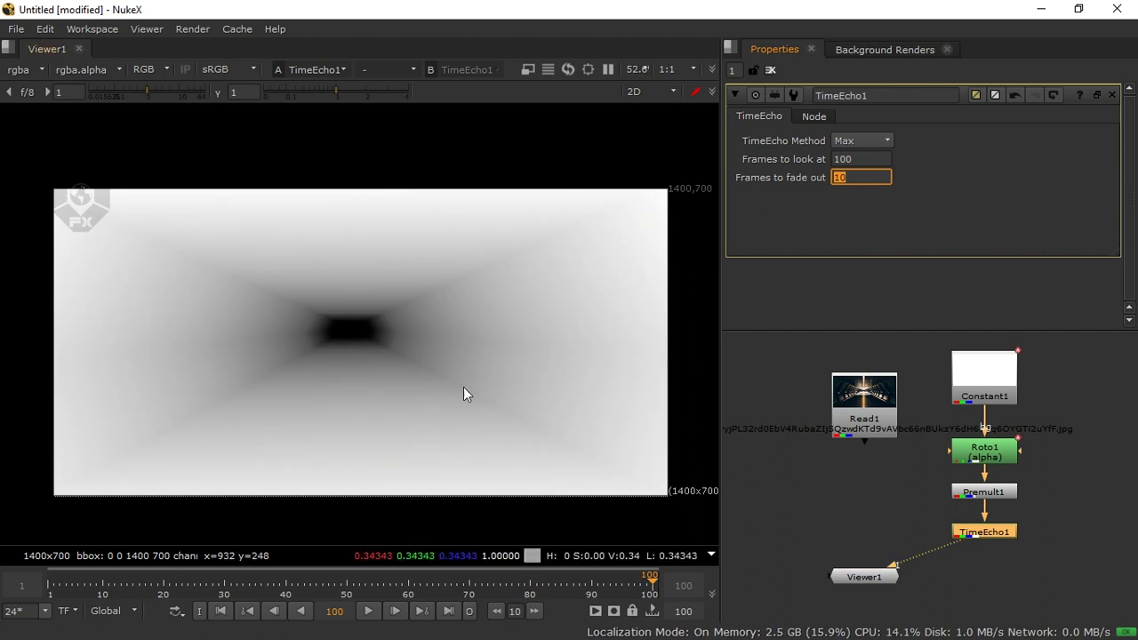
type("5")
key("Return")
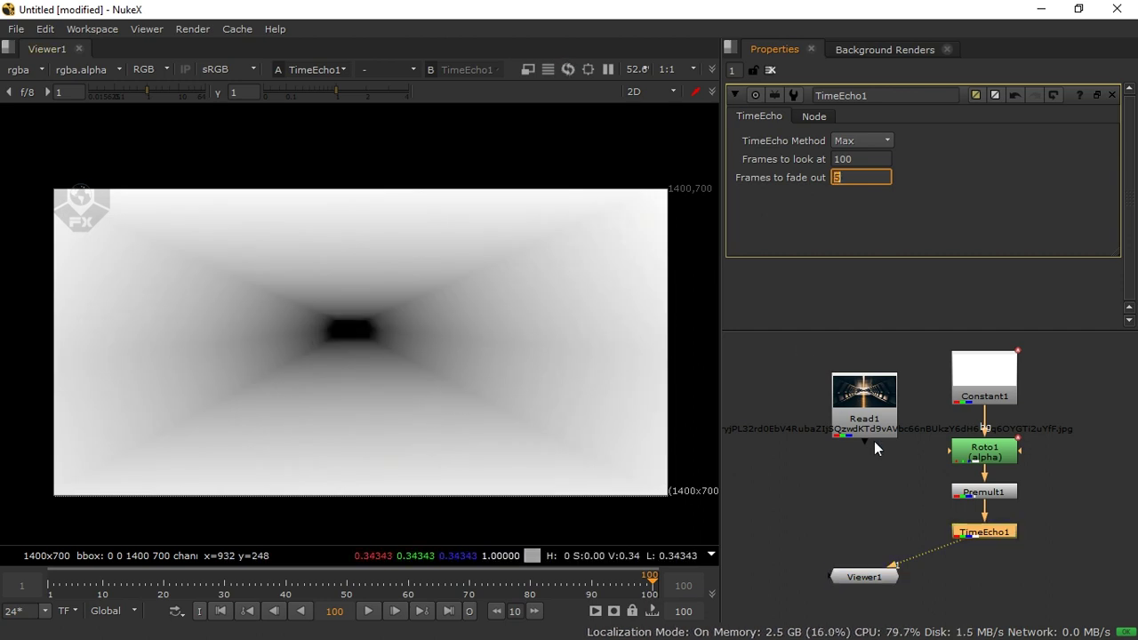
Step: Rearrange the gradient node chain beside Read1 in the node graph
left_click(903, 511)
middle_click_drag(931, 375, 920, 346)
scroll(921, 347, "down", 4)
middle_click_drag(992, 384, 951, 473)
scroll(951, 471, "up", 2)
left_click_drag(979, 379, 840, 556)
left_click_drag(892, 484, 967, 474)
left_click(1040, 480)
Step: Scrub back along the timeline to inspect the echoed gradient, and return to frame 100
left_click(583, 579)
mouse_move(582, 582)
left_mouse_down()
mouse_move(413, 582)
mouse_move(578, 583)
left_mouse_up()
left_click(447, 611)
Step: Move TimeEcho1 close under Premult1, and add a FrameHold node between TimeEcho1 and the viewer
left_click_drag(979, 531, 972, 493)
left_click(985, 518)
key("Tab")
type("fra")
left_click(946, 538)
mouse_move(976, 511)
left_mouse_down()
mouse_move(946, 514)
mouse_move(975, 521)
left_mouse_up()
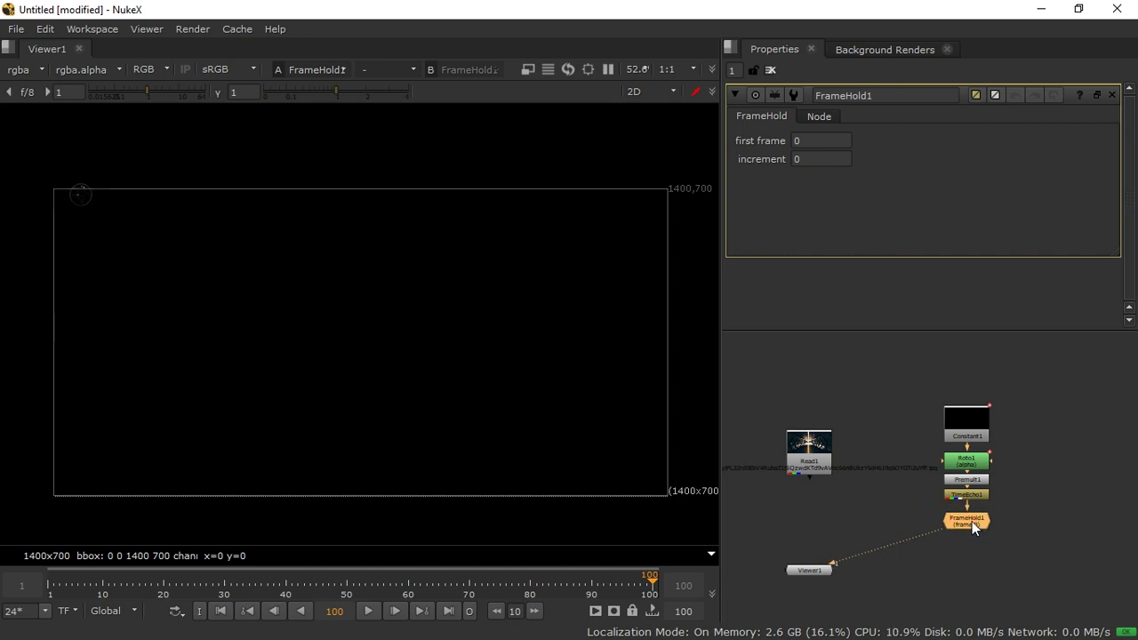
Step: Set FrameHold1's first frame to 100, scrub the timeline to check the held gradient, and return to frame 100
left_click(793, 143)
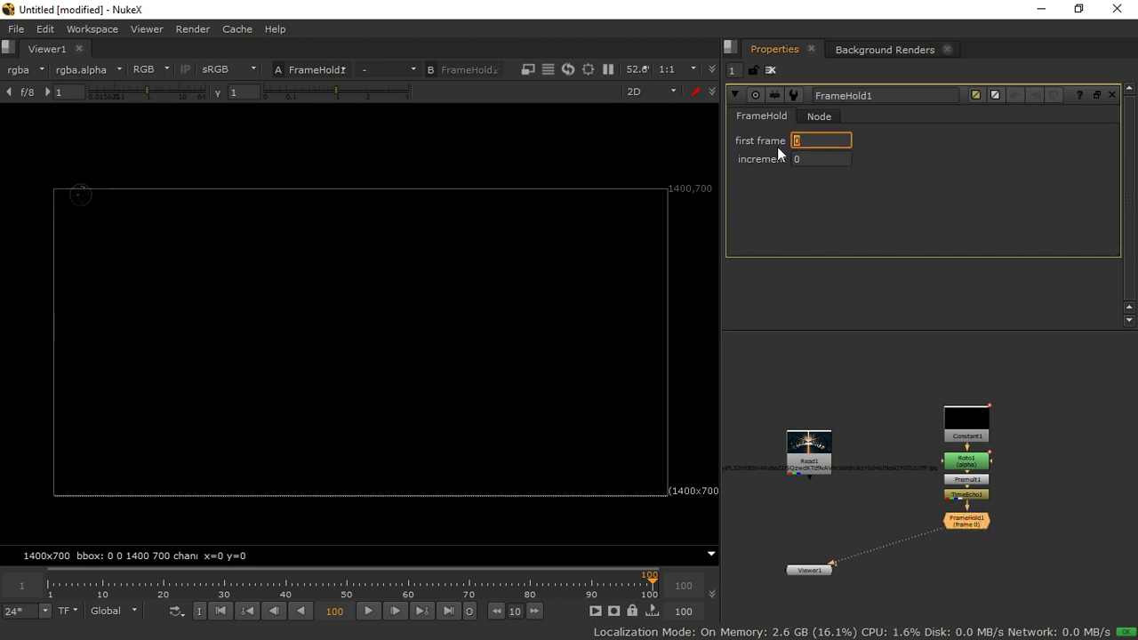
type("100")
key("Return")
left_click(867, 514)
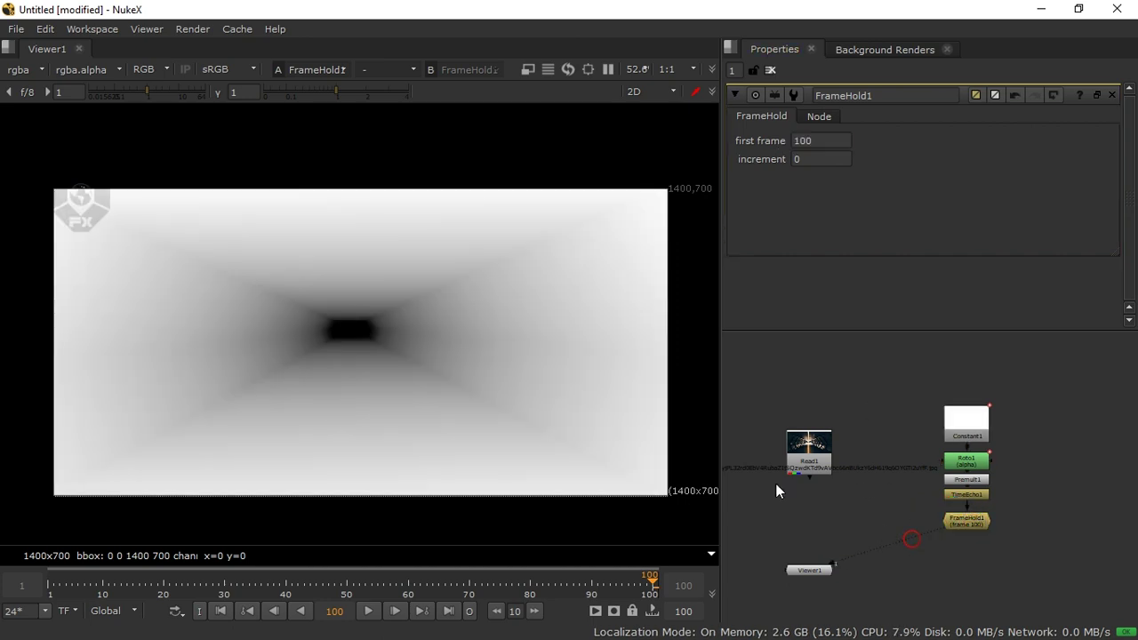
left_click_drag(526, 582, 445, 588)
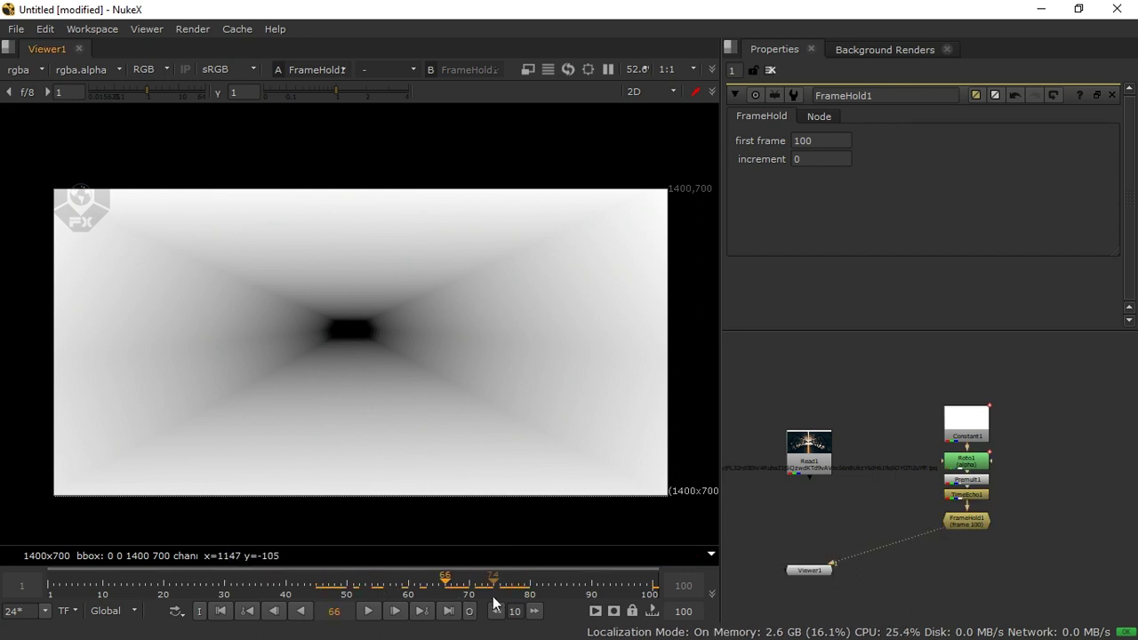
left_click(448, 612)
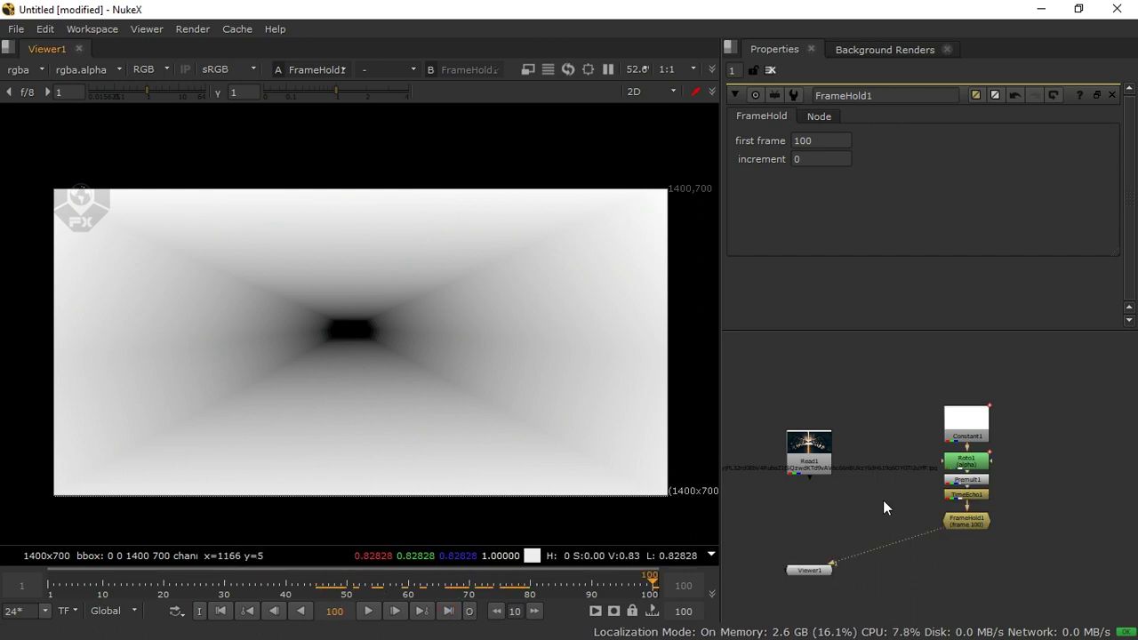
Step: Move Read1 and Viewer1 away from the gradient chain to make room in the node graph
middle_click_drag(817, 457, 894, 444)
left_click_drag(895, 444, 784, 399)
left_click_drag(941, 558, 873, 634)
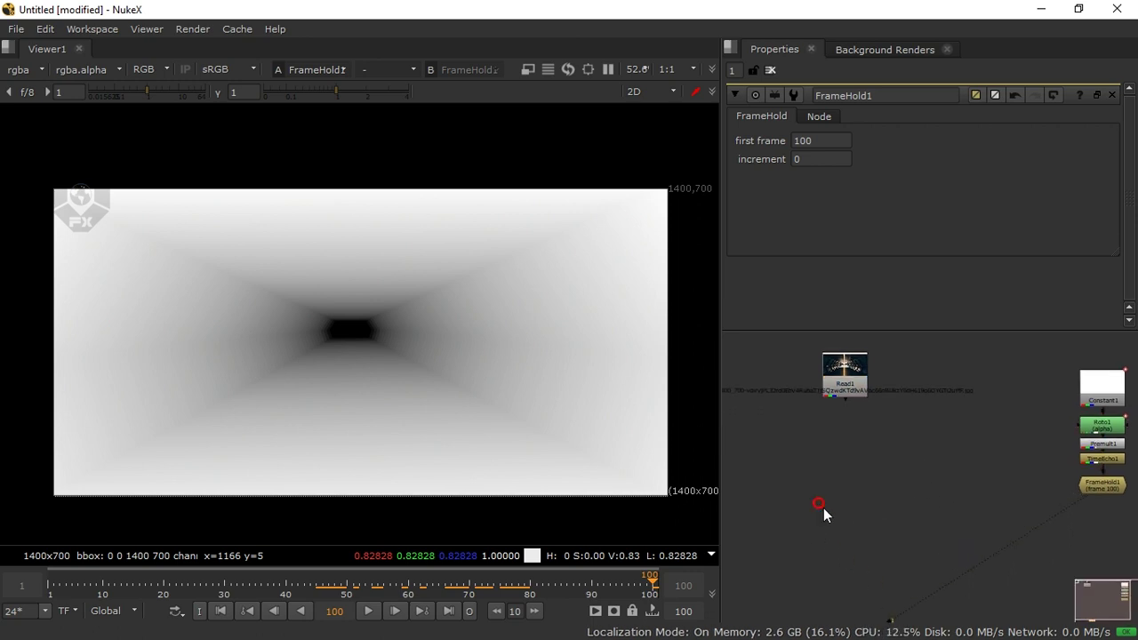
Step: Compare the Read1 corridor image with the FrameHold1 gradient in the viewer, ending on Read1
left_click(859, 378)
key("1")
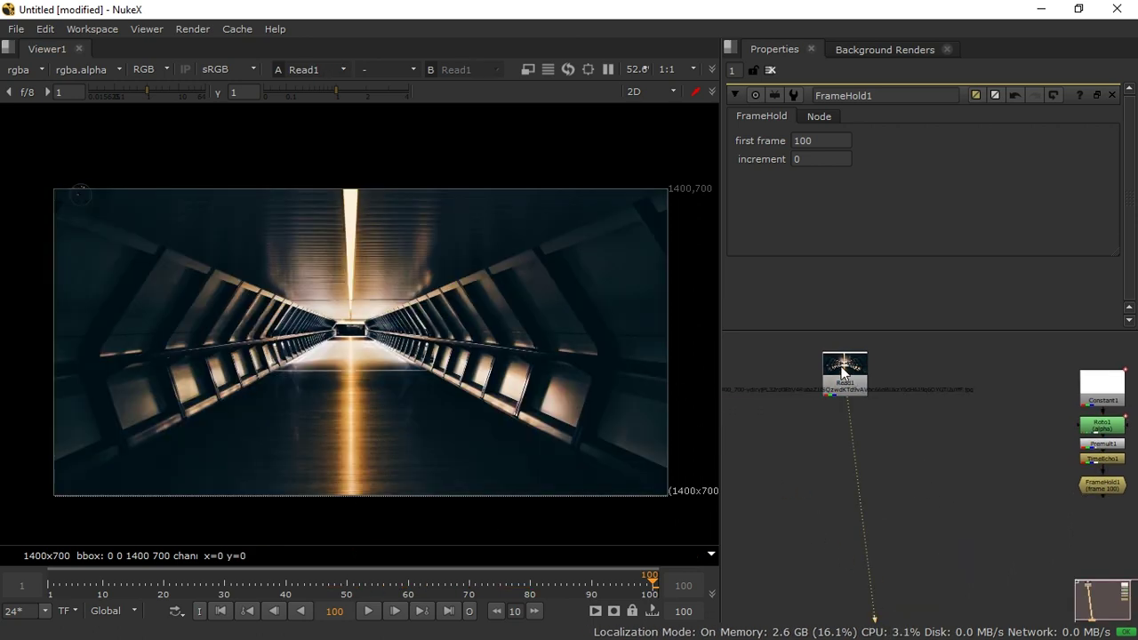
middle_click_drag(1023, 479, 964, 445)
left_click(1042, 453)
key("1")
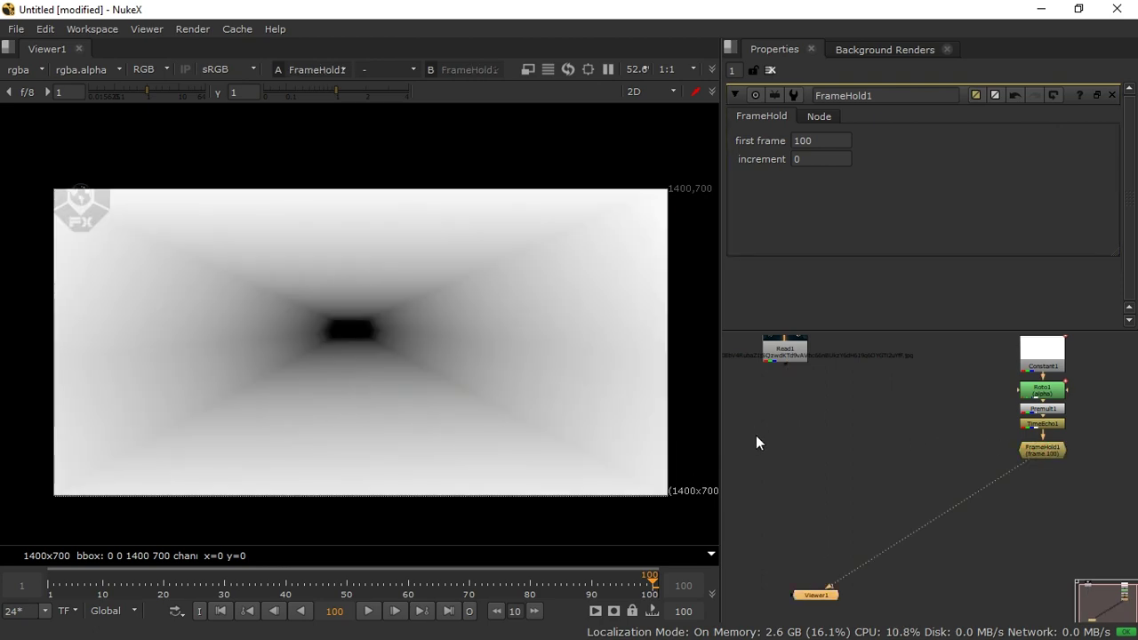
left_click(783, 355)
middle_click_drag(779, 357, 840, 442)
key("1")
Step: Add an unconnected DisplaceGeo node and place it below and to the side of Read1
key("Tab")
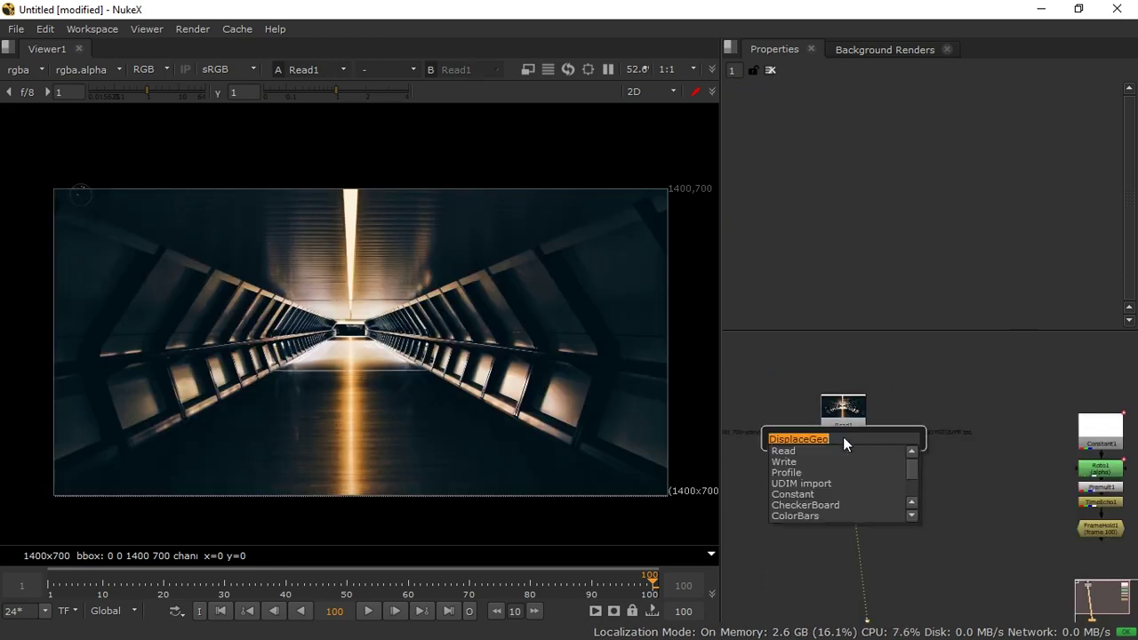
type("dis")
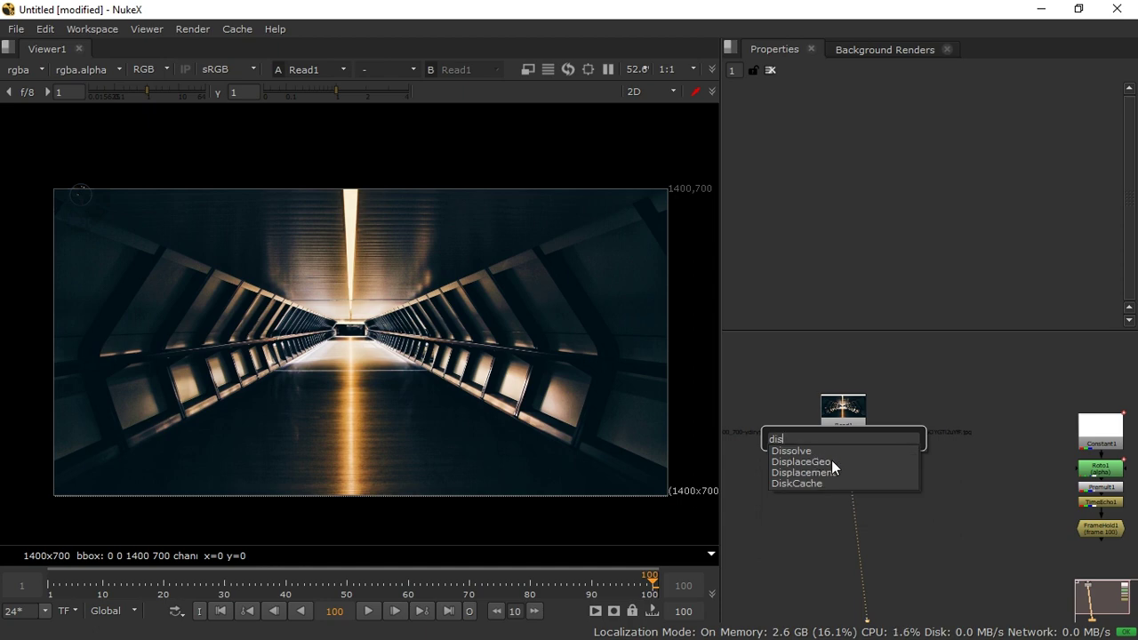
left_click(831, 460)
left_click_drag(840, 420, 778, 519)
Step: Add a Card node connected to Read1, and view the textured card at an angle in the 3D view
key("Tab")
type("car")
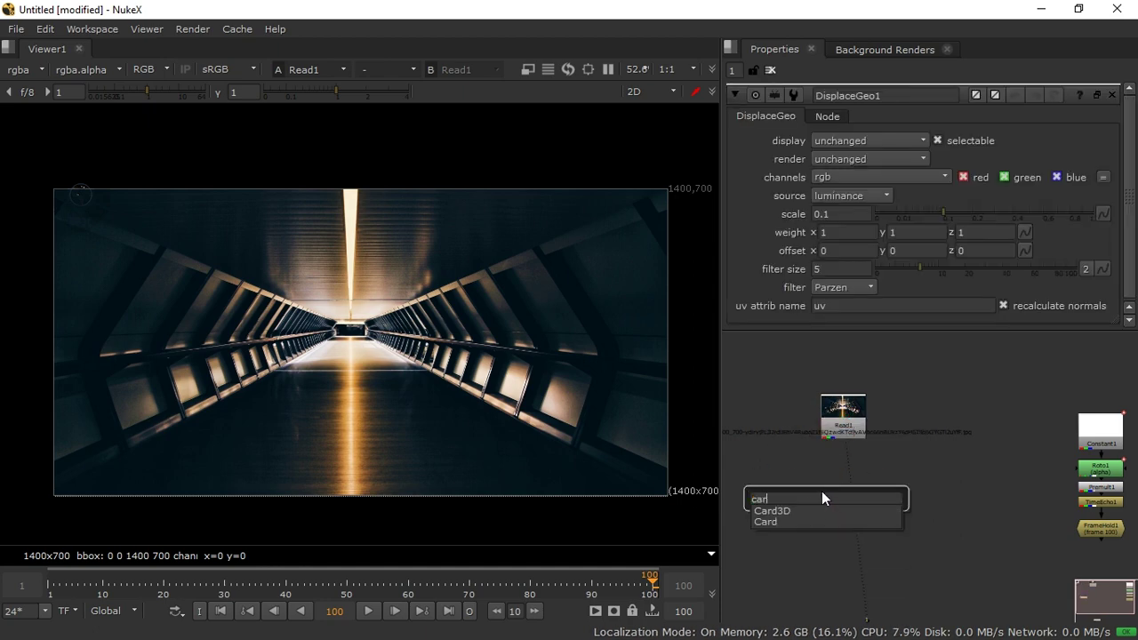
left_click(775, 523)
left_click_drag(831, 507, 849, 468)
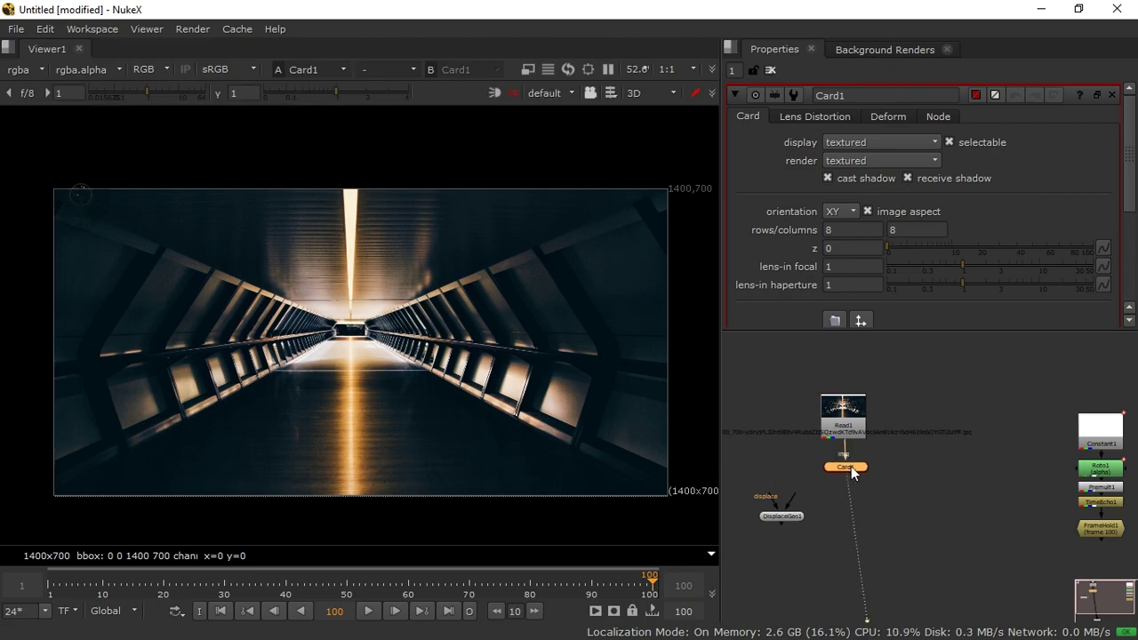
key("1")
scroll(385, 287, "up", 3)
scroll(385, 287, "up", 3)
left_click_drag(396, 379, 503, 318, "ctrl")
key("ctrl+z")
left_click_drag(365, 442, 460, 325, "ctrl")
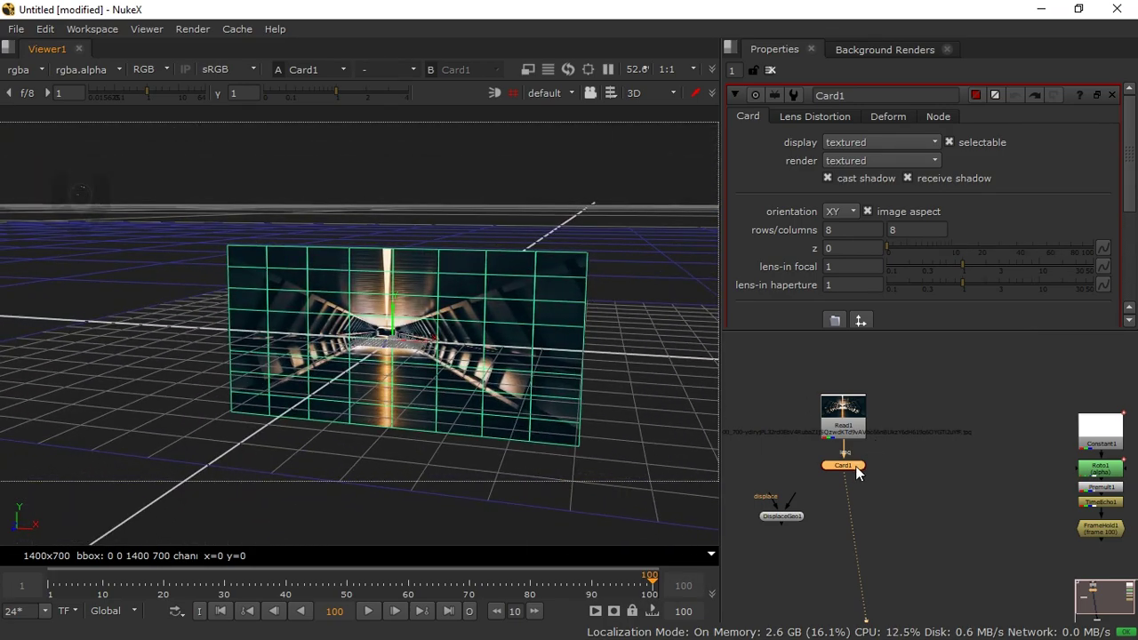
Step: Set Card1's rows and columns to 200 by 200
left_click_drag(844, 229, 788, 235)
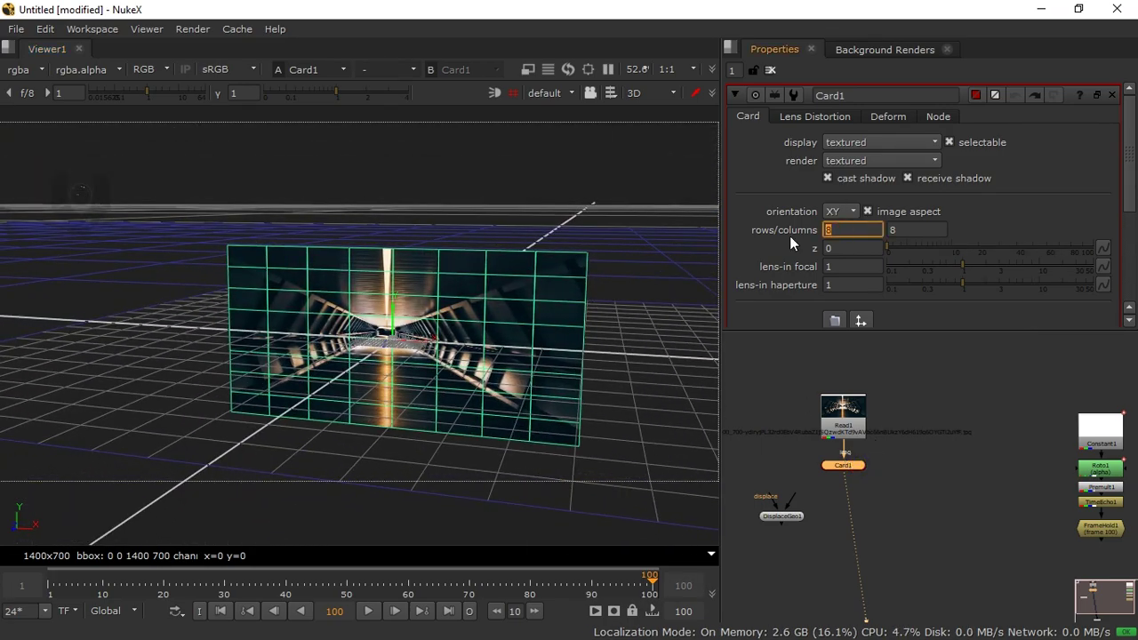
type("200")
key("Tab")
type("200")
key("Return")
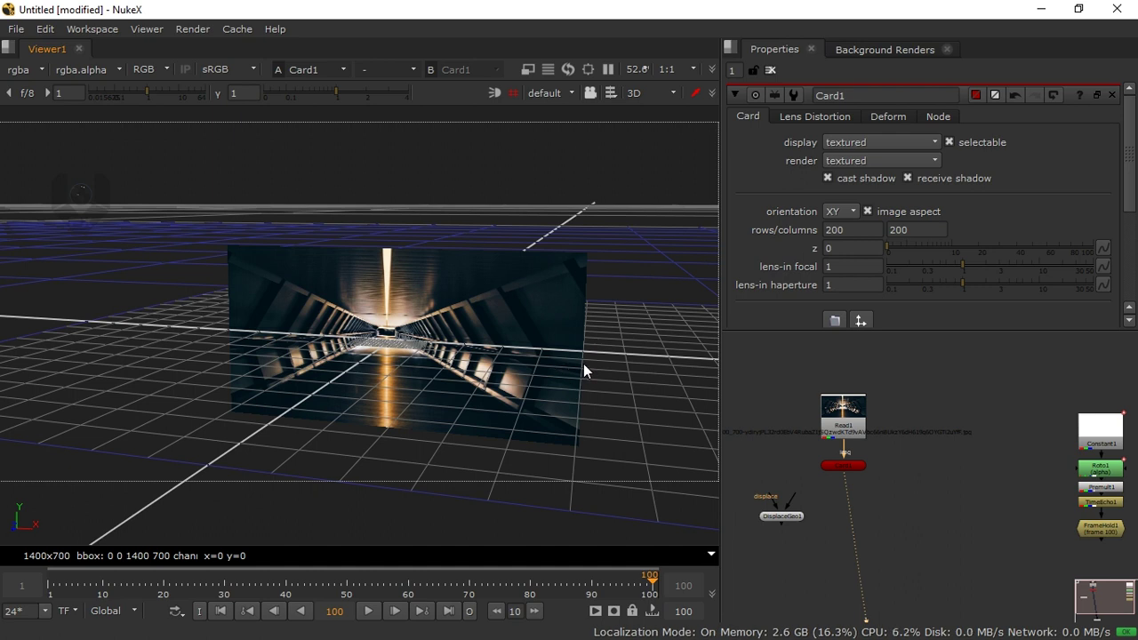
Step: Move Viewer1 aside, add a ScanlineRender node above it, and connect it to the viewer
middle_click_drag(865, 461, 869, 388)
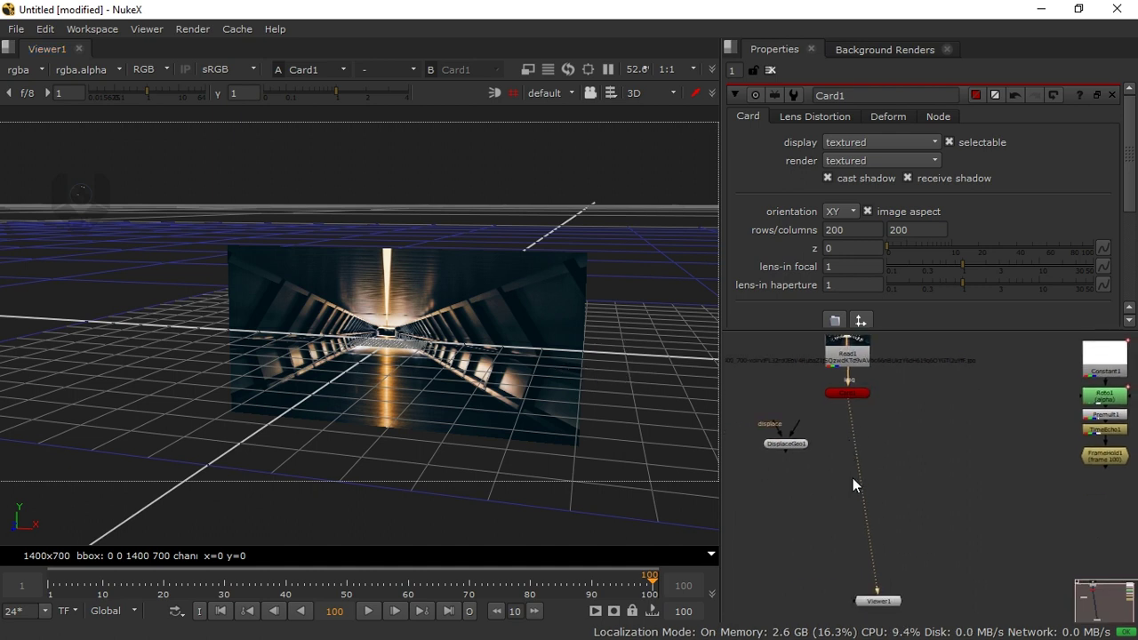
left_click_drag(892, 605, 965, 616)
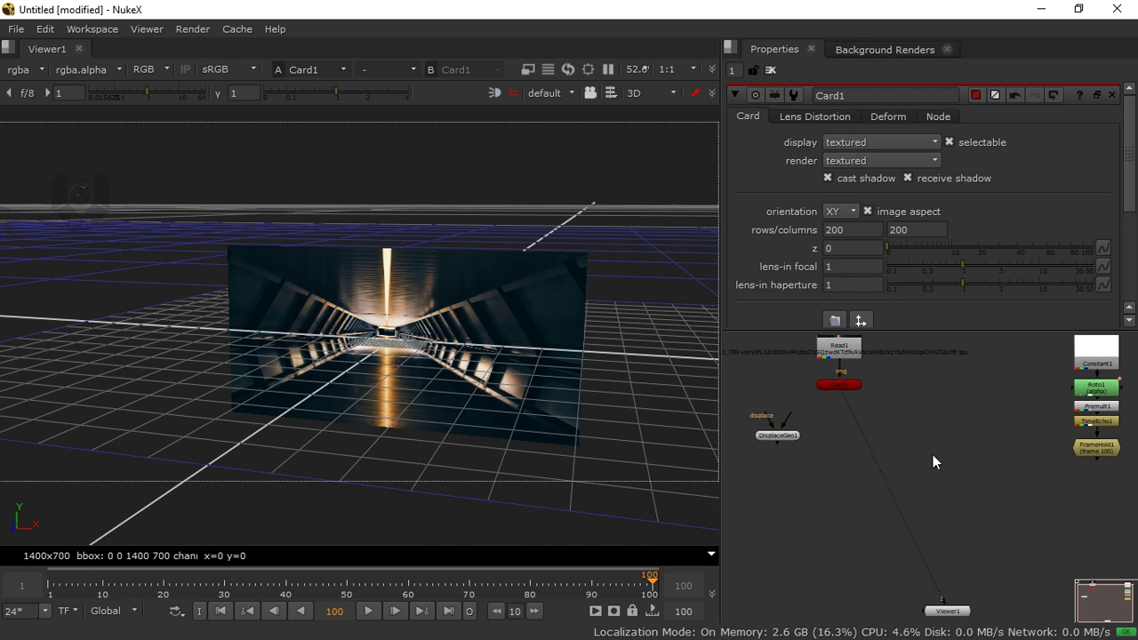
key("Tab")
type("sca")
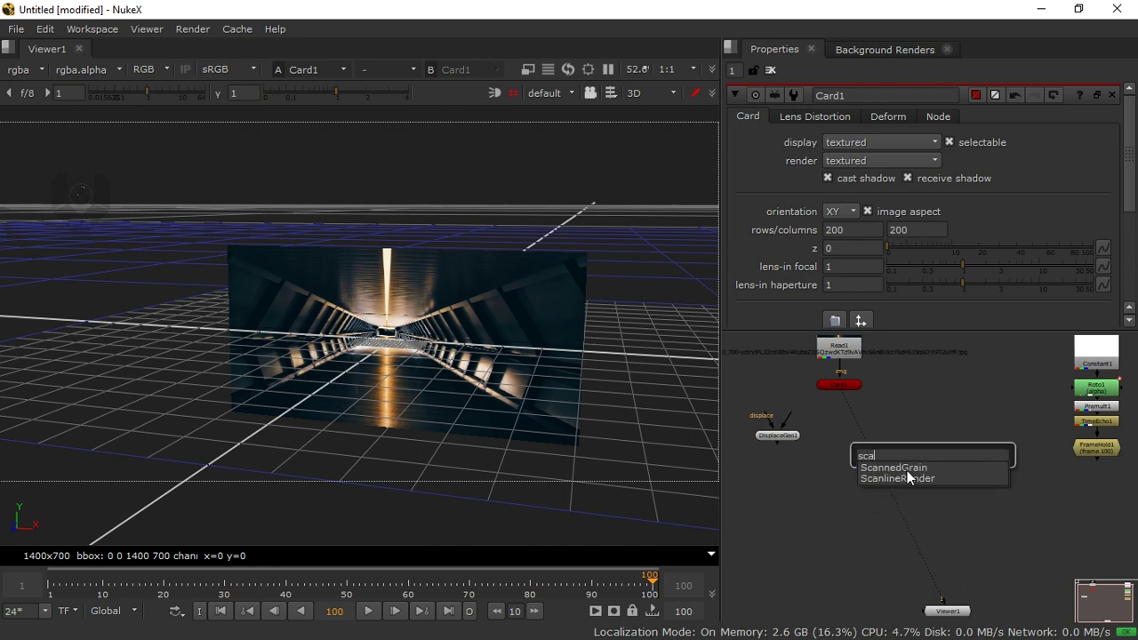
left_click(907, 477)
left_click_drag(958, 500, 946, 528)
key("1")
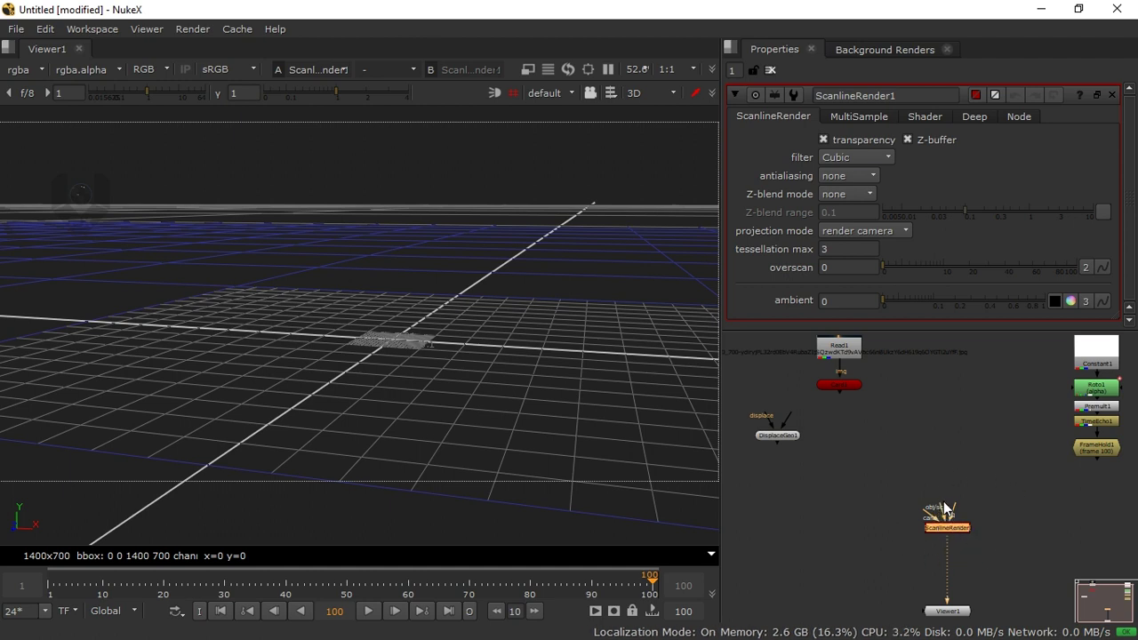
Step: Add a Scene node, connect it to ScanlineRender1's obj/scn input, and align it beside the render node
middle_click_drag(967, 514, 943, 520)
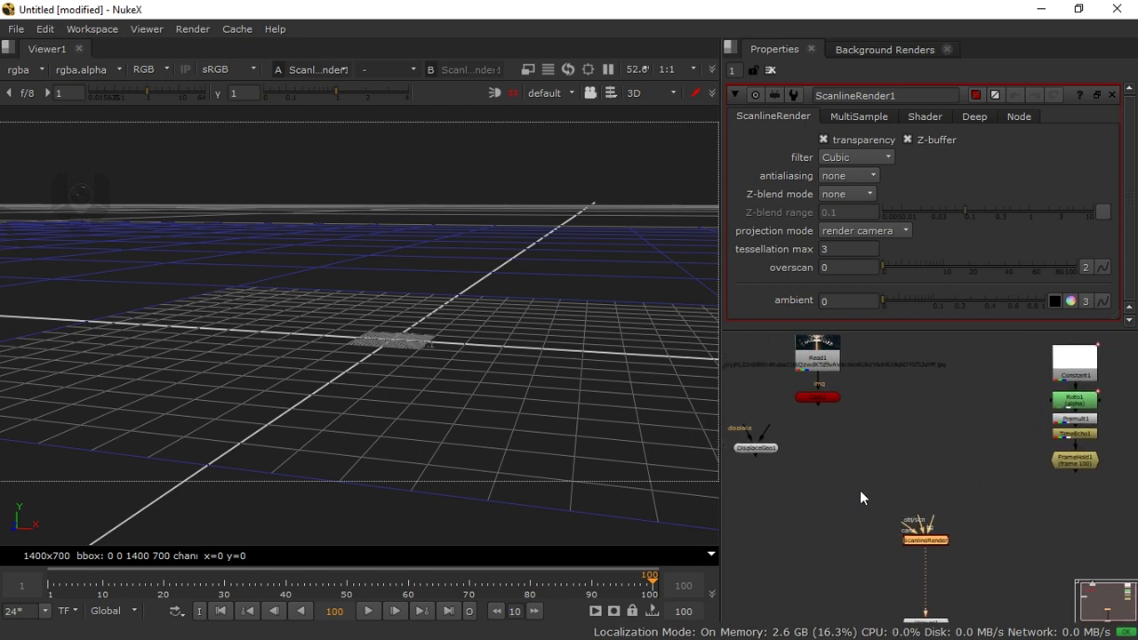
left_click_drag(901, 519, 814, 394)
left_click(883, 474)
key("Tab")
type("scsa")
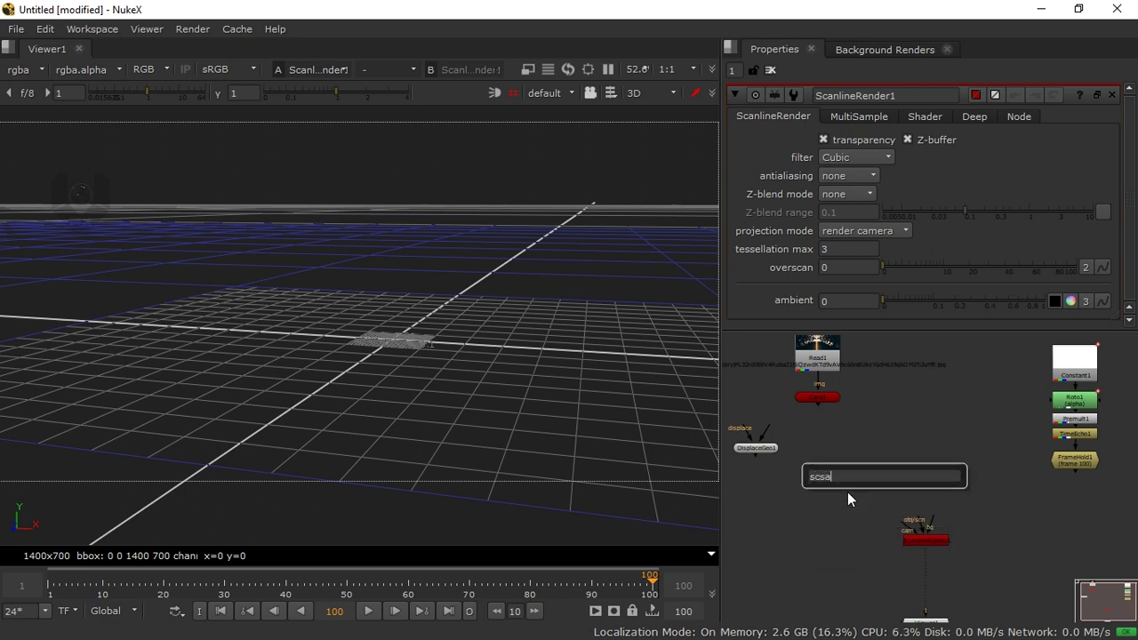
key("BackSpace")
key("BackSpace")
key("BackSpace")
key("BackSpace")
type("sc")
left_click(837, 498)
left_click_drag(887, 492, 924, 540)
left_click_drag(887, 472, 833, 540)
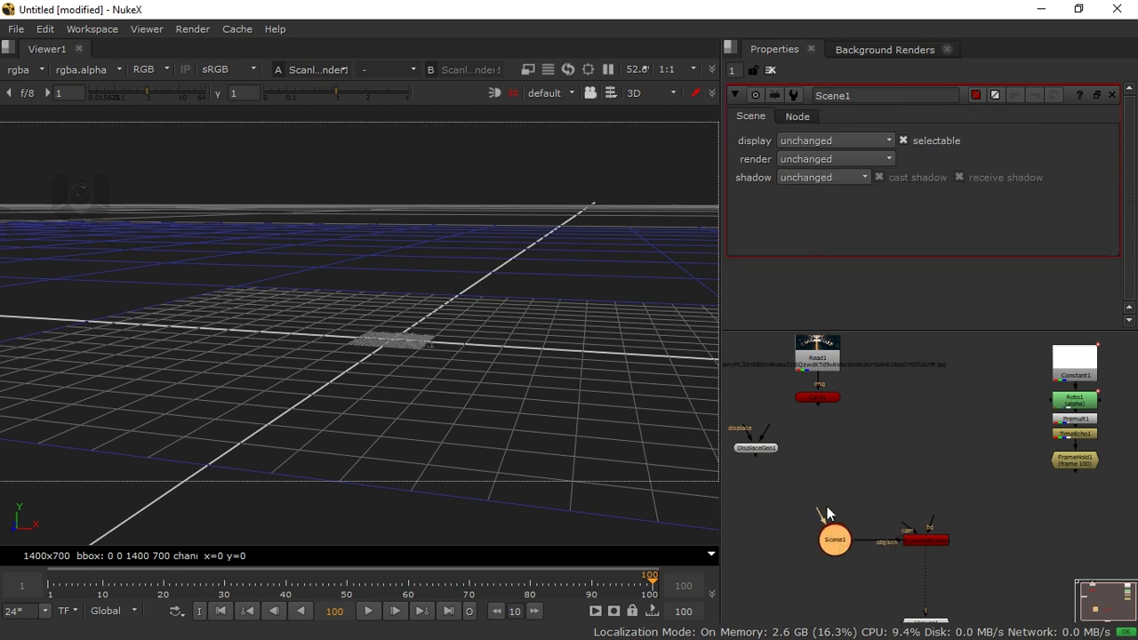
Step: Connect DisplaceGeo1 below Card1, and view its output in 3D
middle_click_drag(843, 469, 850, 492)
left_click_drag(774, 477, 833, 471)
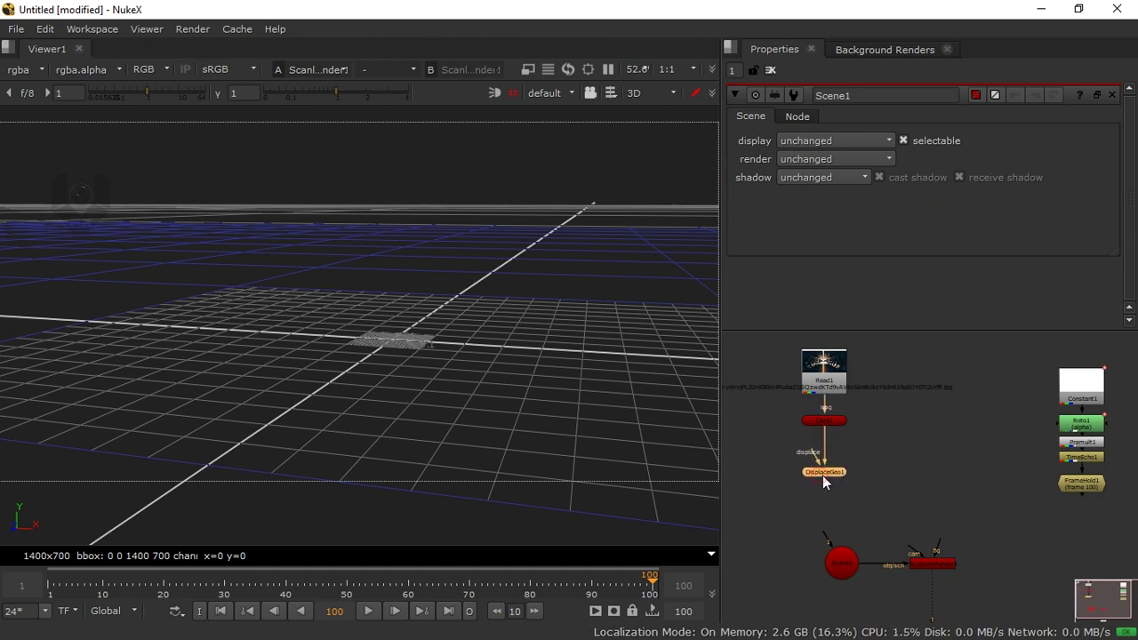
key("1")
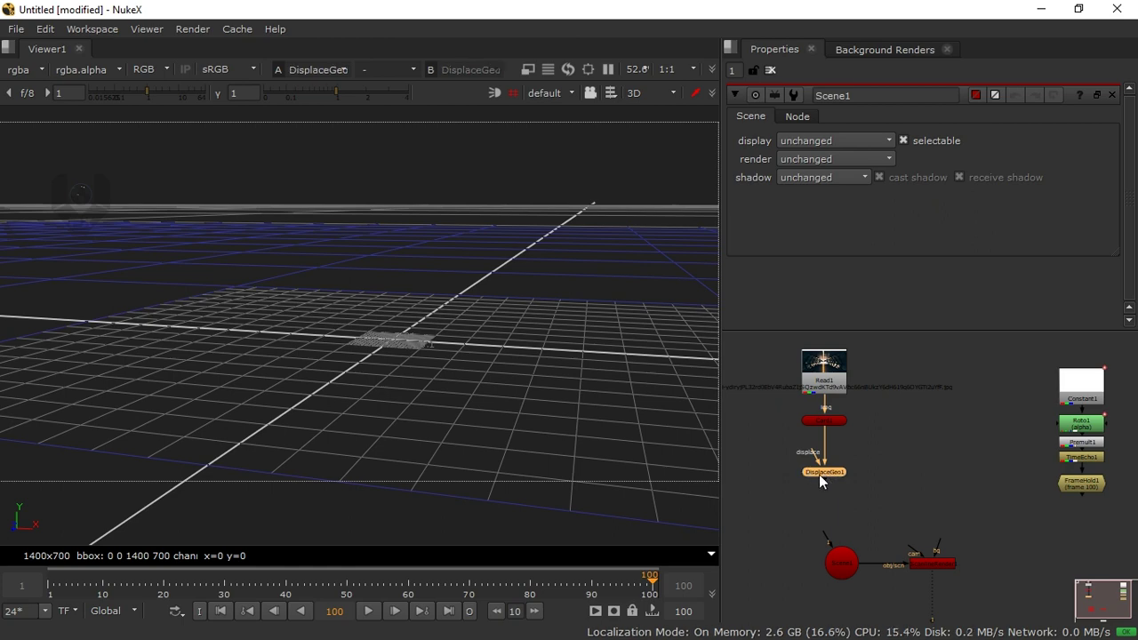
left_click(628, 344)
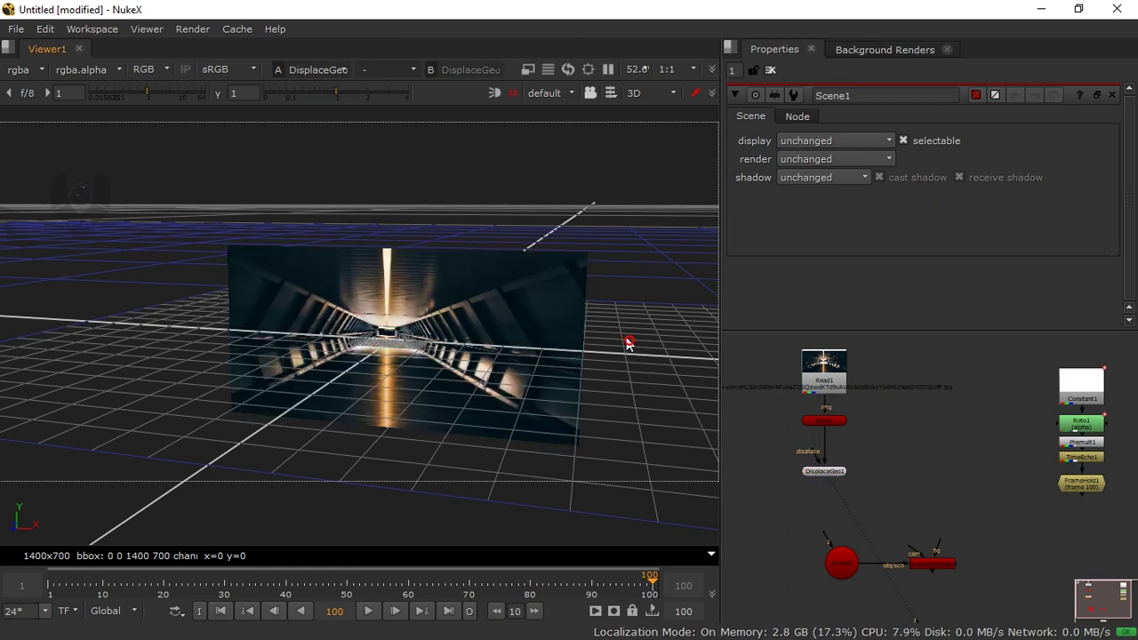
left_click_drag(600, 349, 531, 348, "ctrl")
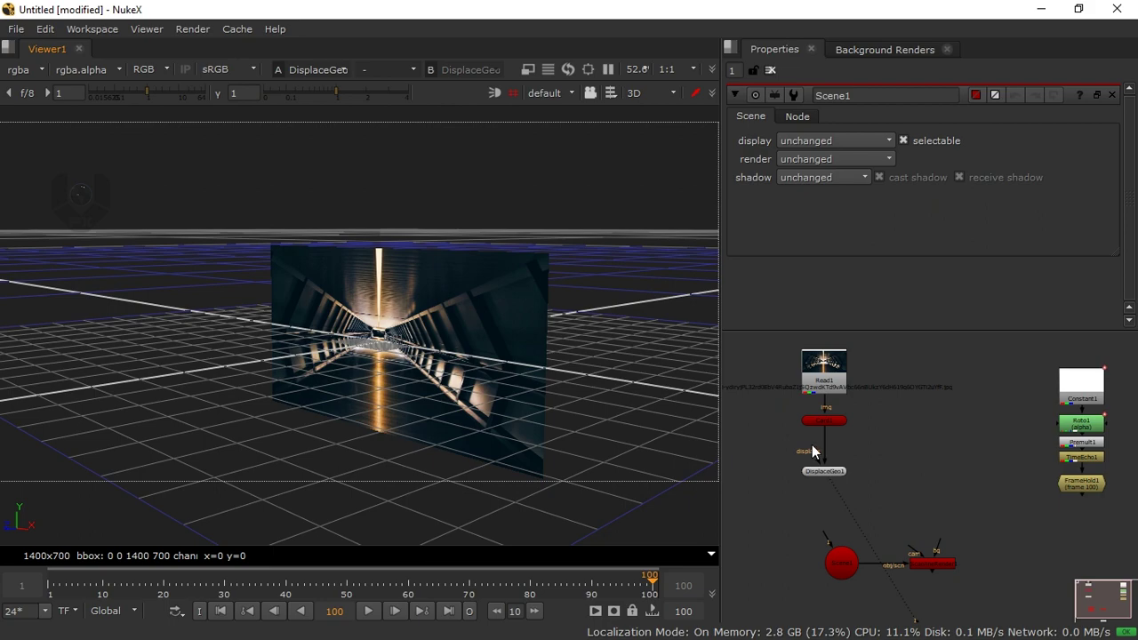
Step: Connect DisplaceGeo1's displace input to FrameHold1, and inspect the displaced card from the side
left_click_drag(807, 445, 1076, 480)
left_click_drag(511, 363, 342, 353, "ctrl")
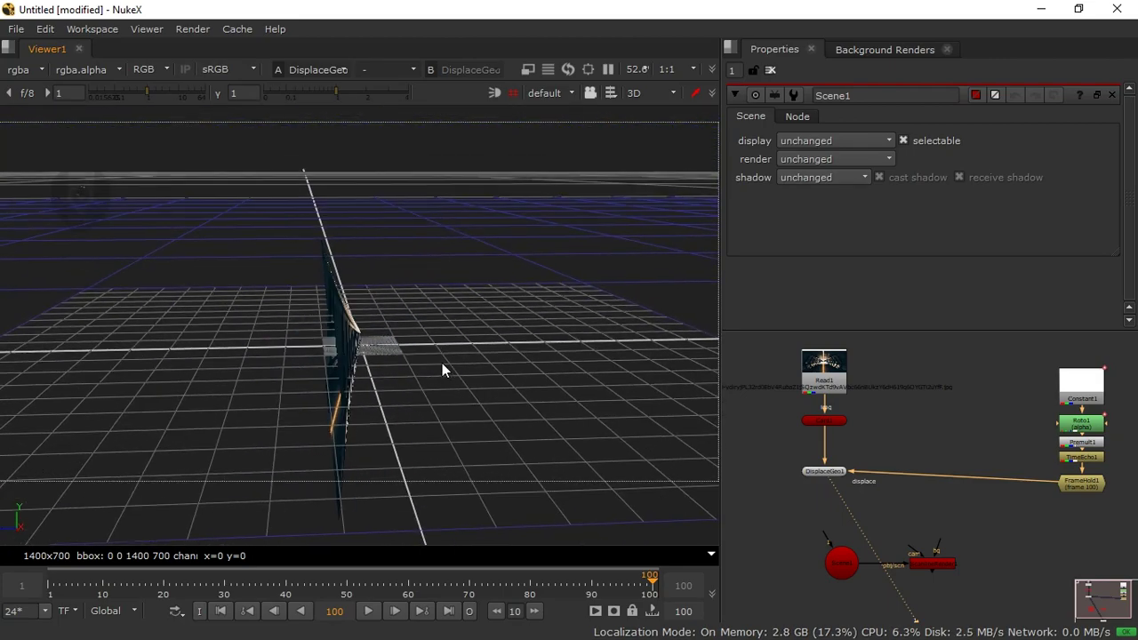
left_click_drag(417, 364, 528, 362, "ctrl")
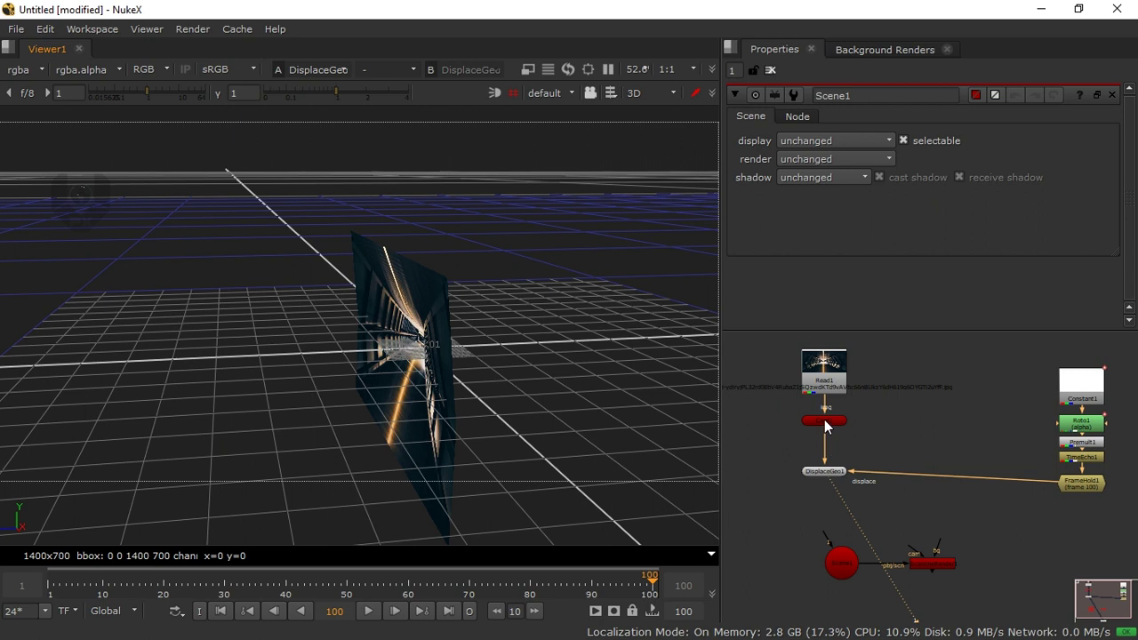
Step: Try a scale of 10 on DisplaceGeo1 and view the stretched card in 3D
left_click(833, 471)
double_click(833, 471)
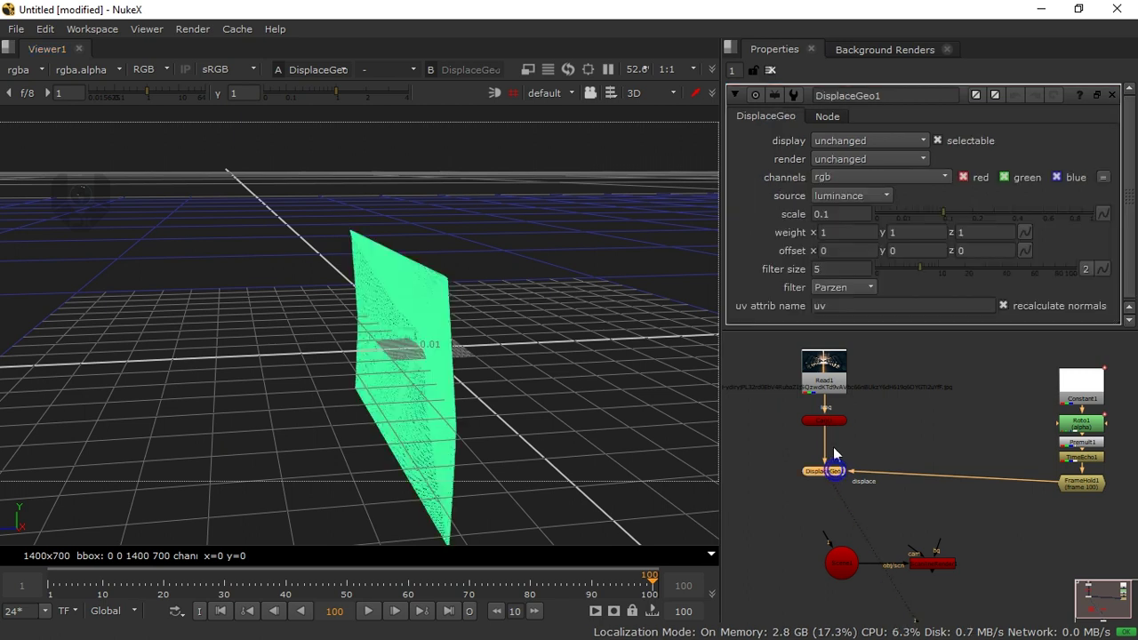
left_click_drag(947, 212, 981, 211)
left_click_drag(840, 219, 777, 222)
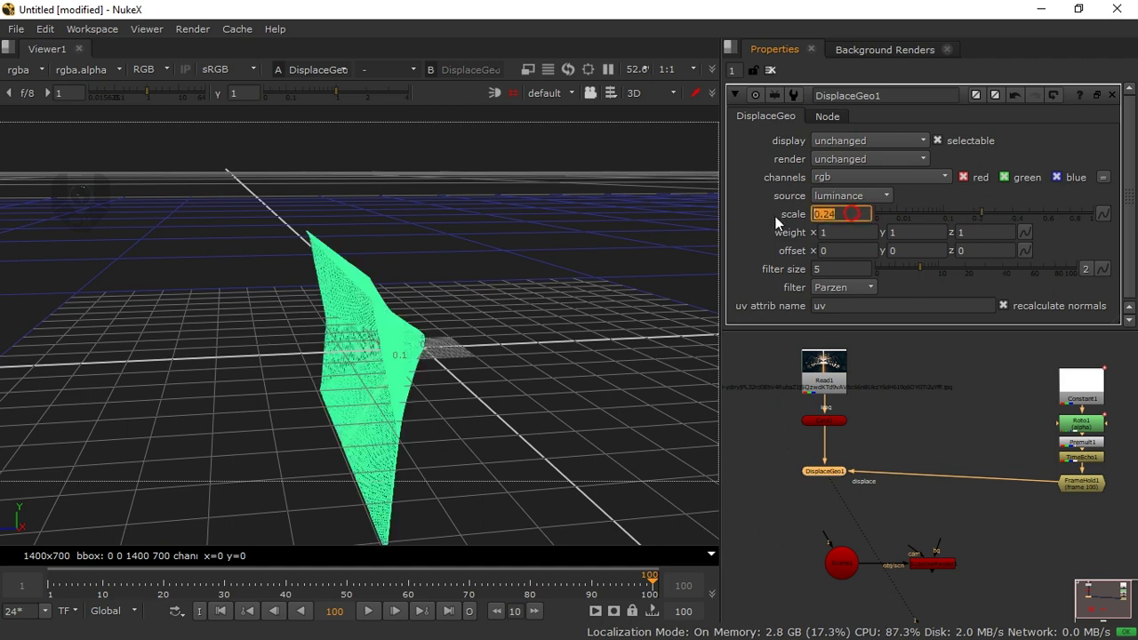
type("10")
key("Return")
left_click(586, 343)
key("f")
left_click_drag(524, 356, 592, 317, "ctrl")
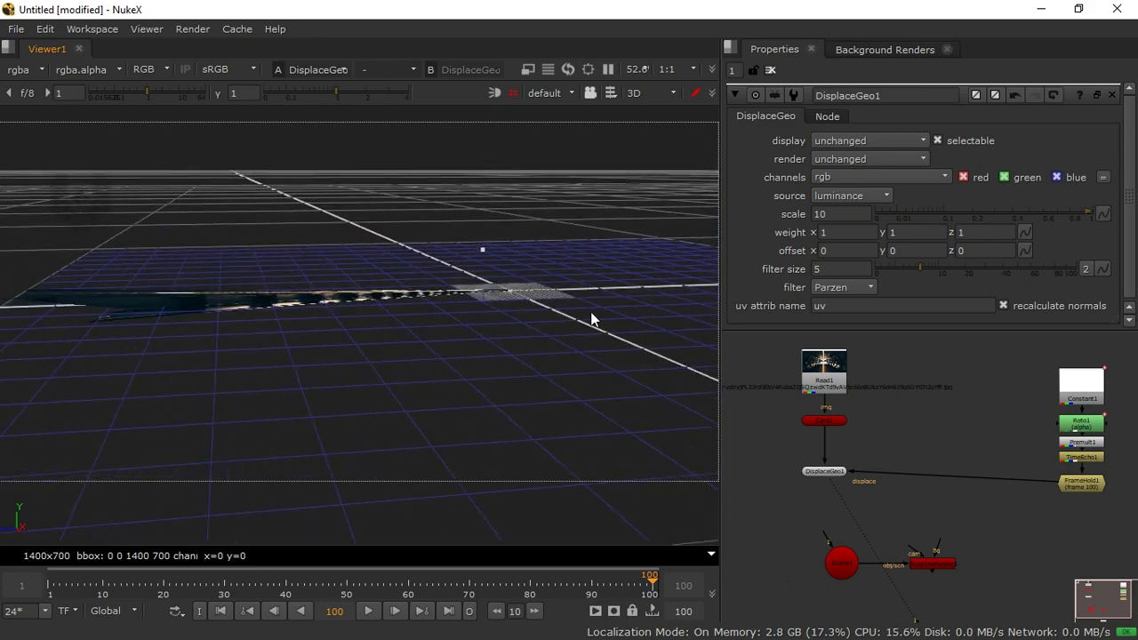
Step: Try a scale of 1 on DisplaceGeo1 and inspect the displaced corridor from the side
double_click(840, 214)
type("1")
left_click(515, 334)
scroll(550, 271, "up", 4)
middle_click_drag(553, 266, 406, 331)
left_click_drag(405, 337, 427, 369, "ctrl")
Step: Set DisplaceGeo1's scale to 2, hide the viewer grid, and view down the corridor from the front
double_click(840, 214)
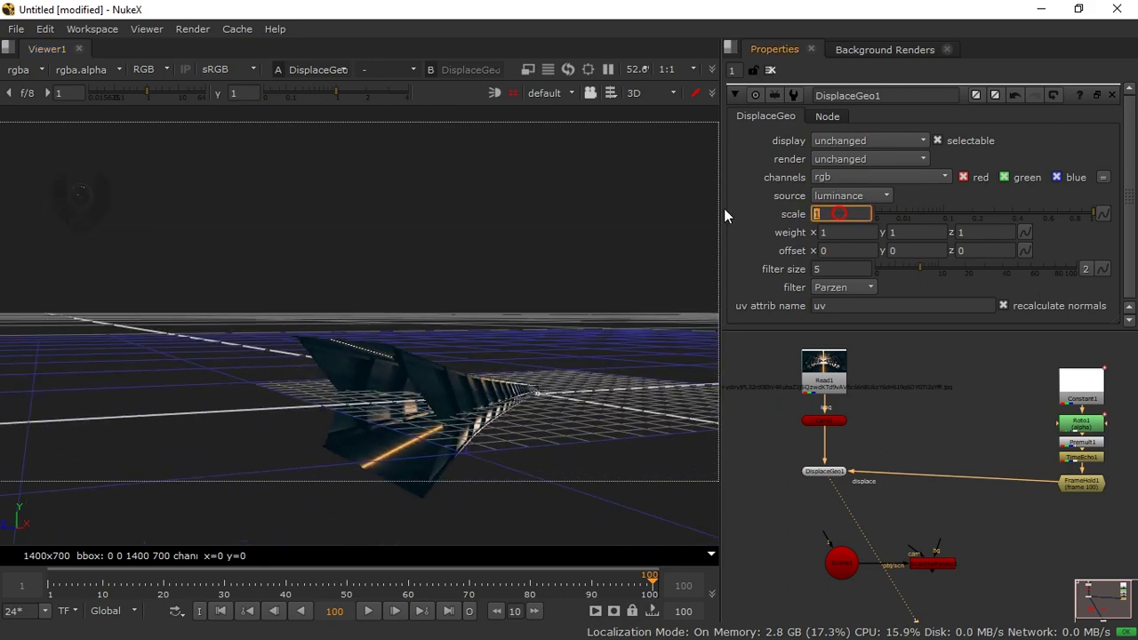
type("2")
key("Return")
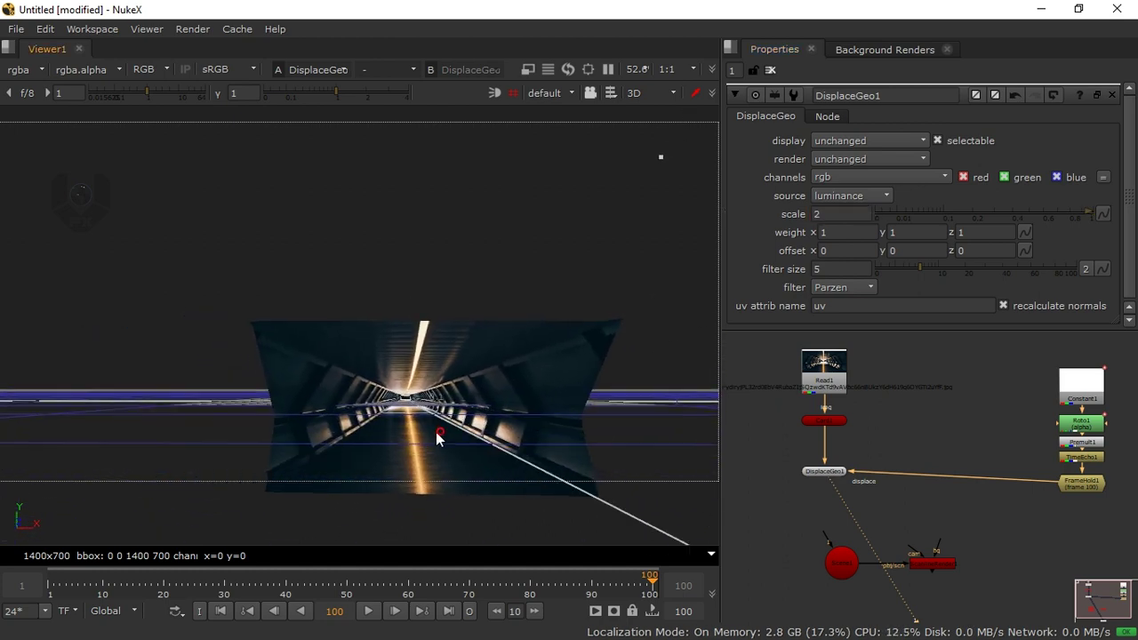
scroll(443, 426, "up", 1)
left_click(513, 94)
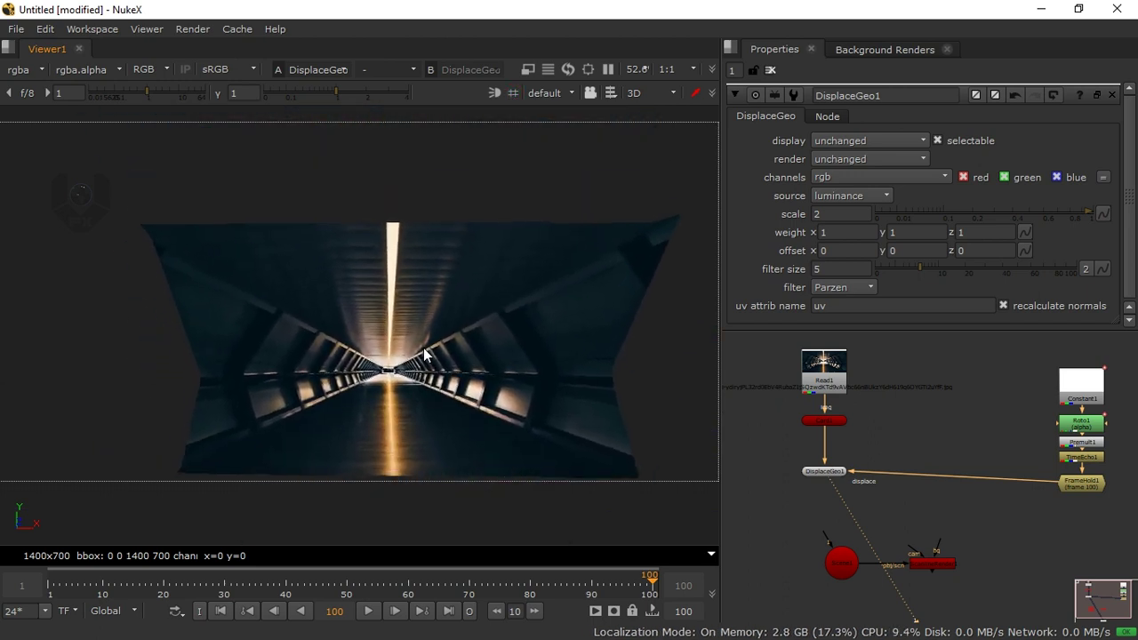
scroll(403, 399, "up", 3)
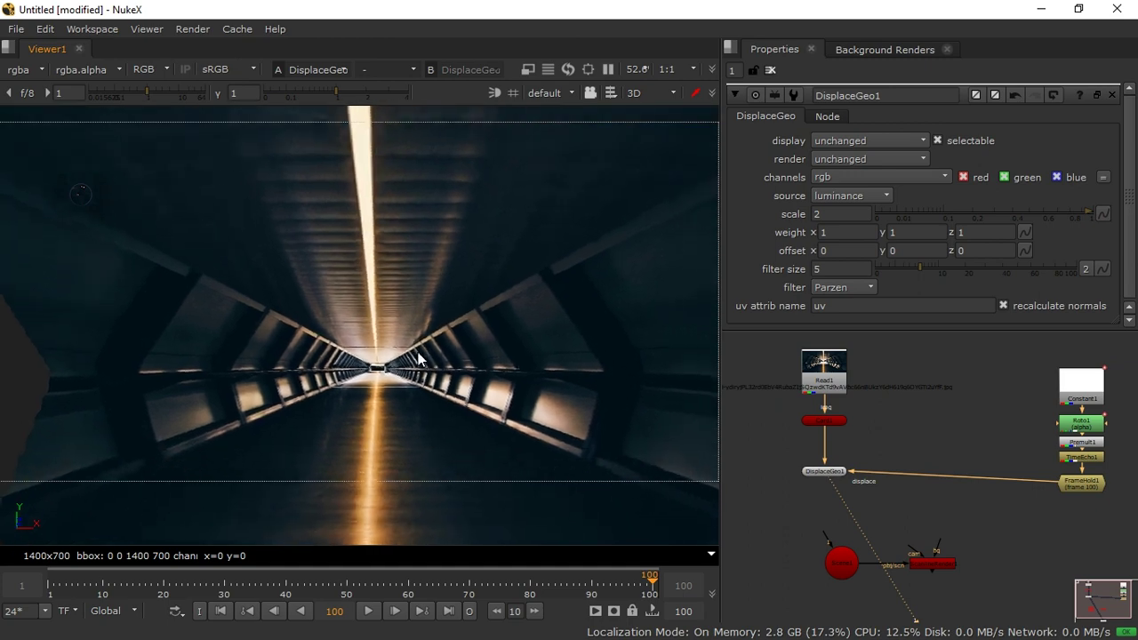
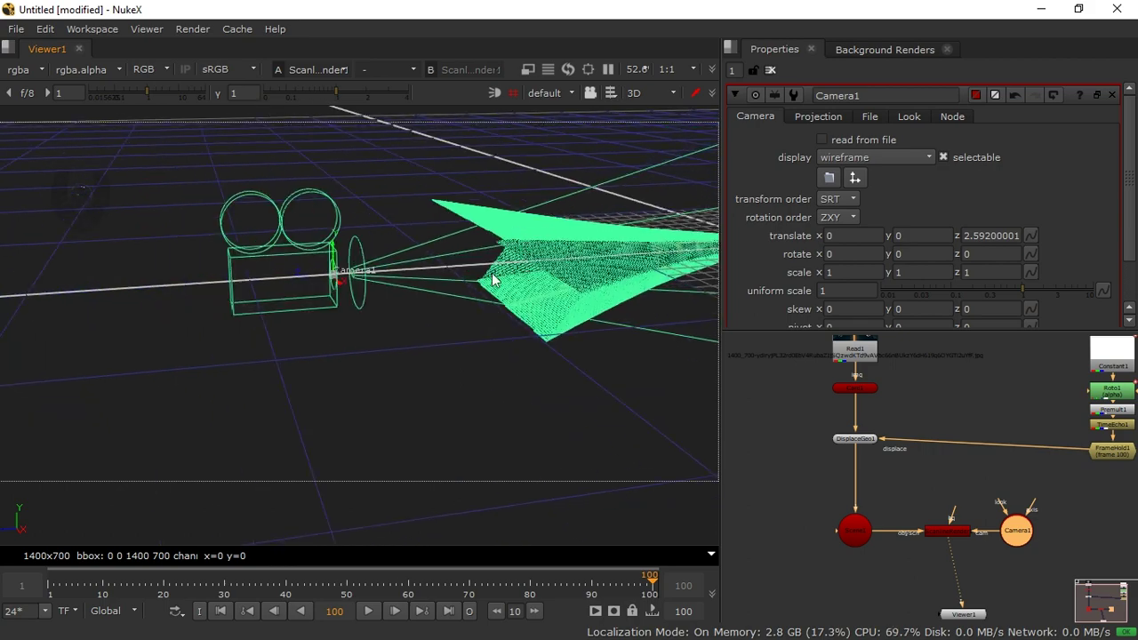
Step: In the right-side view, move Camera1 to about z 2.985 and y 0.02, and check the render in 2D
key("x")
middle_click_drag(226, 330, 388, 269)
middle_click_drag(362, 290, 410, 333)
middle_click_drag(304, 304, 362, 334)
left_click_drag(342, 339, 238, 330)
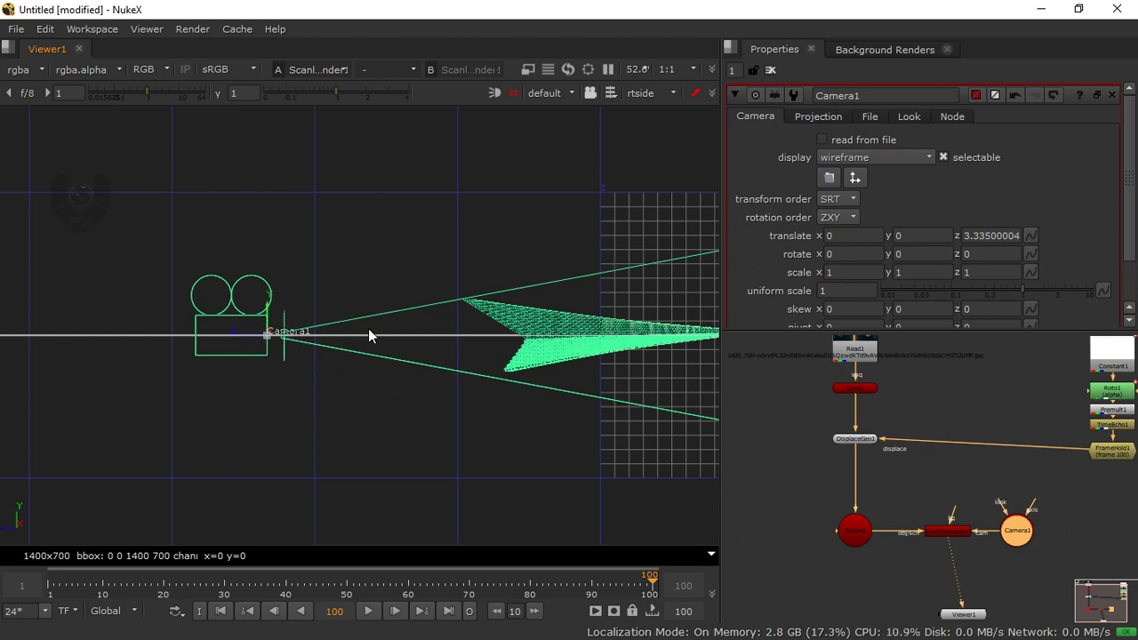
left_click_drag(268, 318, 316, 312)
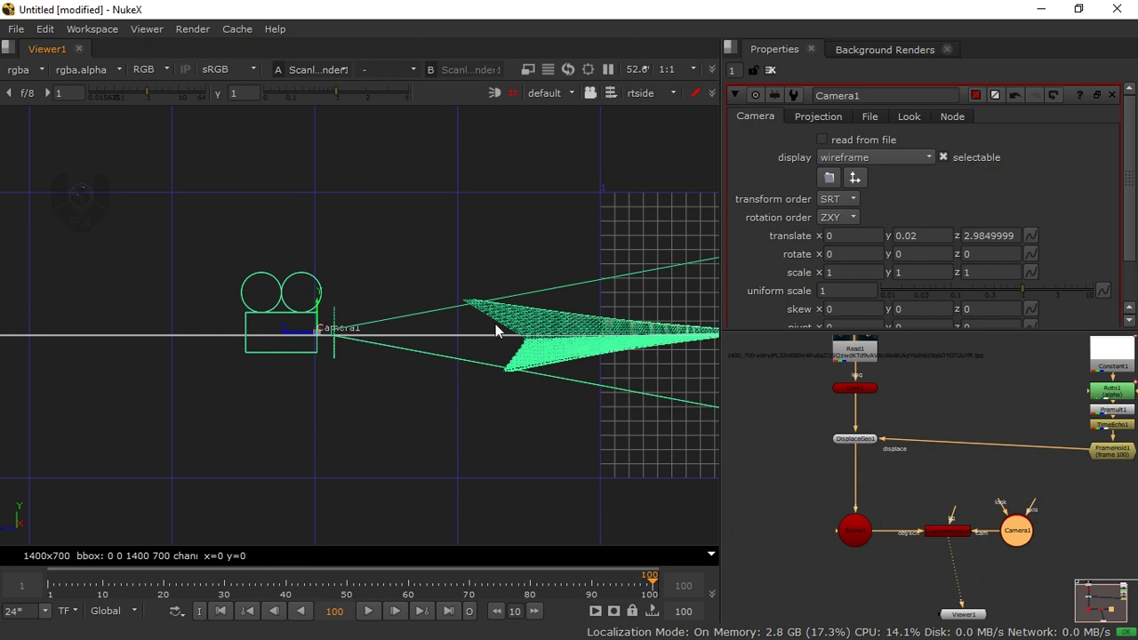
middle_click_drag(459, 336, 409, 341)
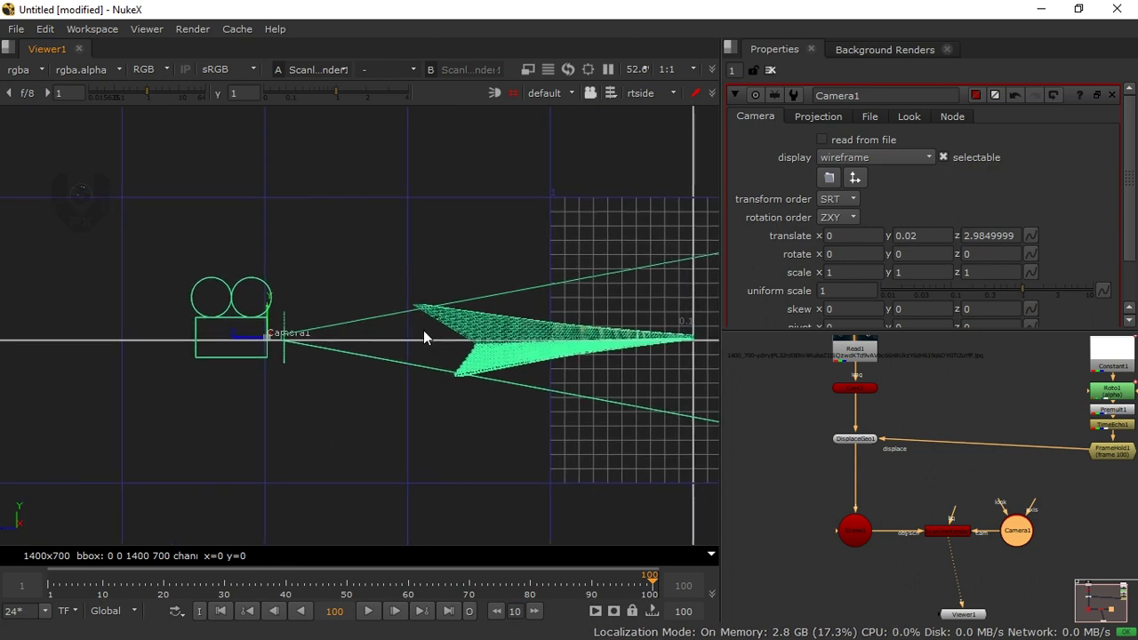
key("Tab")
scroll(387, 364, "up", 2)
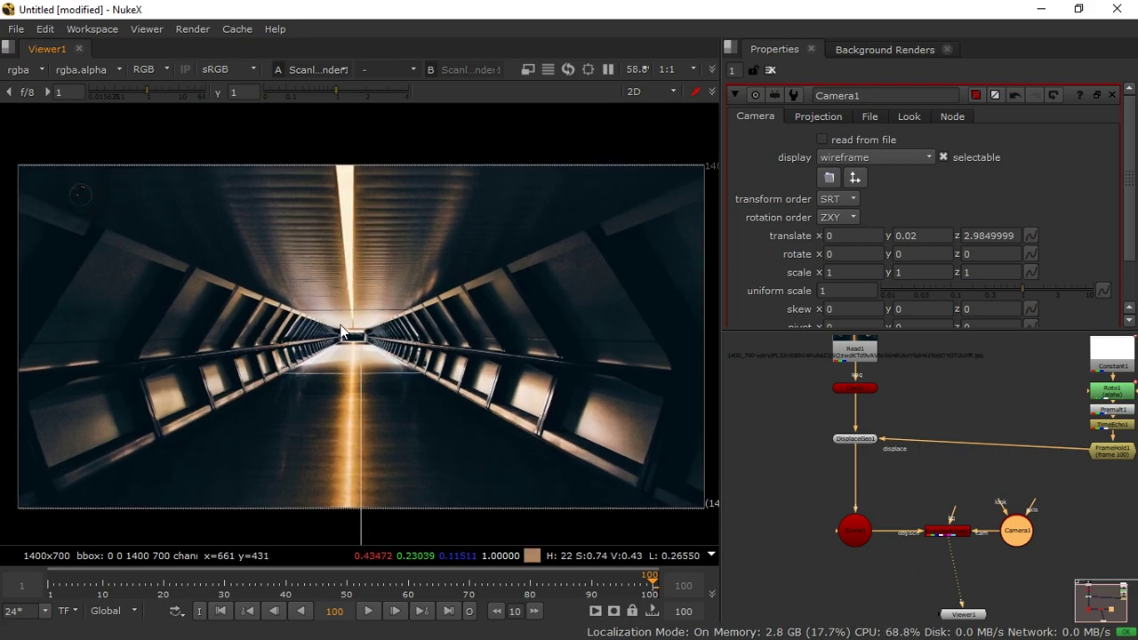
Step: Switch the viewer to 3D and look through Camera1 with the 3D view locked to the camera
left_click(634, 92)
left_click(649, 122)
left_click_drag(453, 316, 648, 261, "ctrl")
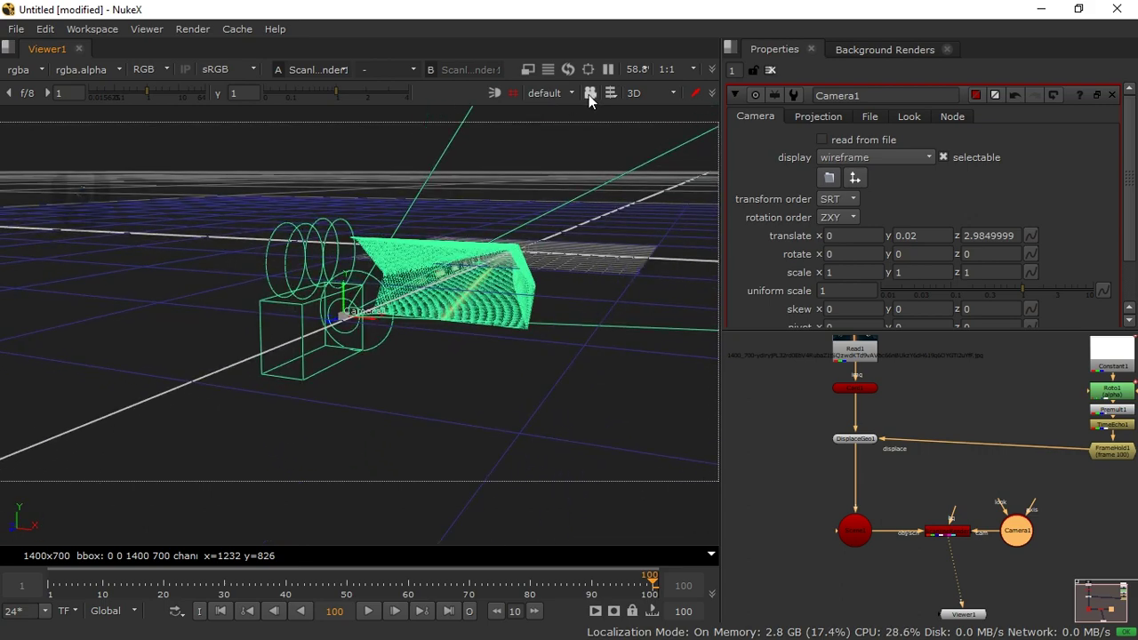
left_click(589, 93)
left_click(552, 93)
left_click(563, 126)
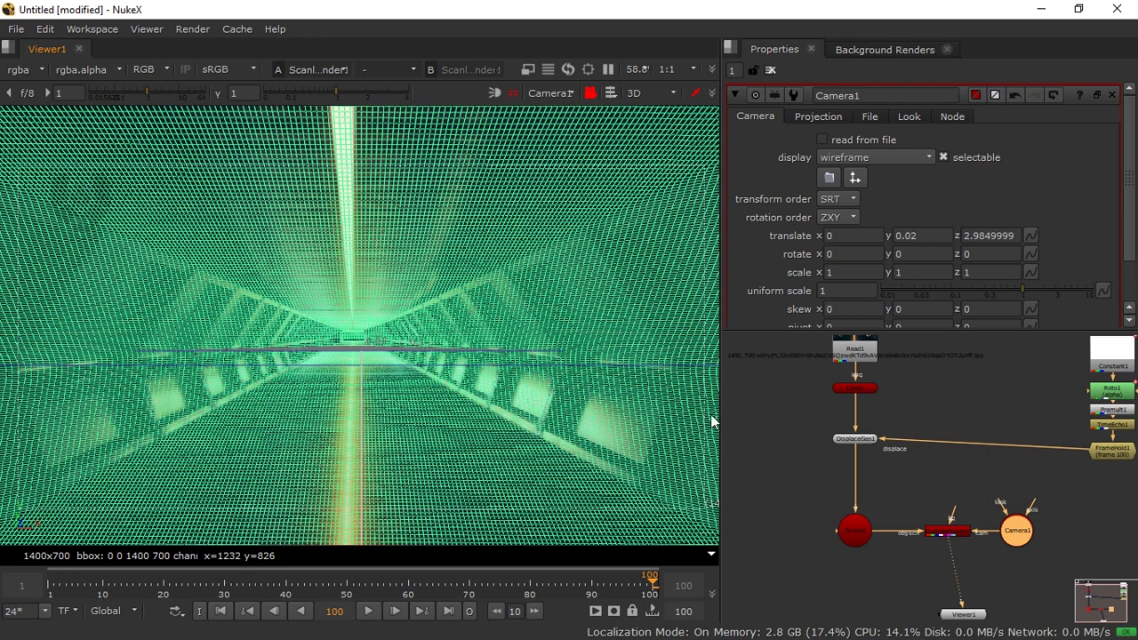
Step: Look through the properties of Card1, DisplaceGeo1 and Scene1, and close all open node properties to clear the overlay
left_click(790, 431)
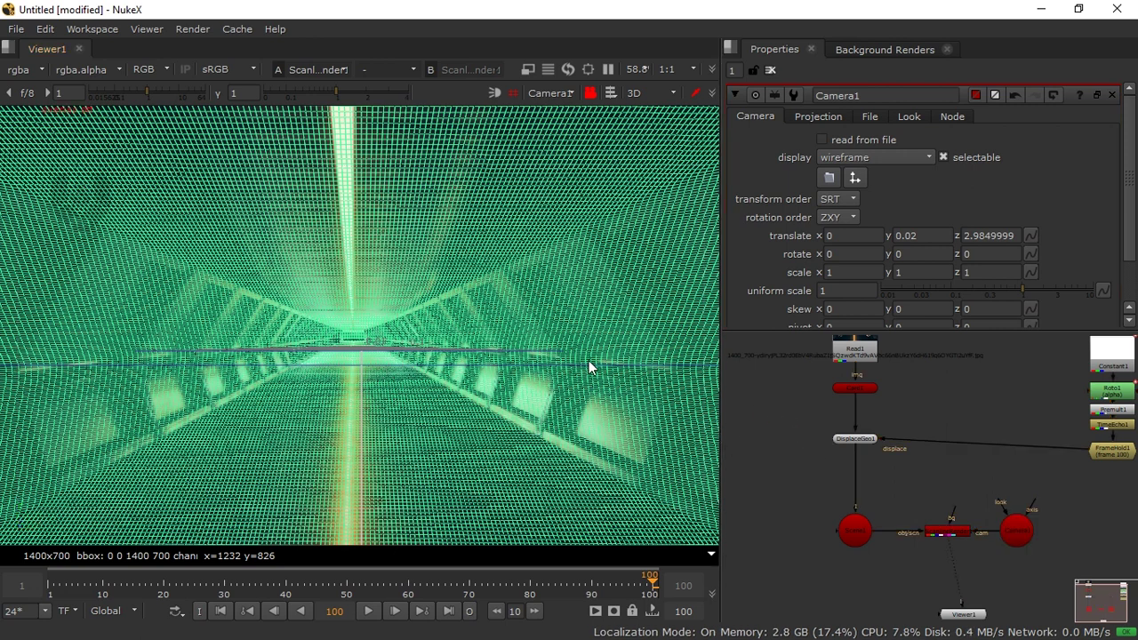
double_click(856, 388)
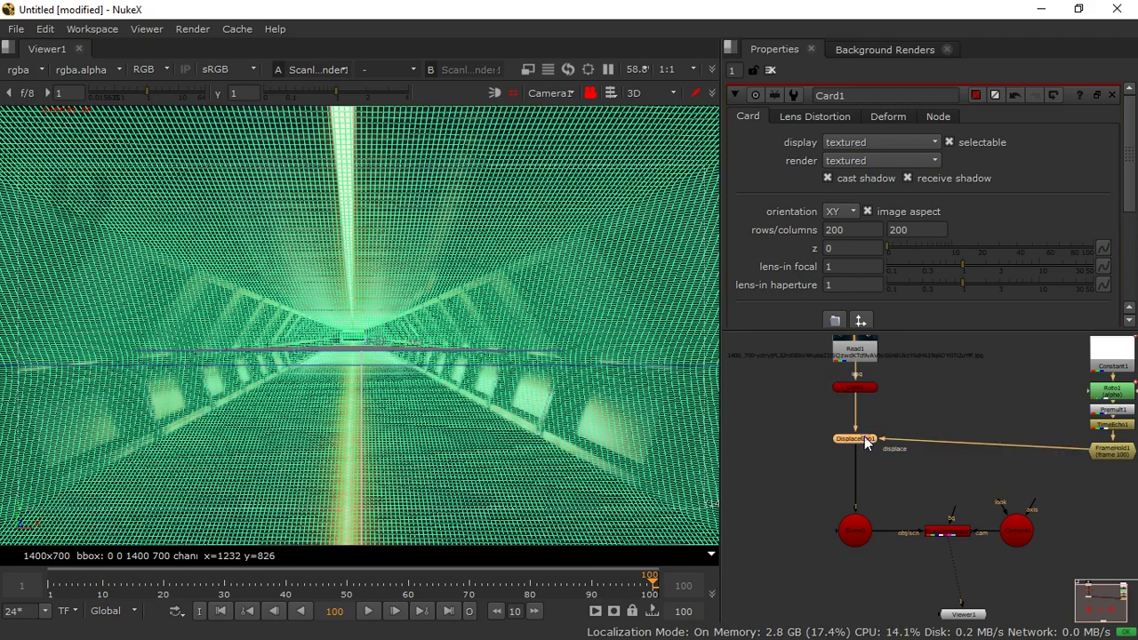
double_click(864, 436)
double_click(862, 533)
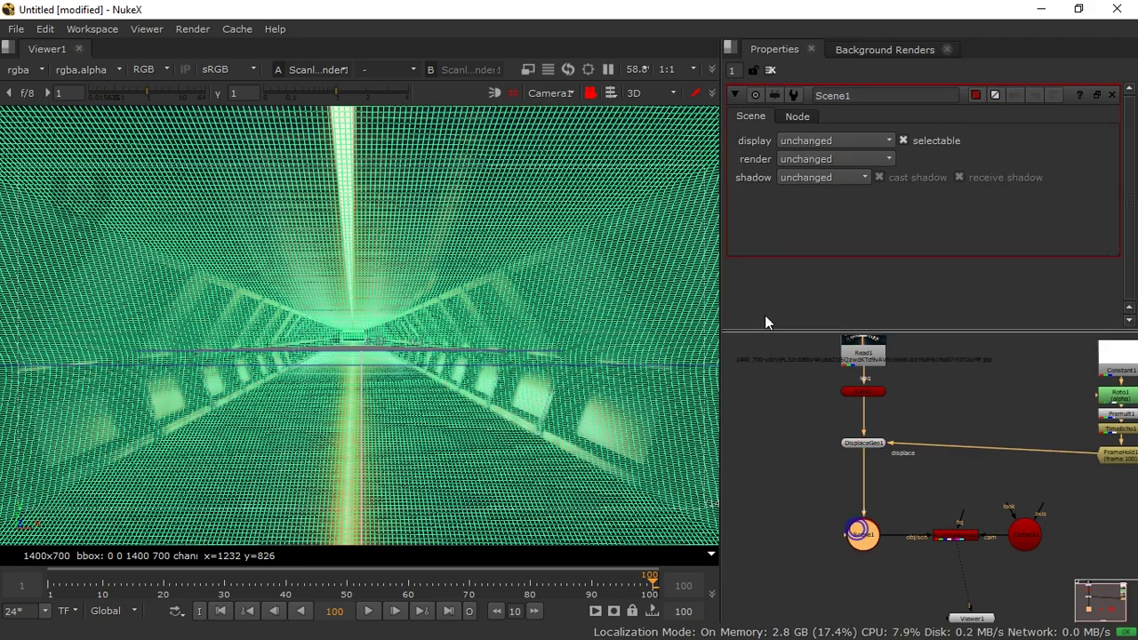
left_click(771, 72)
scroll(455, 397, "down", 4)
middle_click_drag(525, 435, 486, 411)
left_click(695, 411)
scroll(498, 396, "up", 4)
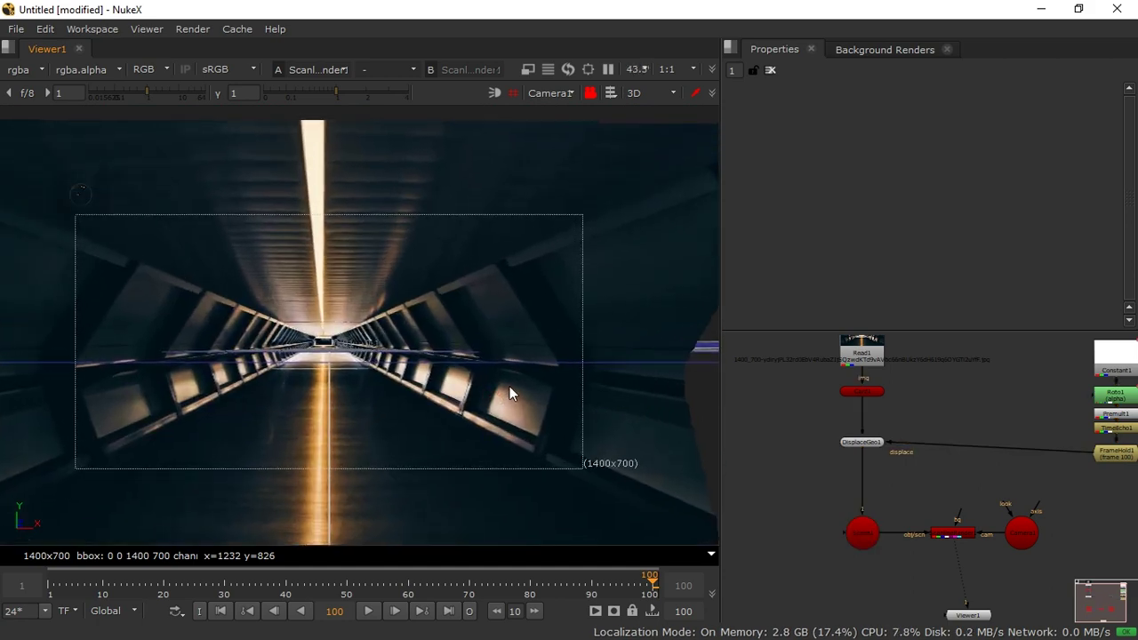
Step: Set Camera1's z translation to 3.04
double_click(1022, 533)
left_click_drag(984, 234, 1067, 218)
middle_click_drag(1057, 452, 877, 457)
left_click_drag(901, 492, 979, 383)
left_click(1016, 419)
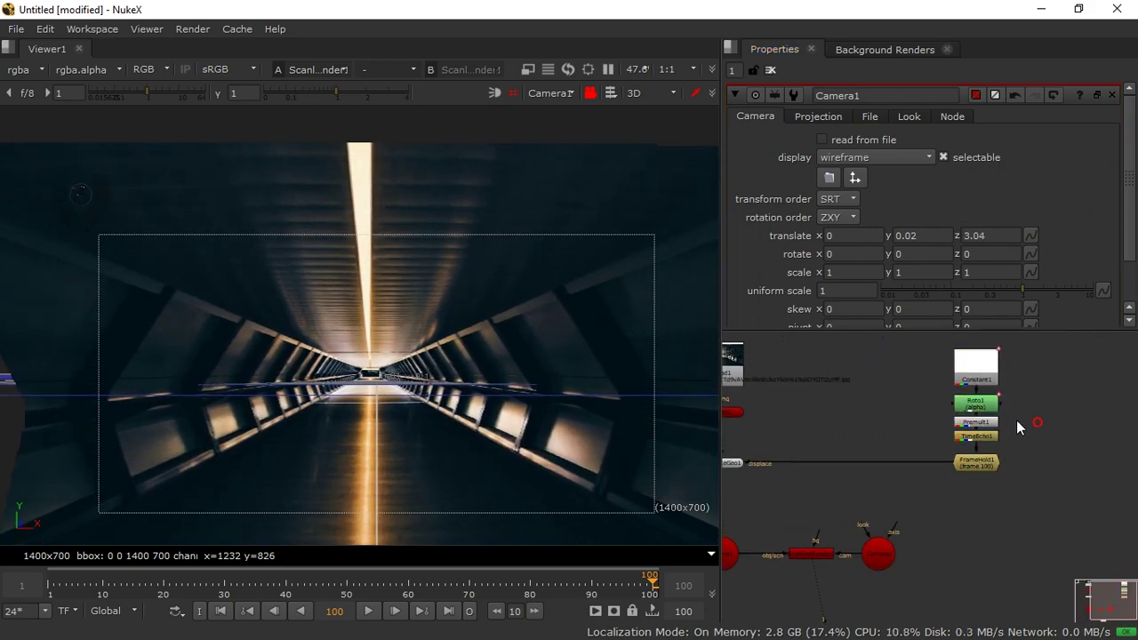
key("f")
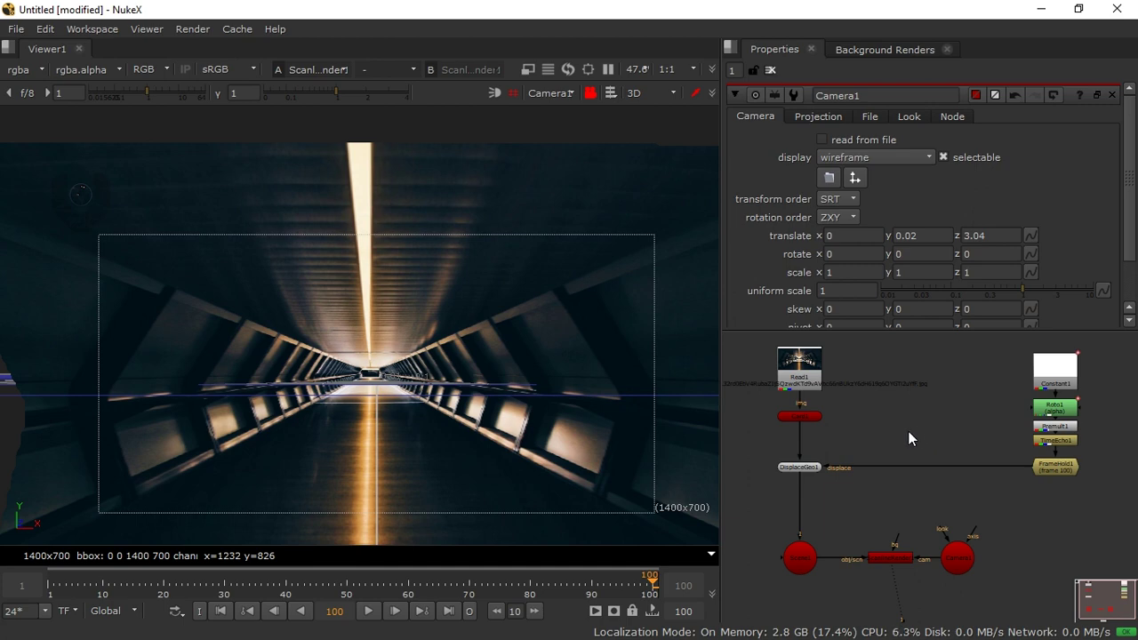
middle_click_drag(912, 447, 987, 439)
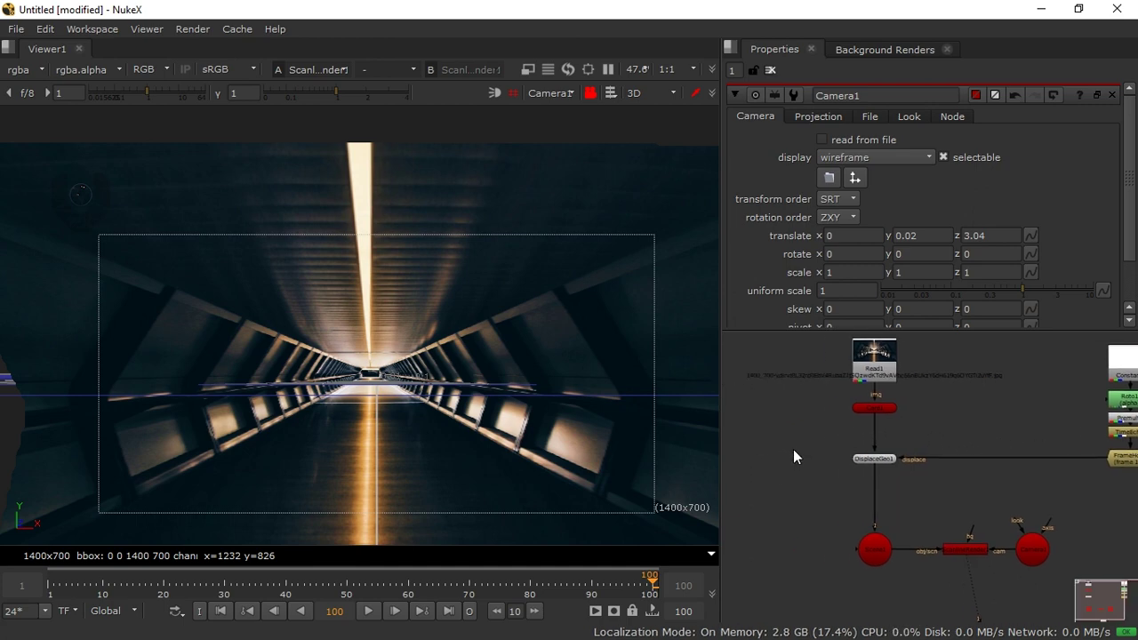
Step: Hide the viewer grid, add a Constant node beside the Read1 branch, and set its color to 1
left_click(515, 89)
middle_click_drag(770, 426, 817, 431)
key("Tab")
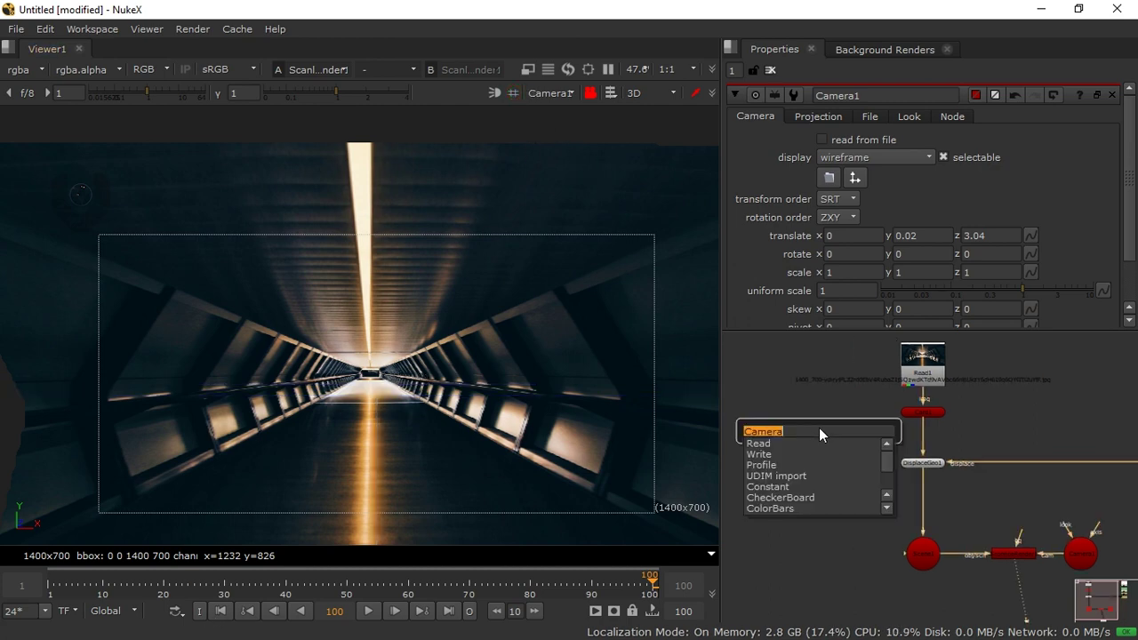
type("con")
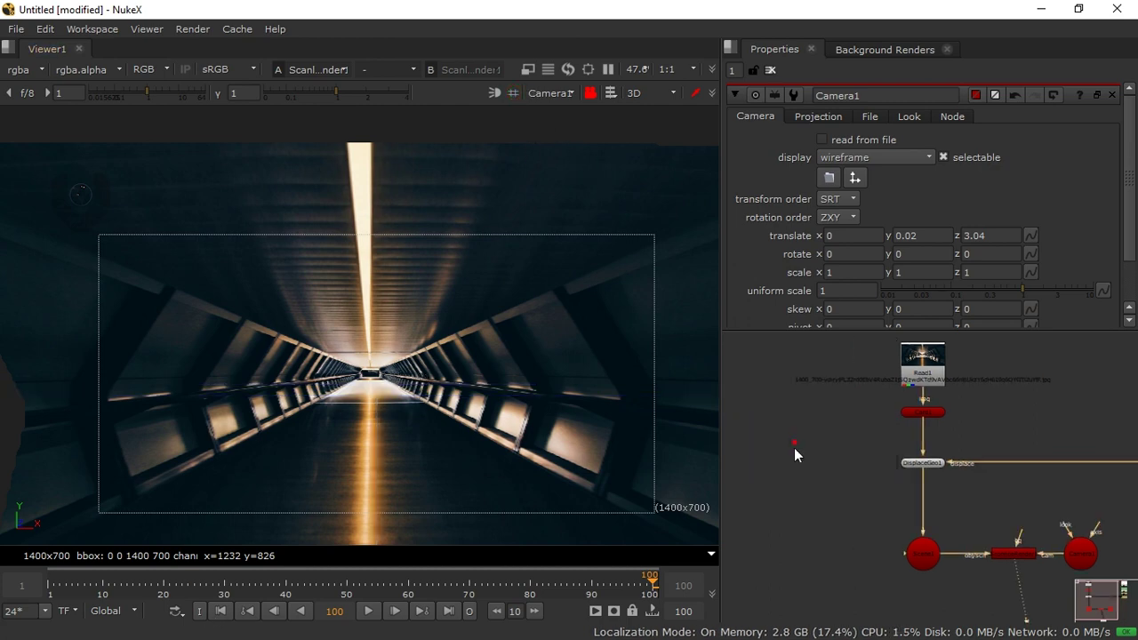
left_click(793, 446)
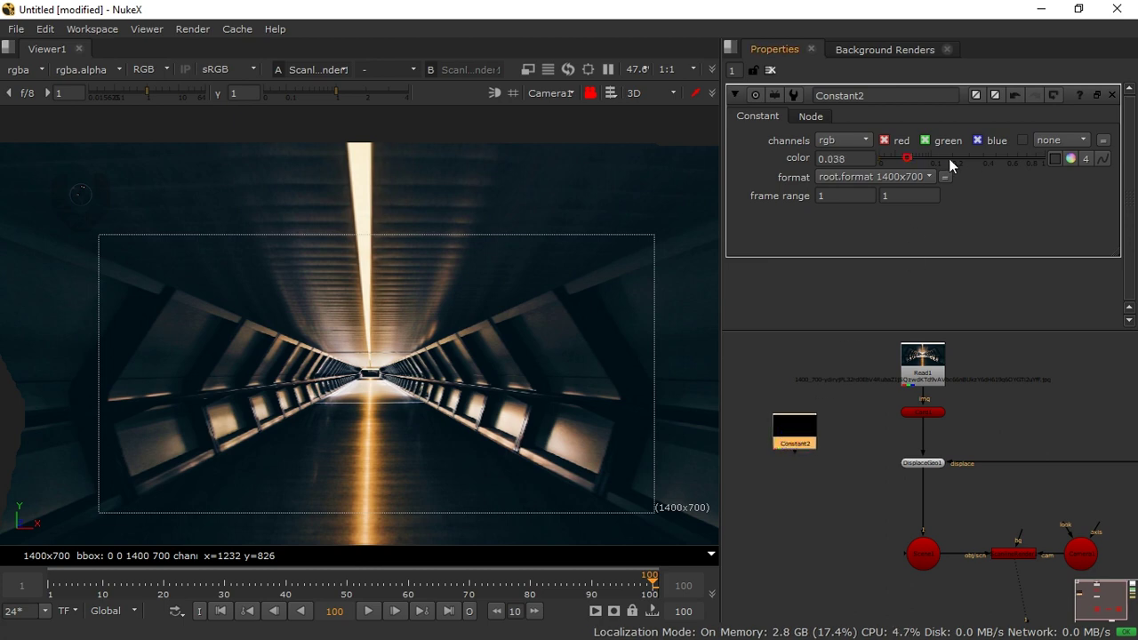
left_click_drag(922, 157, 1039, 175)
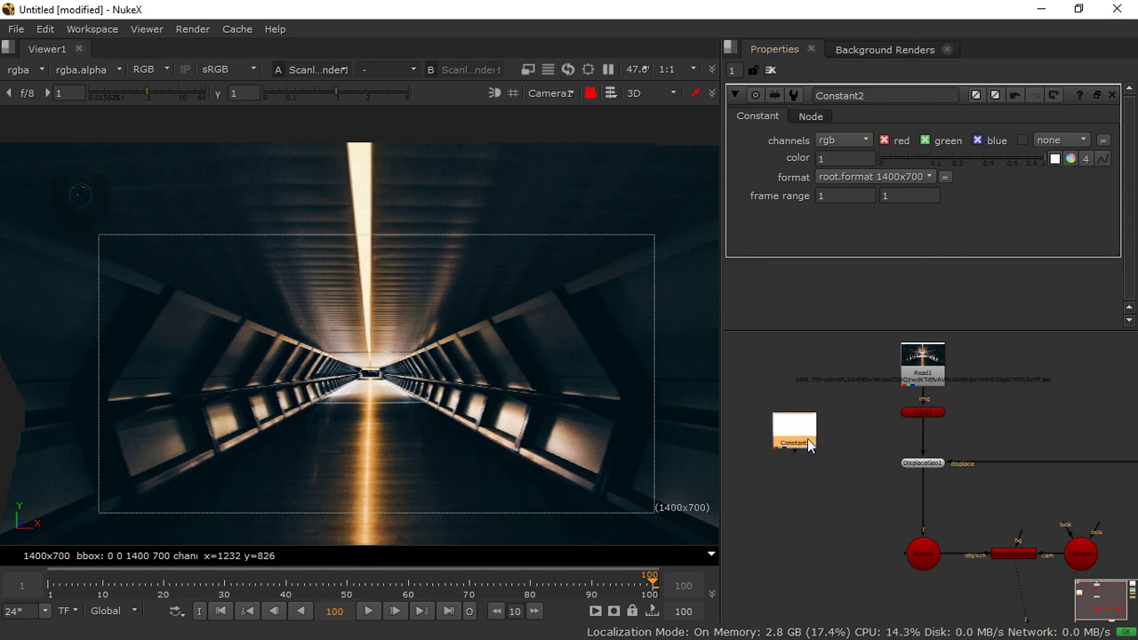
Step: Add a Roto node below Constant2, view it, and draw a small circle near the frame's center with the Ellipse tool
key("o")
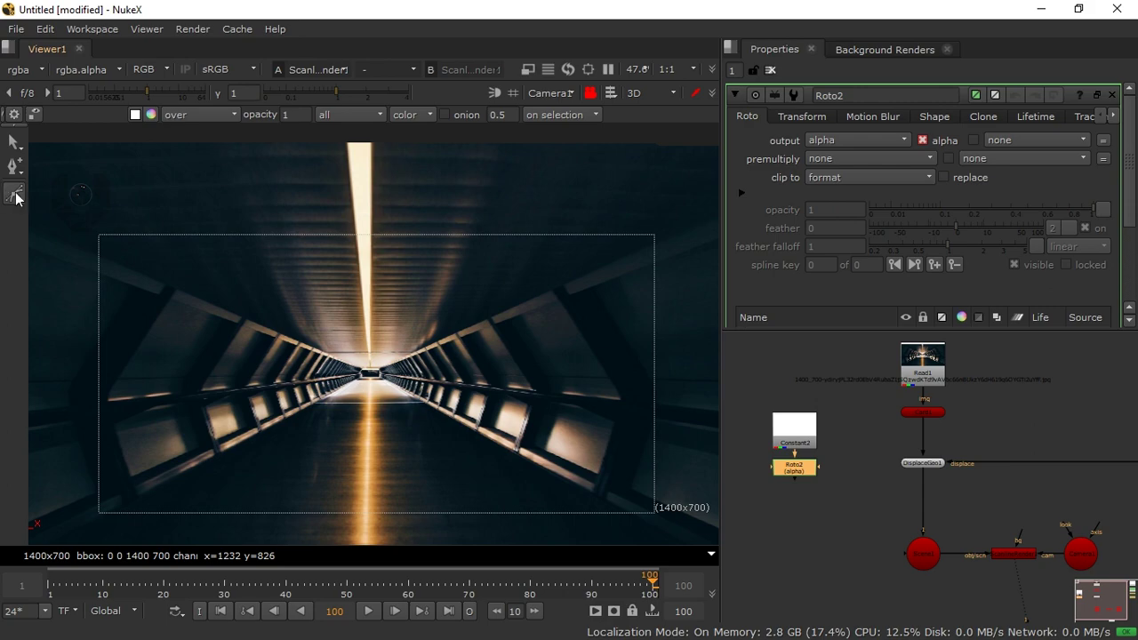
right_click(8, 197)
left_click(62, 244)
left_click_drag(350, 350, 391, 392)
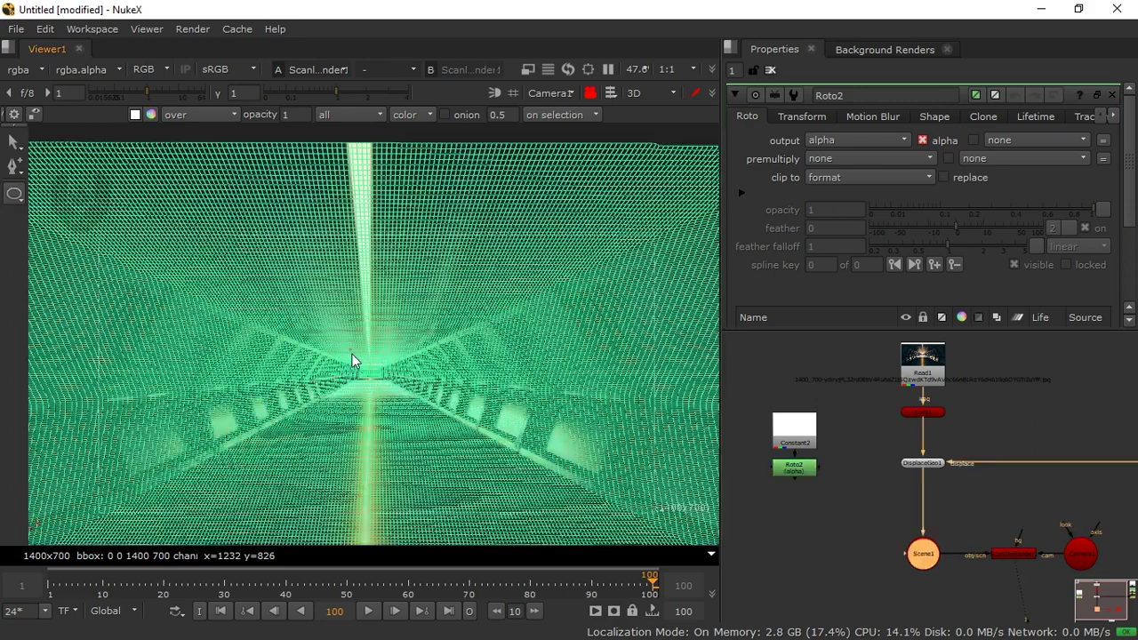
left_click(803, 469)
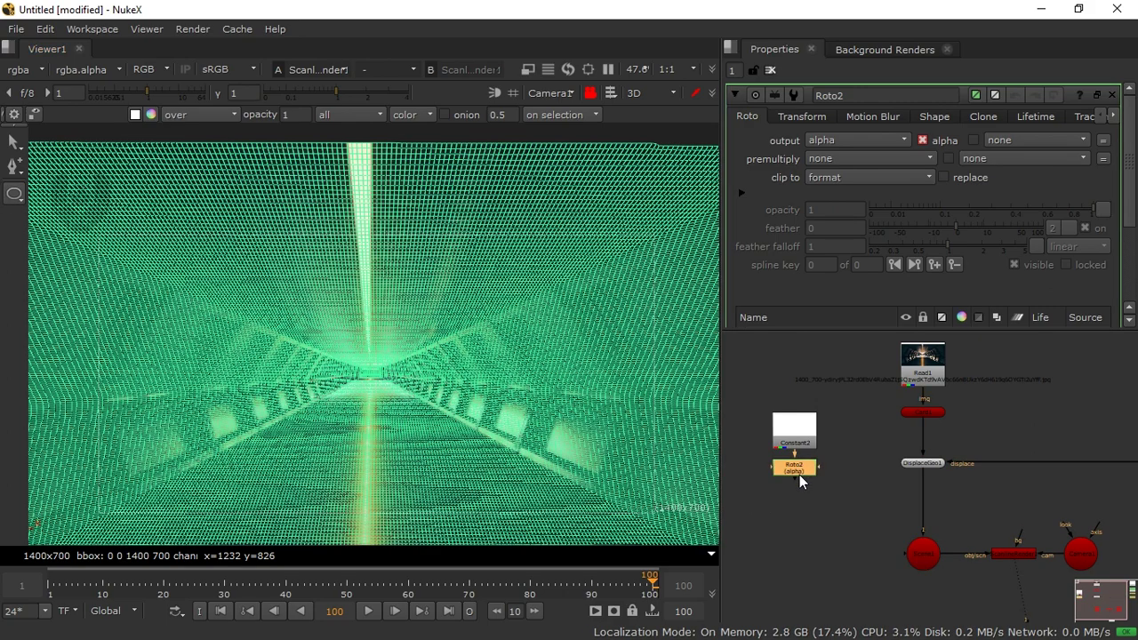
key("1")
left_click_drag(361, 320, 436, 399)
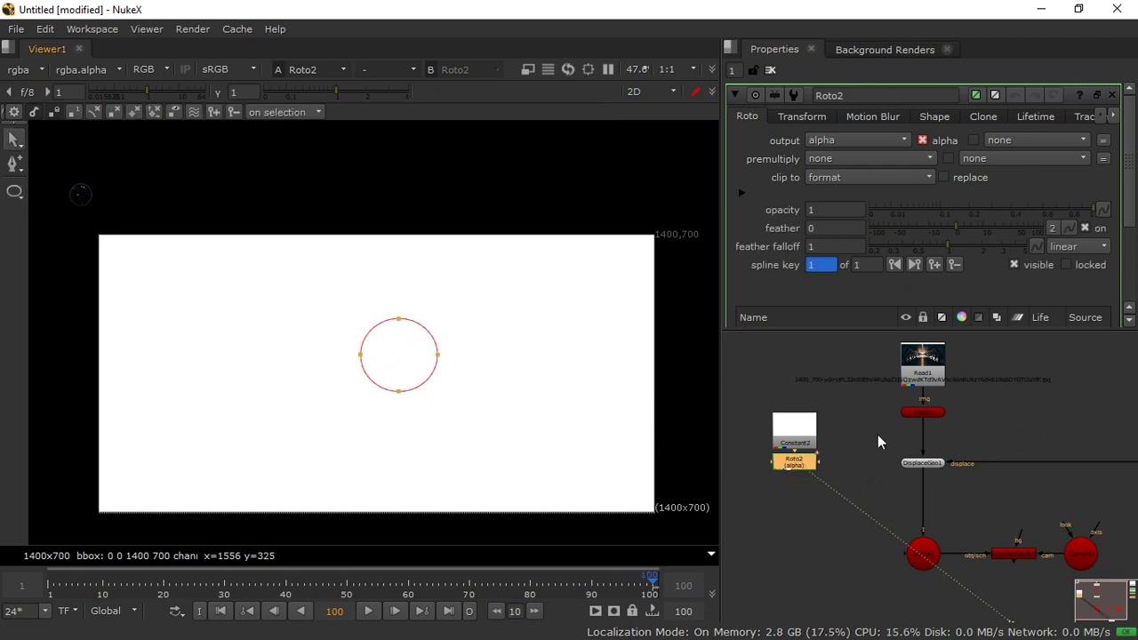
Step: Add a Premult node below Roto2, and move the Constant2, Roto2 and Premult2 nodes together to free space below them
key("Tab")
type("prem")
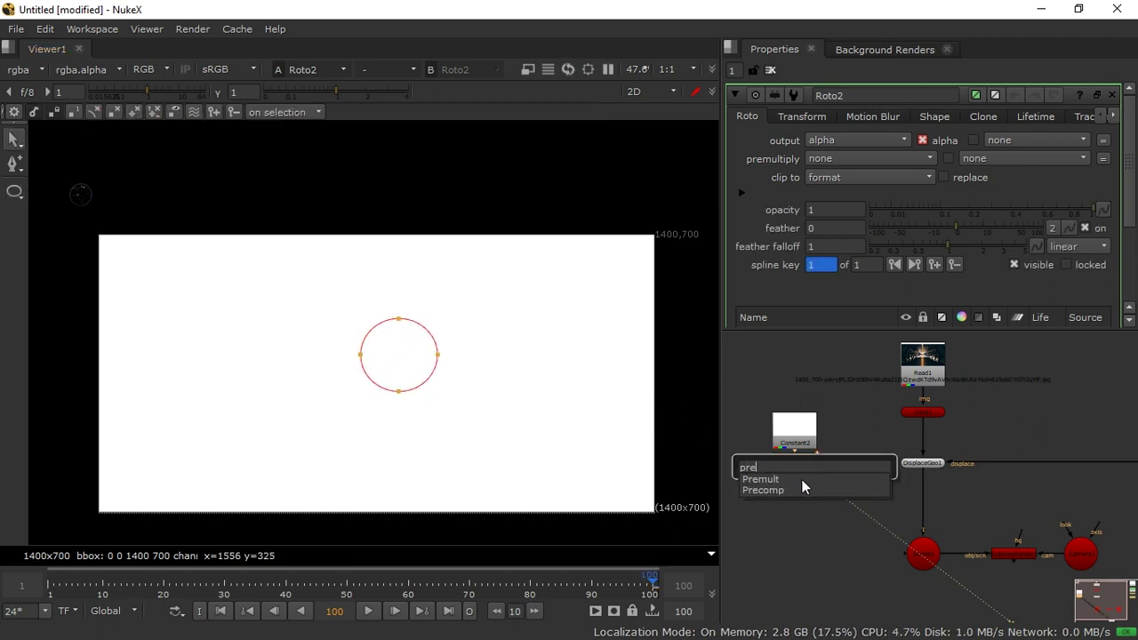
key("Return")
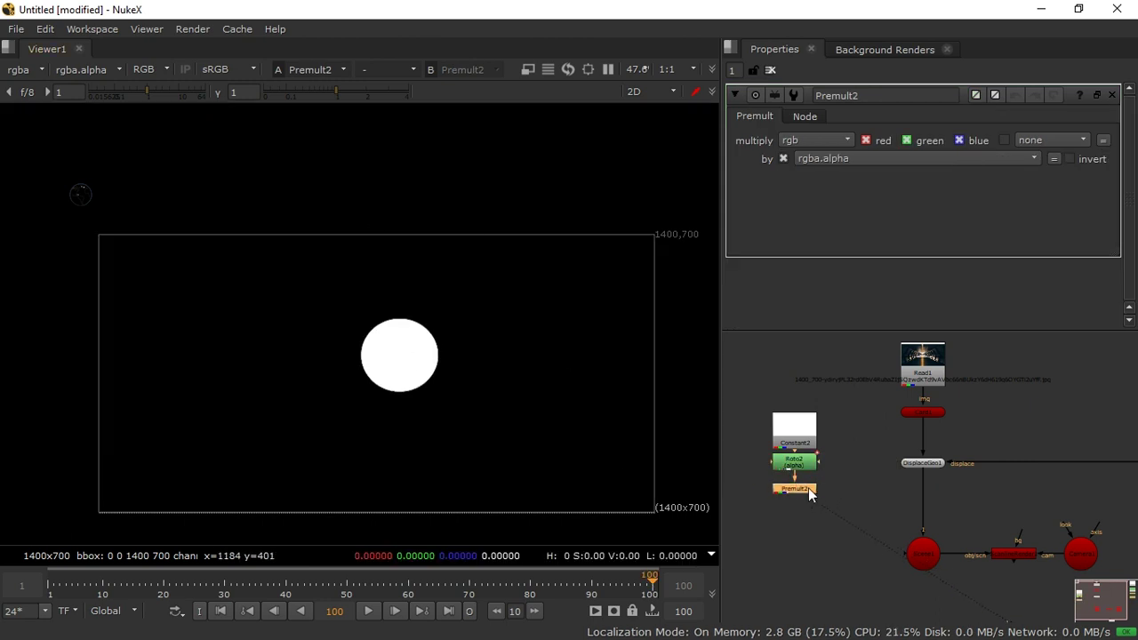
left_click_drag(757, 369, 832, 523)
left_click_drag(789, 448, 769, 394)
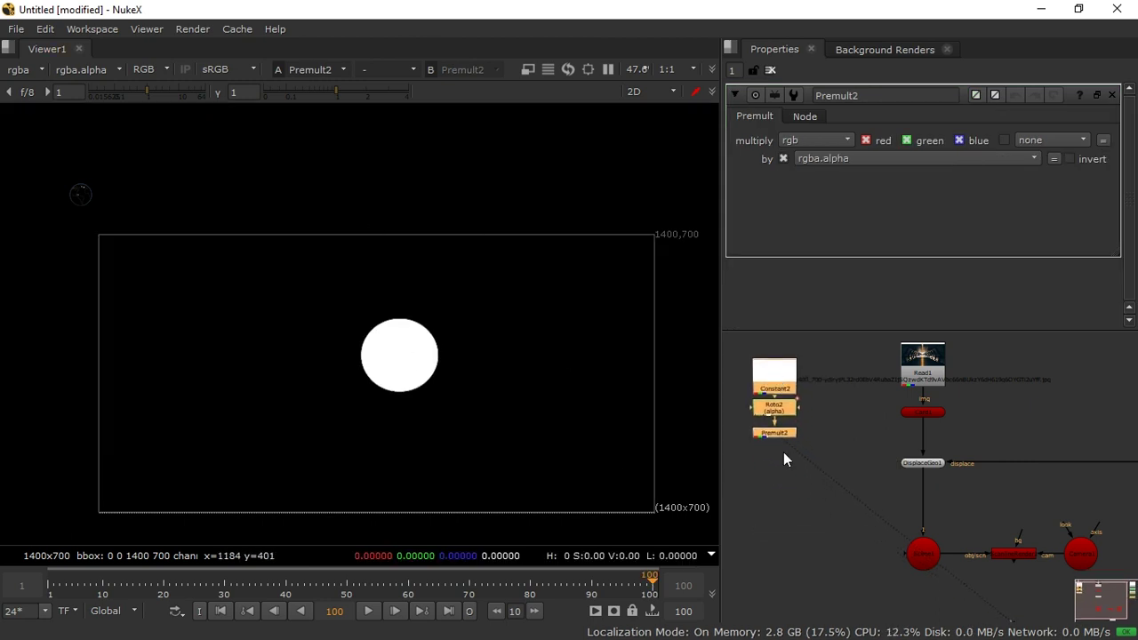
Step: Add a Card node, connect its img input to Premult2, and align it below that node
left_click(780, 486)
key("Tab")
type("card")
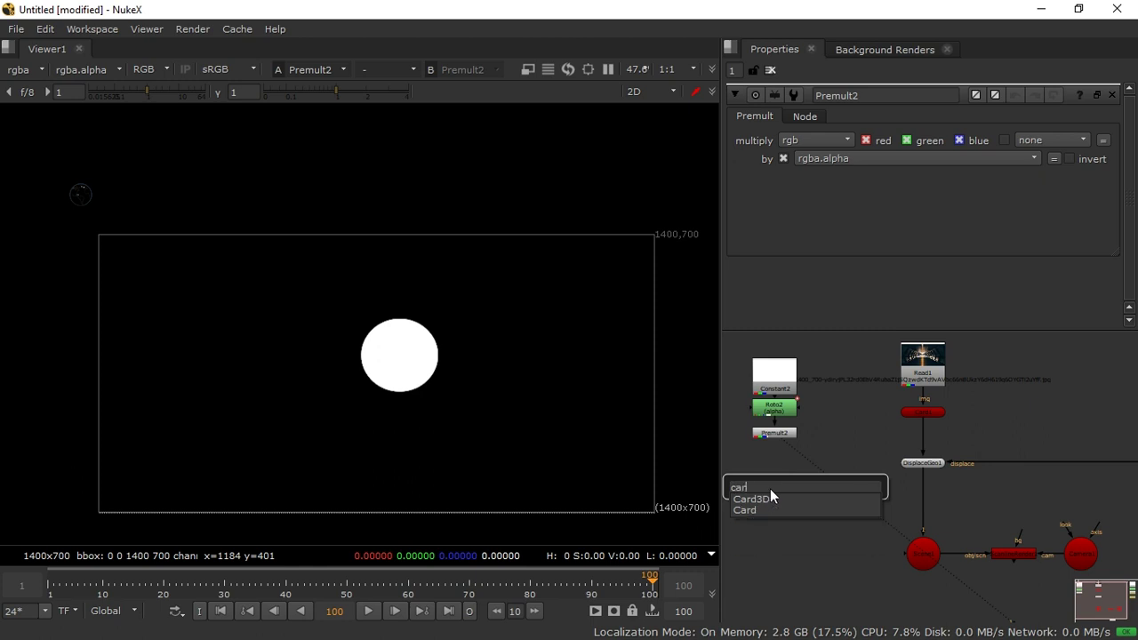
left_click(754, 510)
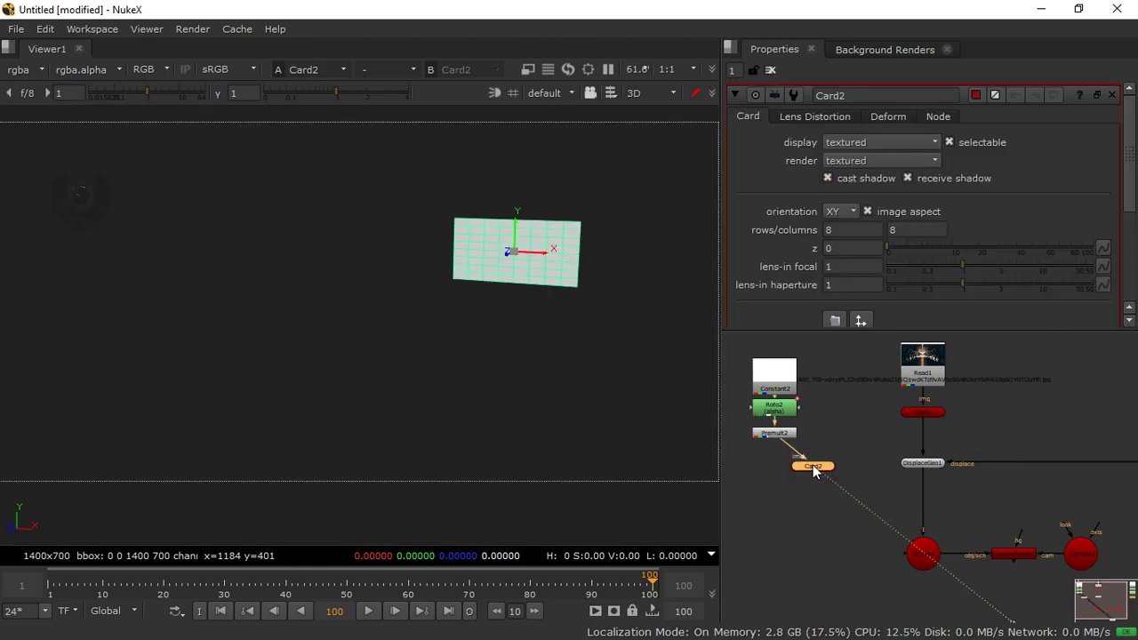
left_click_drag(789, 463, 786, 463)
Step: Connect Card2 to a free input of Scene1
scroll(629, 208, "up", 3)
left_click_drag(608, 268, 711, 356, "ctrl")
left_click(788, 469)
left_click_drag(776, 469, 915, 549)
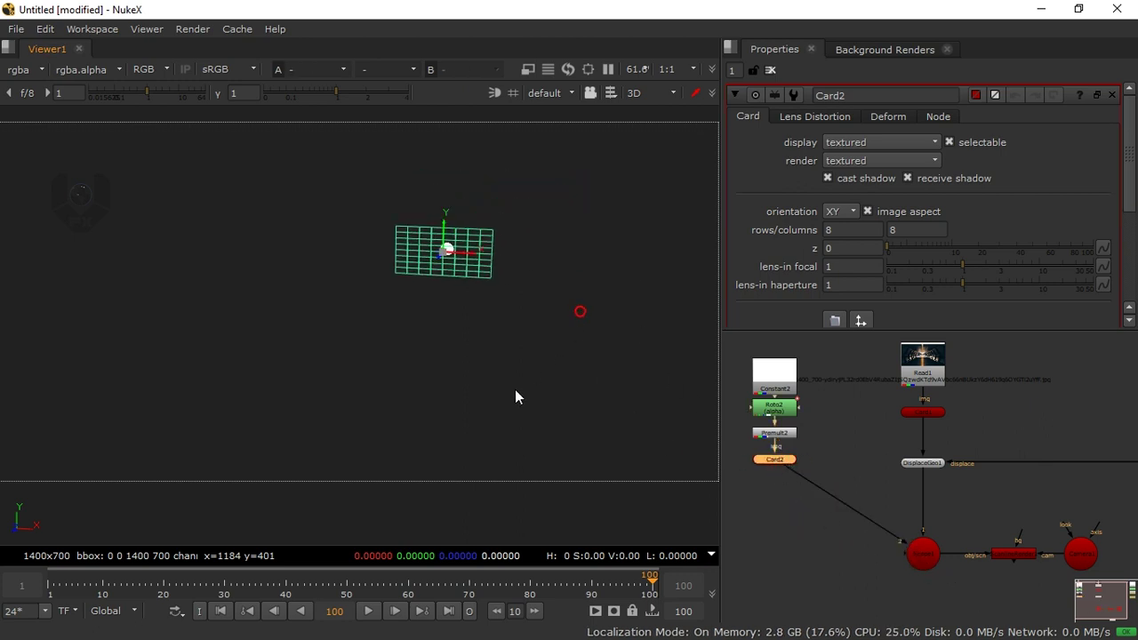
Step: Show the 3D viewer's grid and view the ScanlineRender node's output, framing the camera and corridor geometry
left_click(513, 93)
left_click_drag(468, 368, 480, 375, "ctrl")
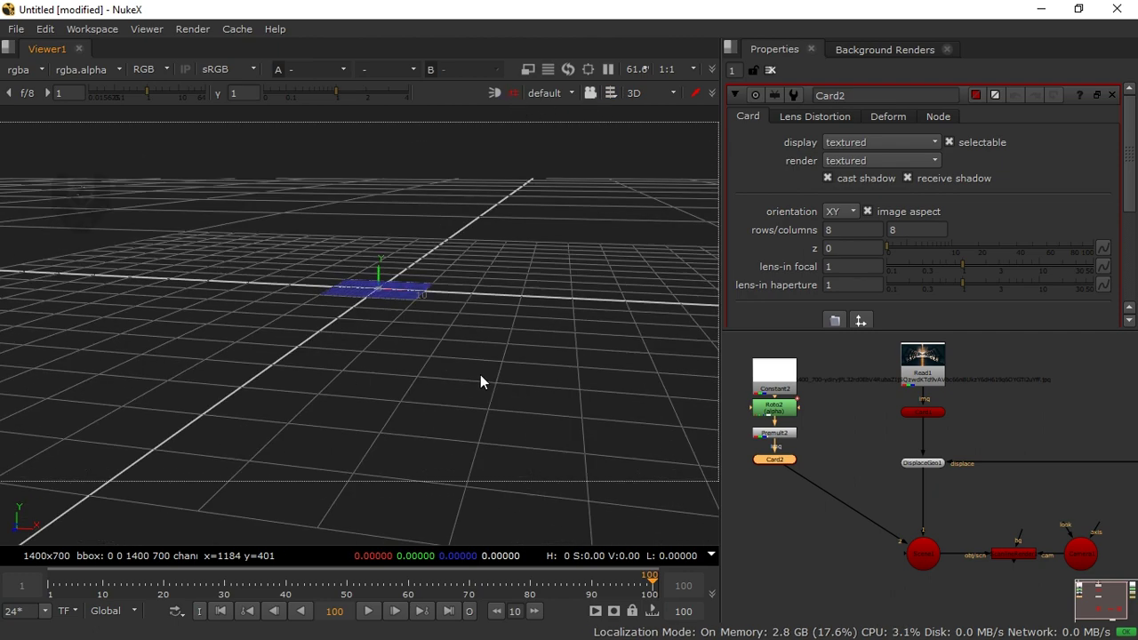
middle_click_drag(971, 562, 911, 485)
left_click(963, 480)
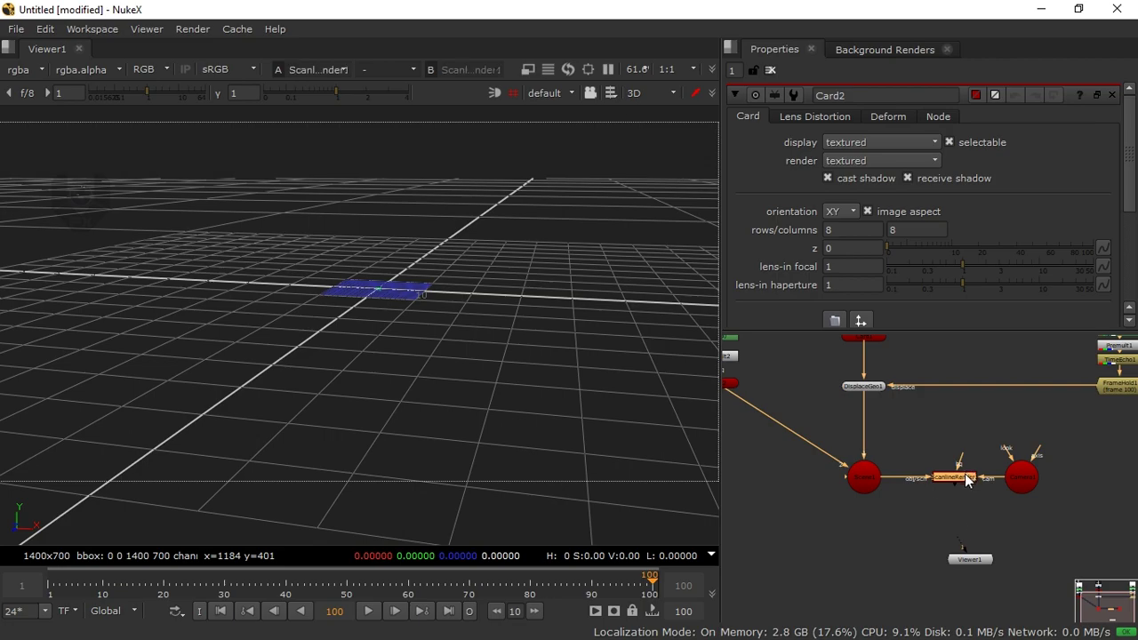
key("1")
middle_click_drag(438, 267, 444, 339)
scroll(443, 340, "up", 5)
middle_click_drag(425, 298, 551, 364, "alt")
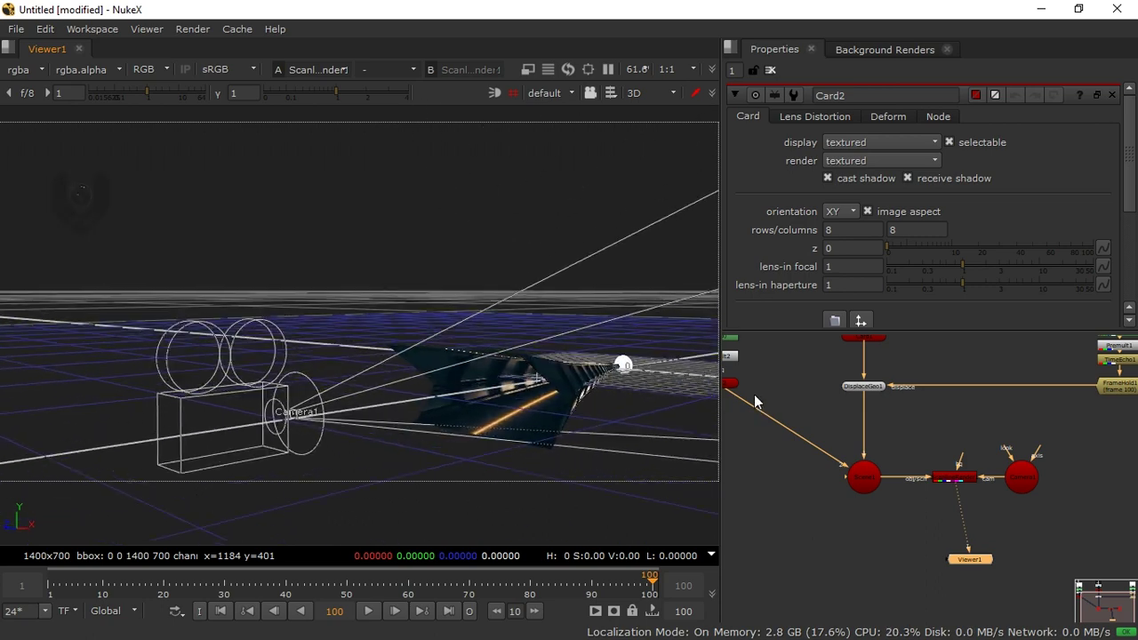
Step: Move Card2 toward the camera to about 1.305 in z translation and set its uniform scale to 0.42
middle_click_drag(658, 363, 631, 369)
middle_click_drag(733, 408, 830, 427)
left_click(826, 403)
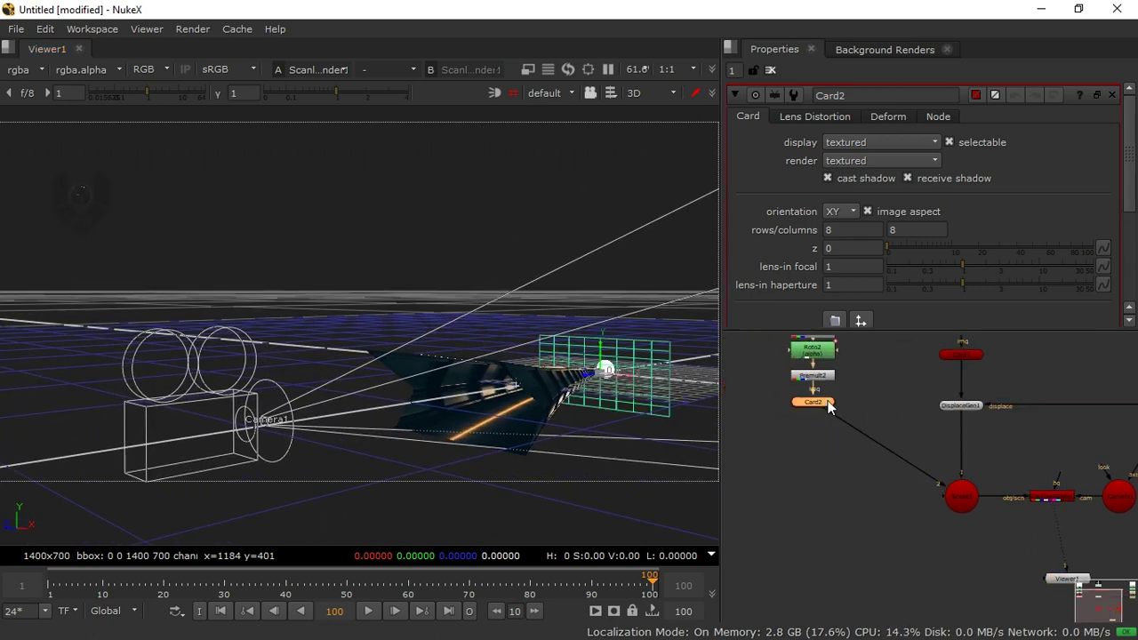
left_click_drag(584, 380, 666, 382)
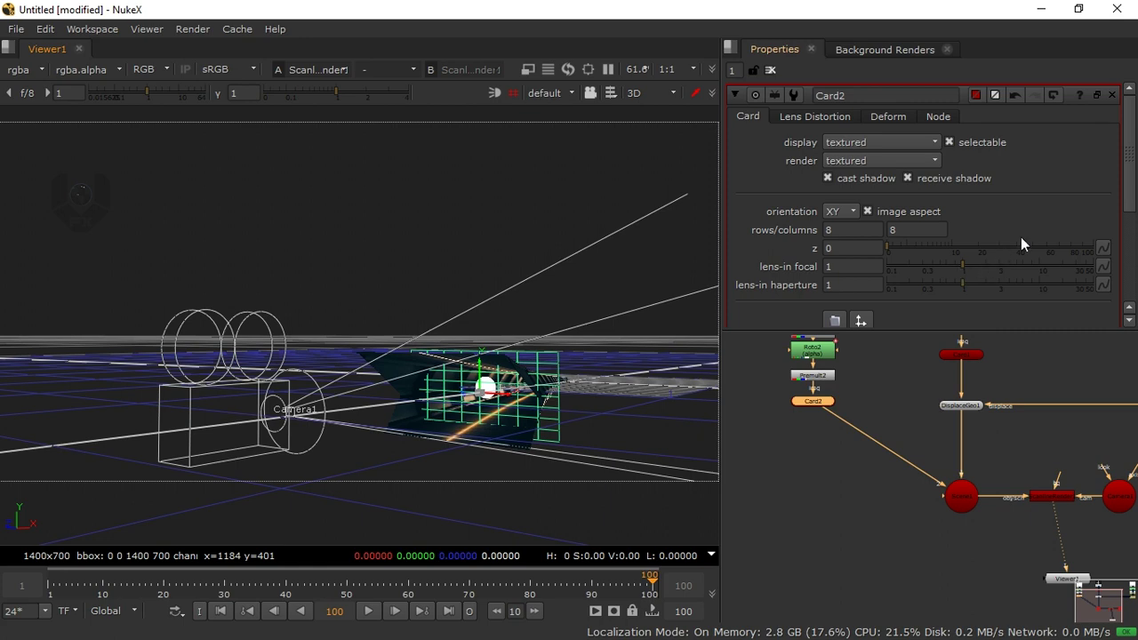
left_click_drag(1132, 199, 1130, 277)
left_click_drag(1017, 279, 998, 278)
left_click(579, 503)
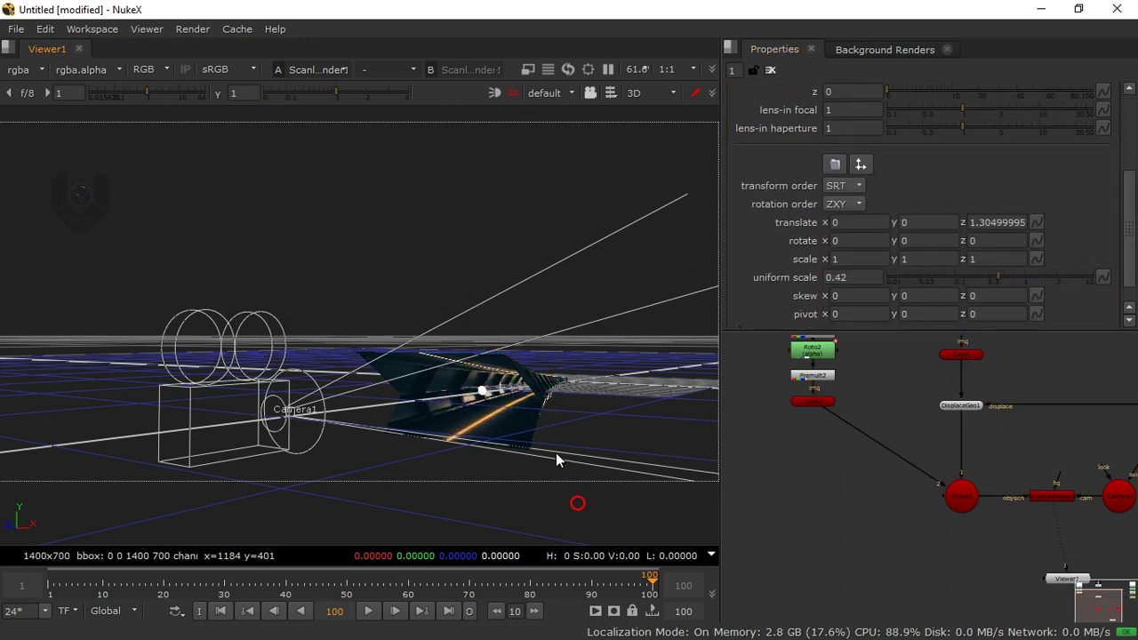
left_click_drag(556, 453, 556, 412, "ctrl")
scroll(556, 412, "up", 3)
middle_click_drag(600, 453, 568, 420)
scroll(568, 420, "up", 2)
left_click(568, 419)
left_click(693, 420)
left_click(811, 401)
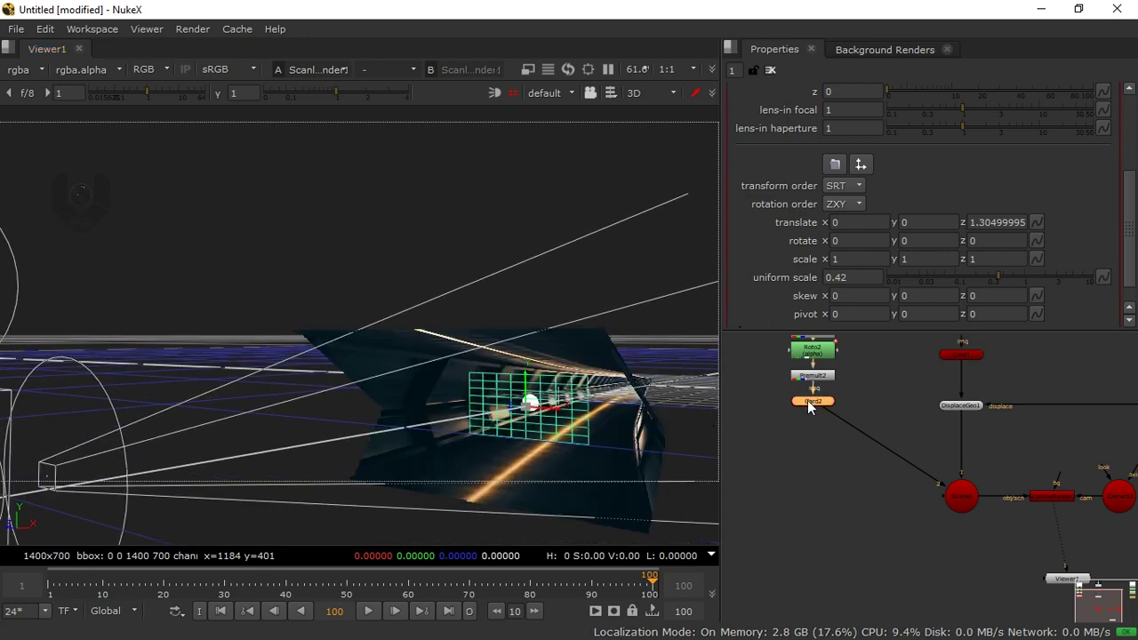
key("g")
left_click_drag(810, 401, 811, 457)
key("Delete")
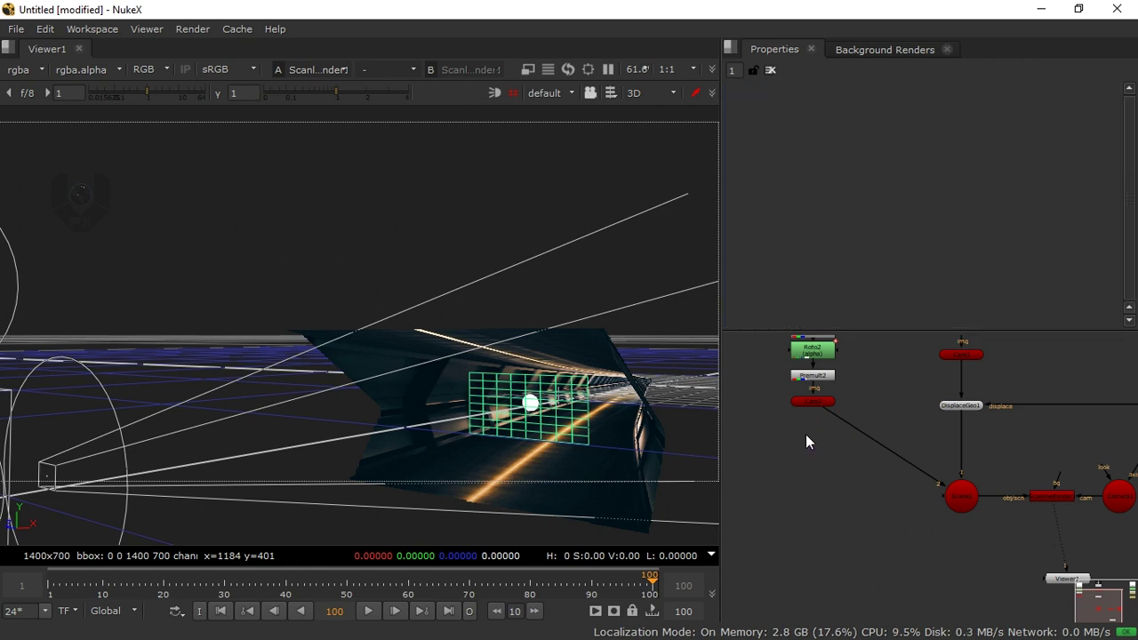
Step: Add a Glow node, insert it between Premult2 and Card2, and tidy the node column
key("Tab")
type("glow")
key("Return")
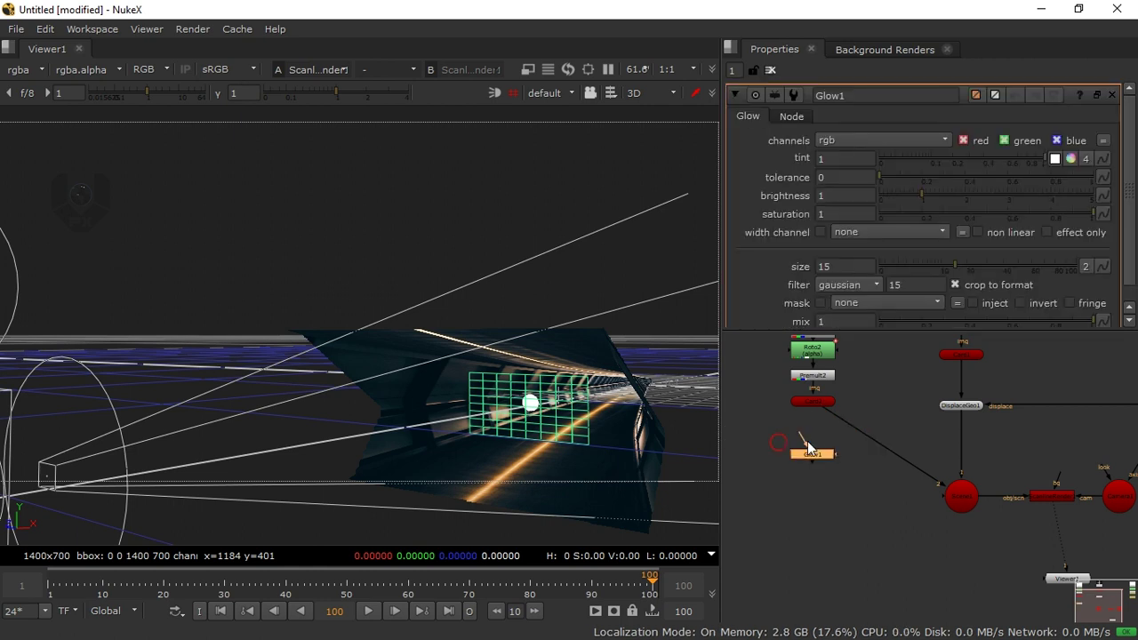
left_click_drag(808, 455, 776, 422)
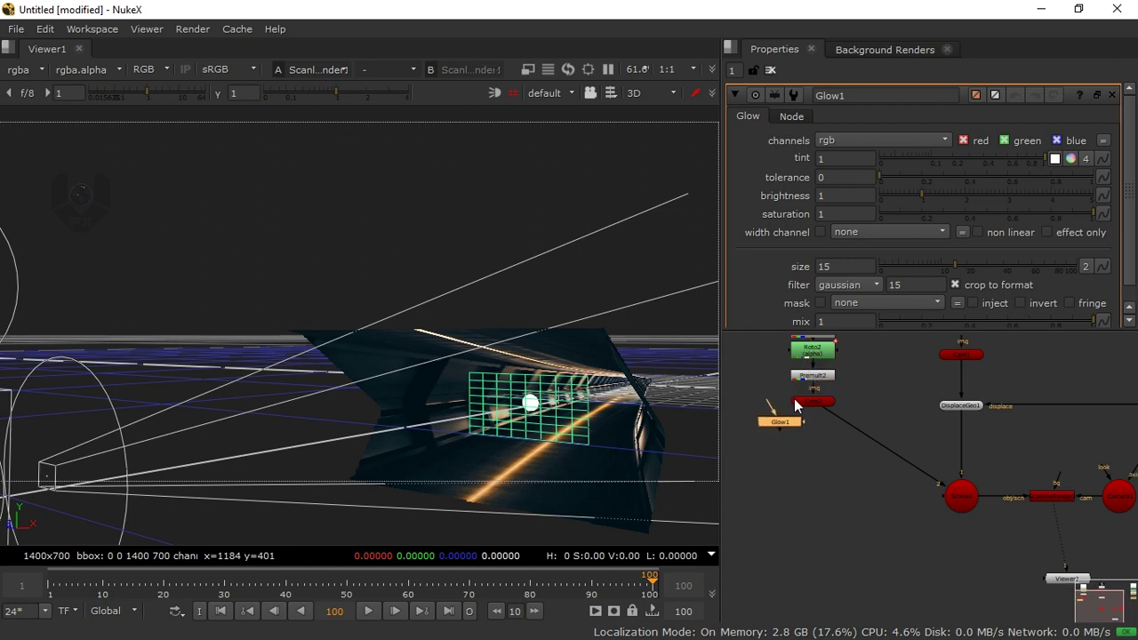
middle_click_drag(791, 406, 777, 480)
left_click_drag(807, 388, 807, 360)
left_click_drag(805, 424, 803, 397)
mouse_move(796, 446)
left_mouse_down()
mouse_move(796, 421)
mouse_move(805, 446)
left_mouse_up()
Step: Set the Glow1 tolerance to 0.15 while checking the circle up close in the corridor
scroll(624, 400, "up", 3)
left_click_drag(624, 400, 369, 277, "ctrl")
scroll(631, 440, "down", 5)
scroll(407, 316, "up", 6)
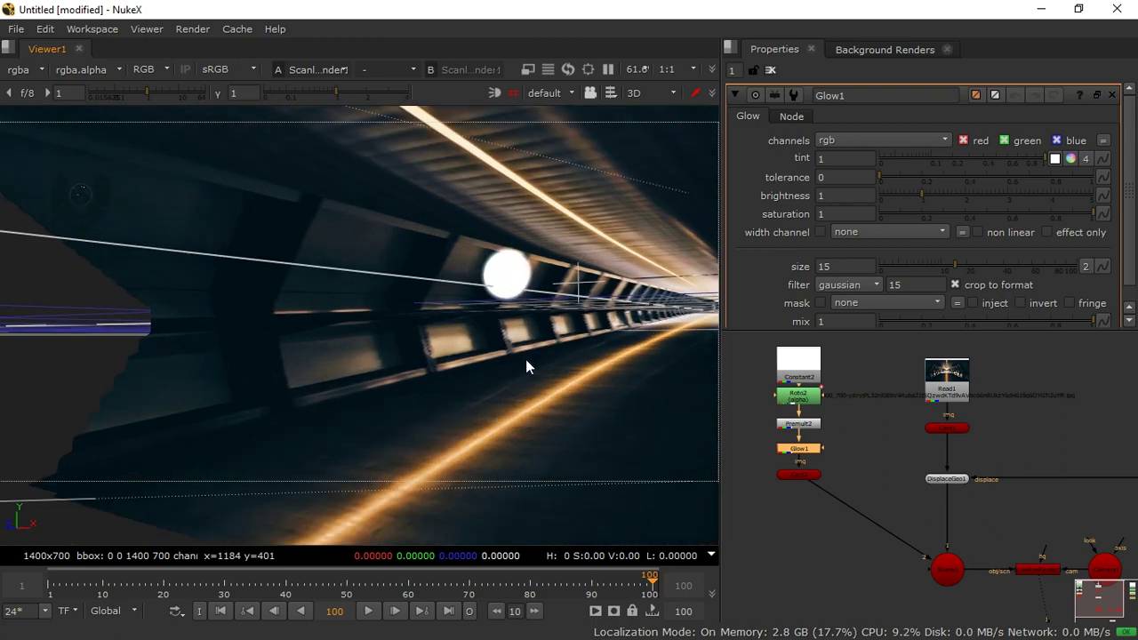
left_click_drag(887, 177, 913, 177)
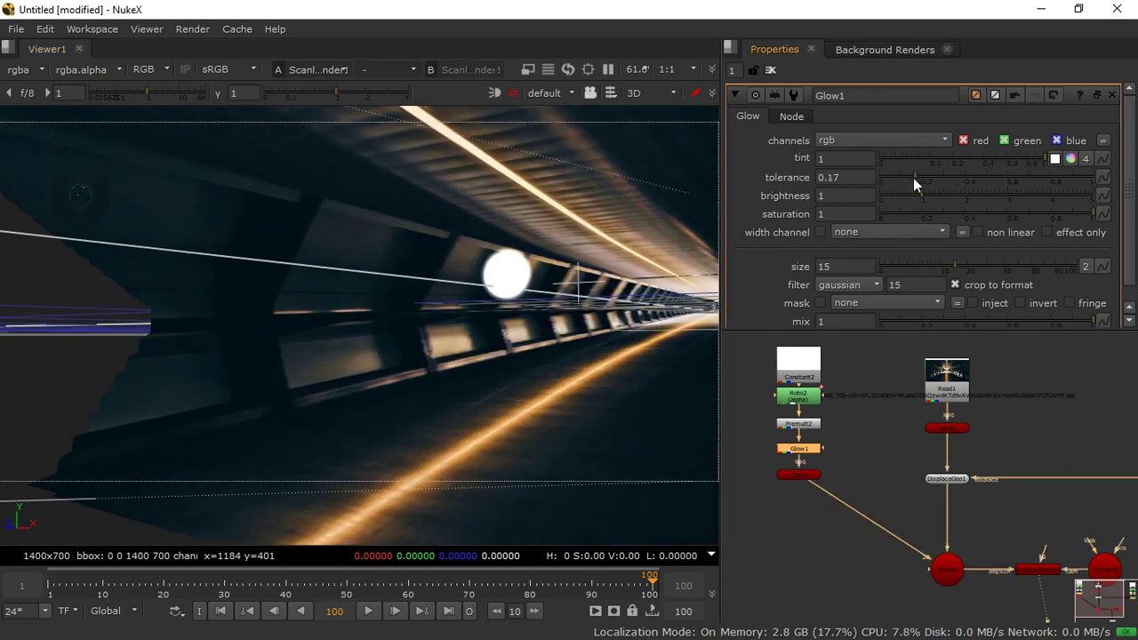
Step: Look through Camera1 with the viewer locked to it, open the camera's properties, and hide the 3D grid
middle_click_drag(1029, 568, 962, 447)
left_click(1034, 449)
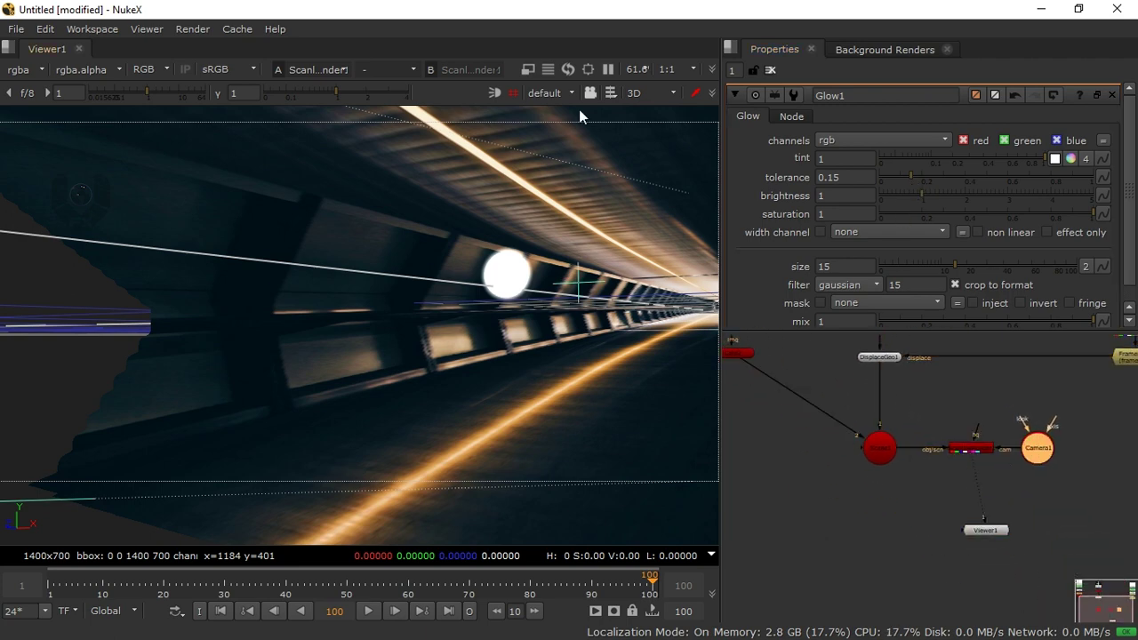
left_click(591, 92)
left_click(555, 95)
left_click(569, 122)
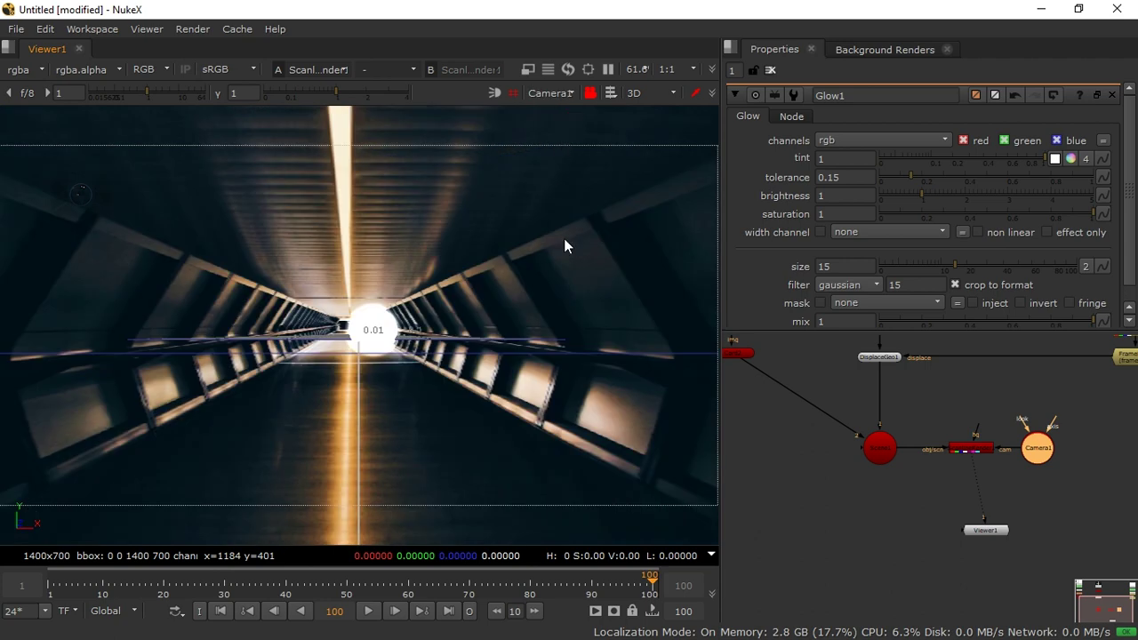
double_click(1040, 449)
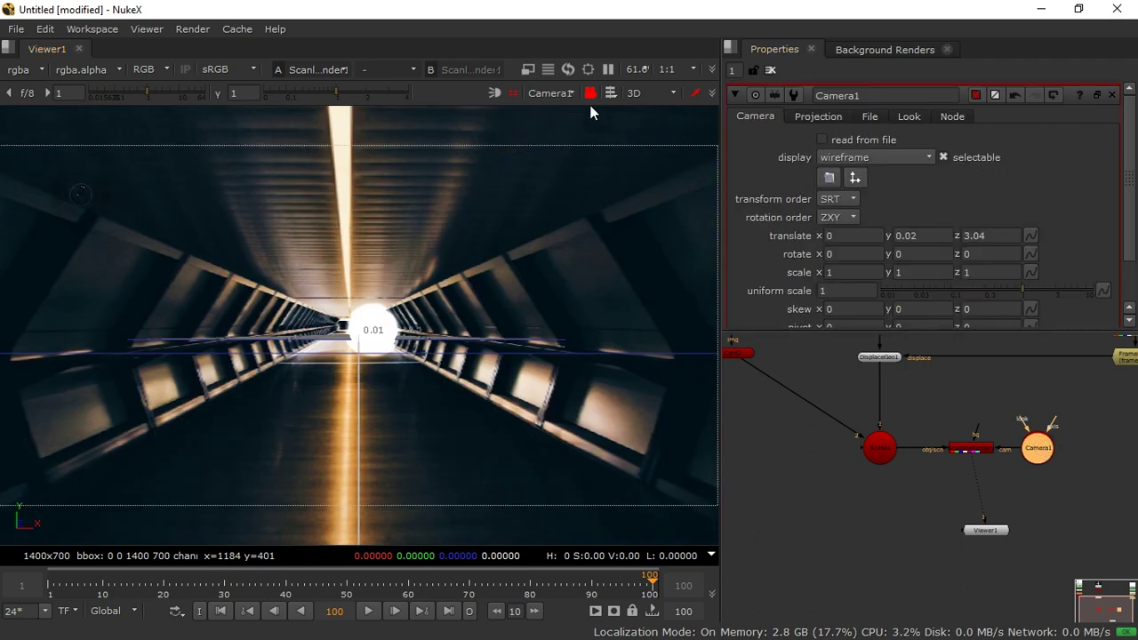
left_click(512, 92)
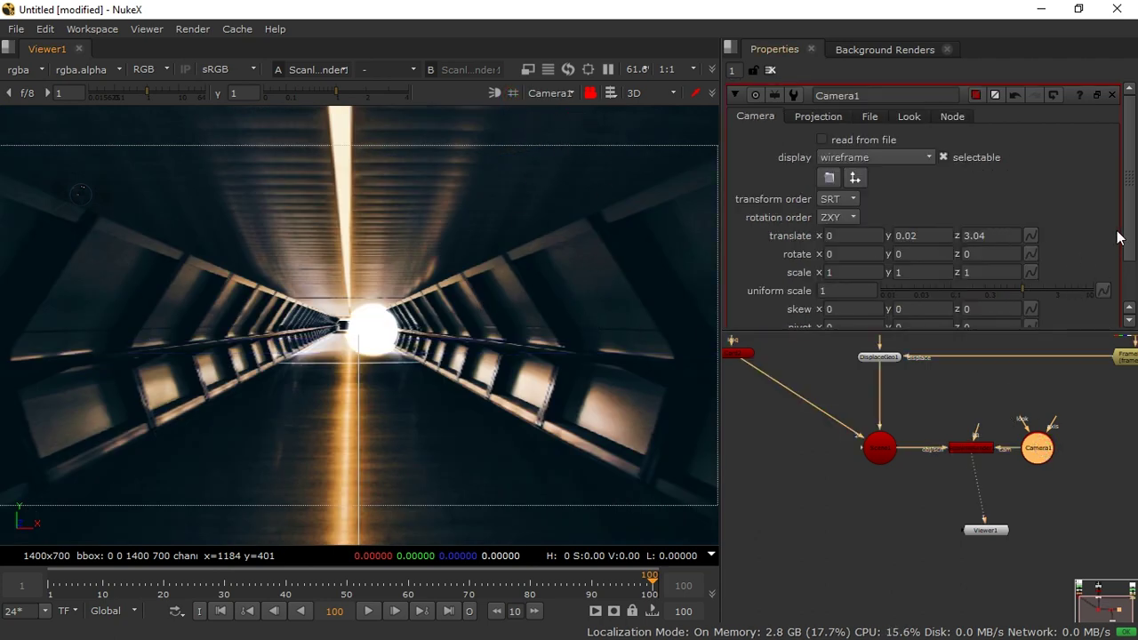
Step: Move Camera1 forward into the corridor by setting its z translation to 2.45
left_click_drag(1124, 224, 1129, 301)
left_click_drag(981, 178, 766, 213)
key("ctrl+z")
left_click_drag(843, 195, 875, 192)
scroll(486, 349, "down", 3)
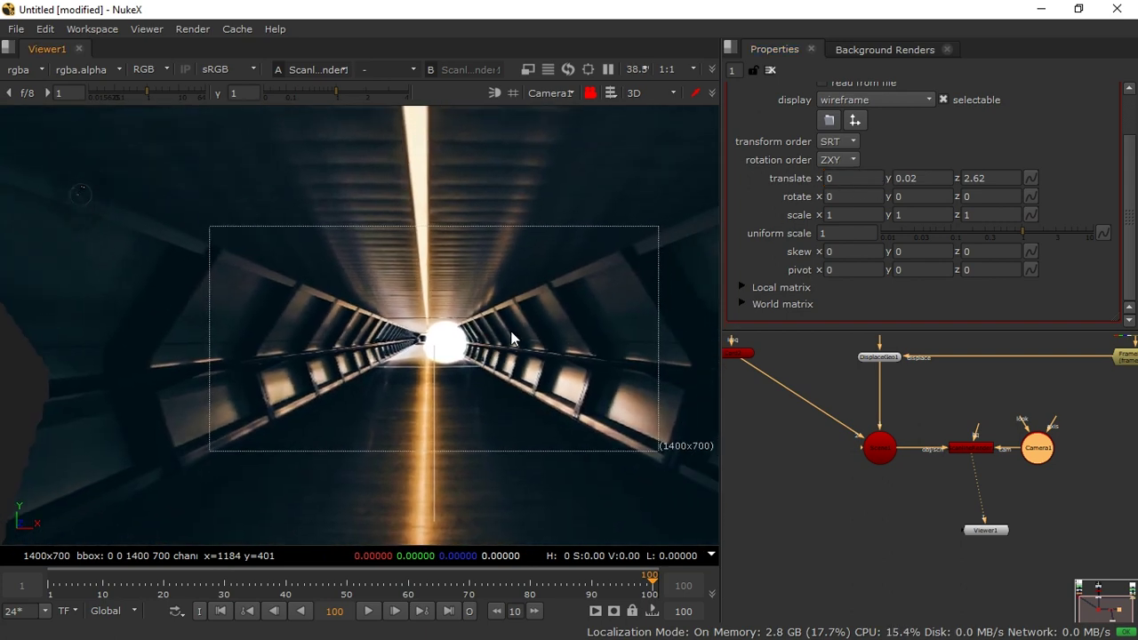
middle_click_drag(735, 356, 797, 441)
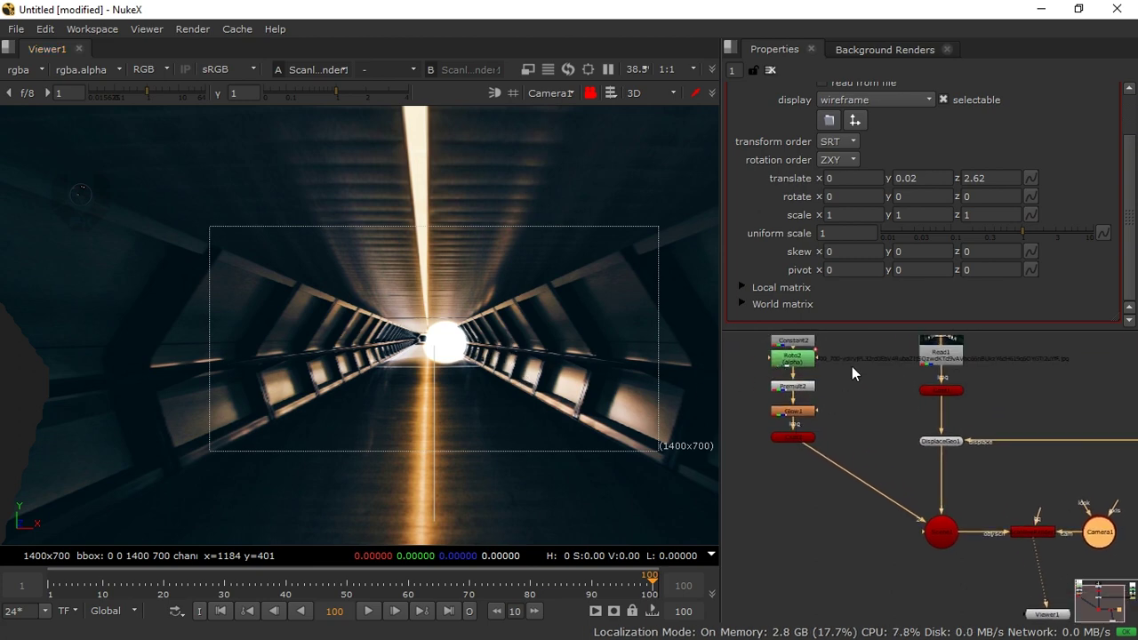
mouse_move(983, 181)
middle_mouse_down()
mouse_move(1019, 177)
mouse_move(968, 182)
middle_mouse_up()
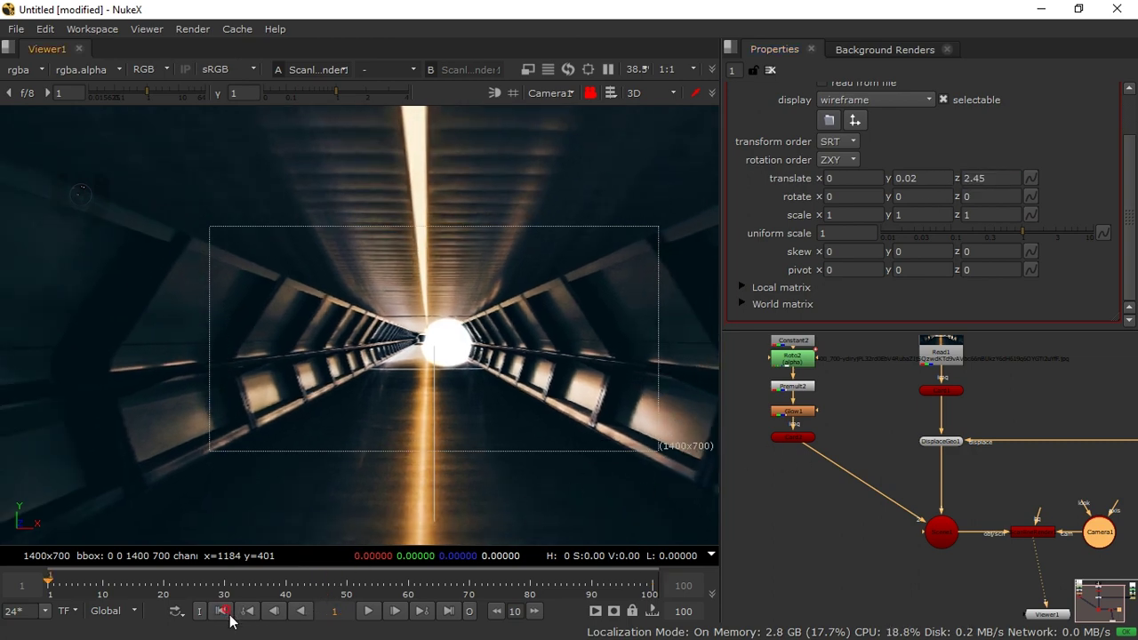
Step: Set a keyframe on Camera1's translate values at frame 1
middle_click_drag(1056, 474, 1017, 479)
left_click(1029, 178)
left_click(1049, 184)
Step: Key Camera1's z translation to 0.73 at frame 100 and to 3.02 at frame 1
left_click(449, 611)
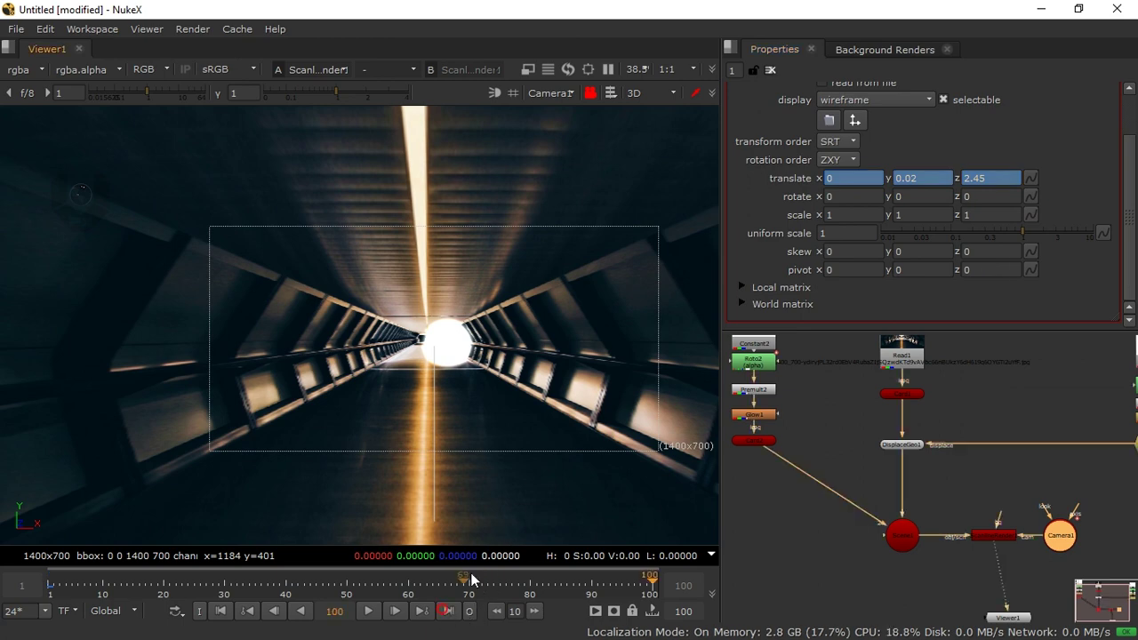
middle_click_drag(992, 182, 1030, 176)
left_click_drag(1073, 168, 729, 213)
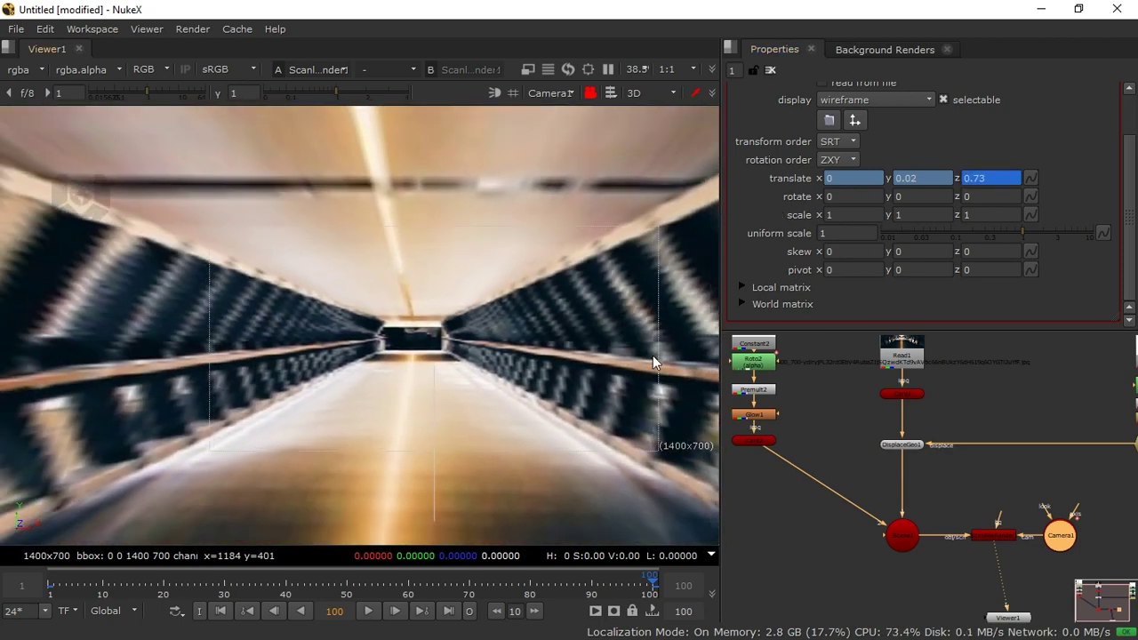
left_click(223, 611)
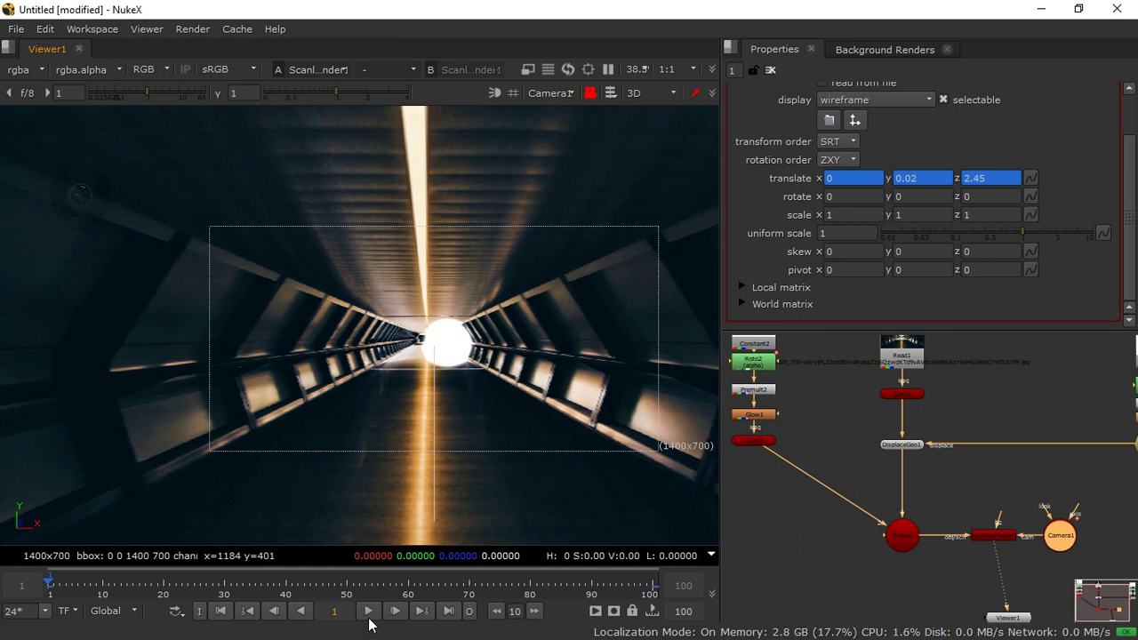
left_click_drag(994, 185, 1112, 162, "alt")
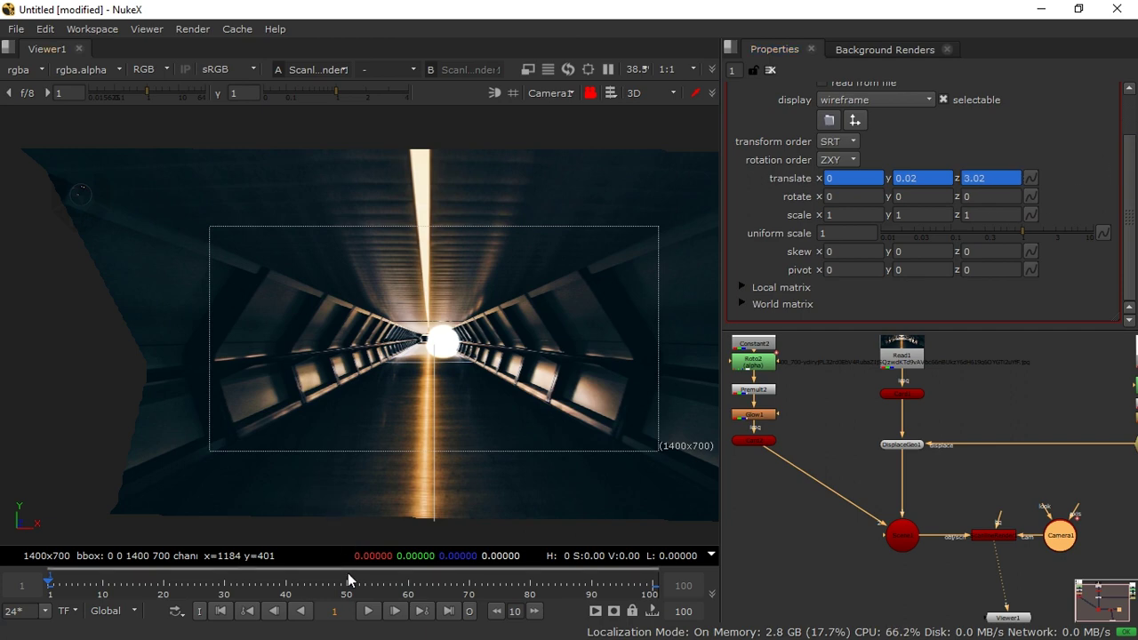
Step: Return the 3D view to the default camera, switch to the 2D render, and play the camera animation
left_click(562, 92)
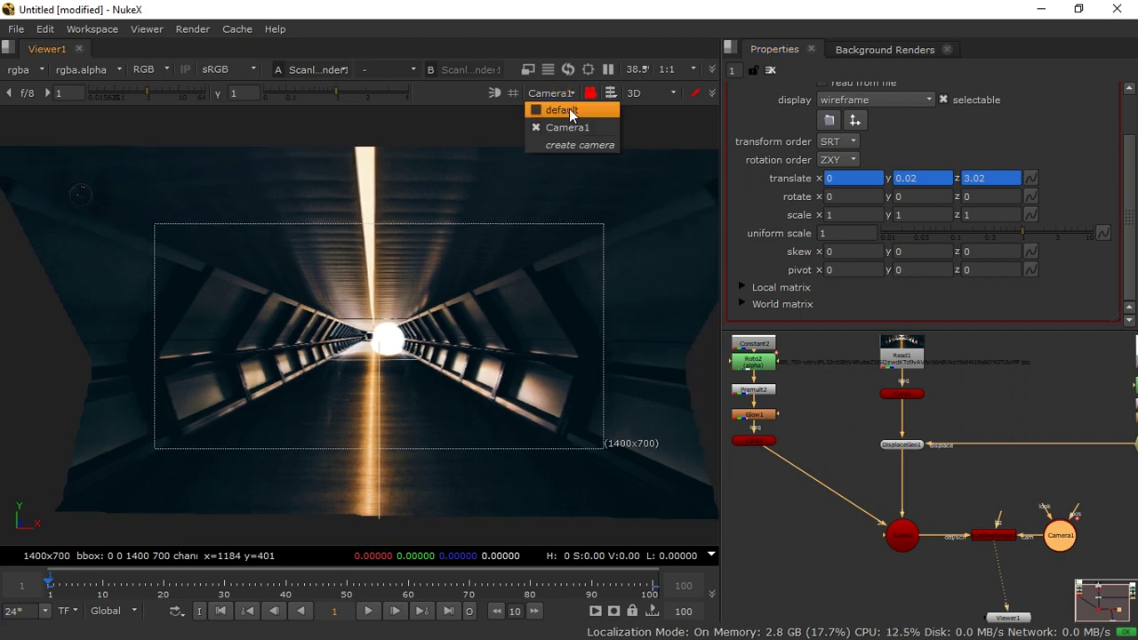
left_click(568, 109)
key("Tab")
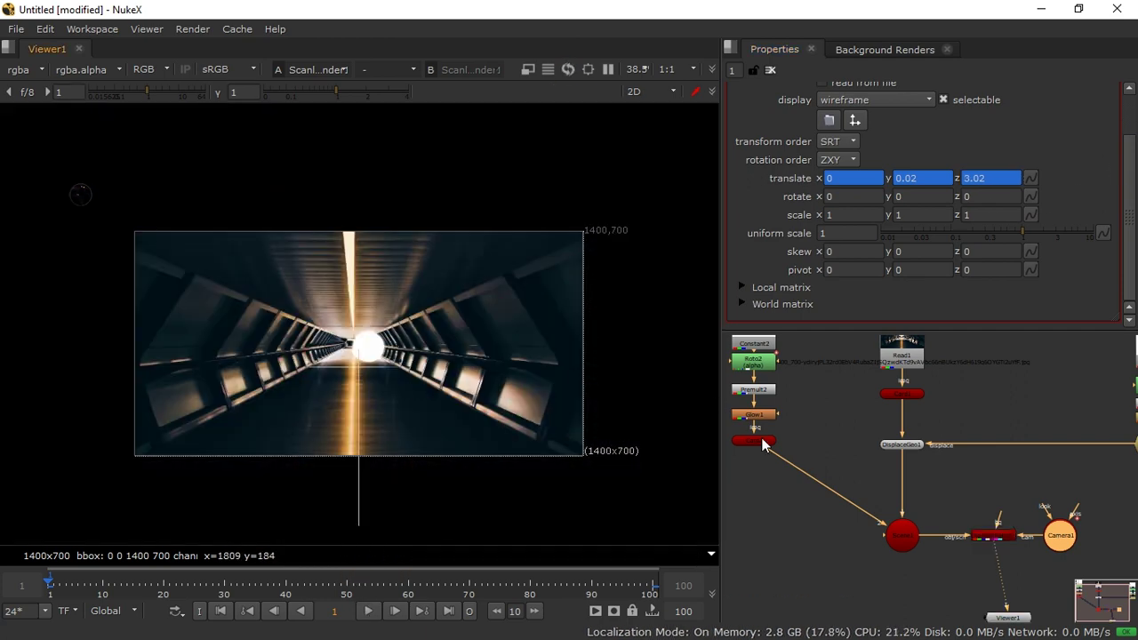
left_click(785, 526)
left_click(368, 609)
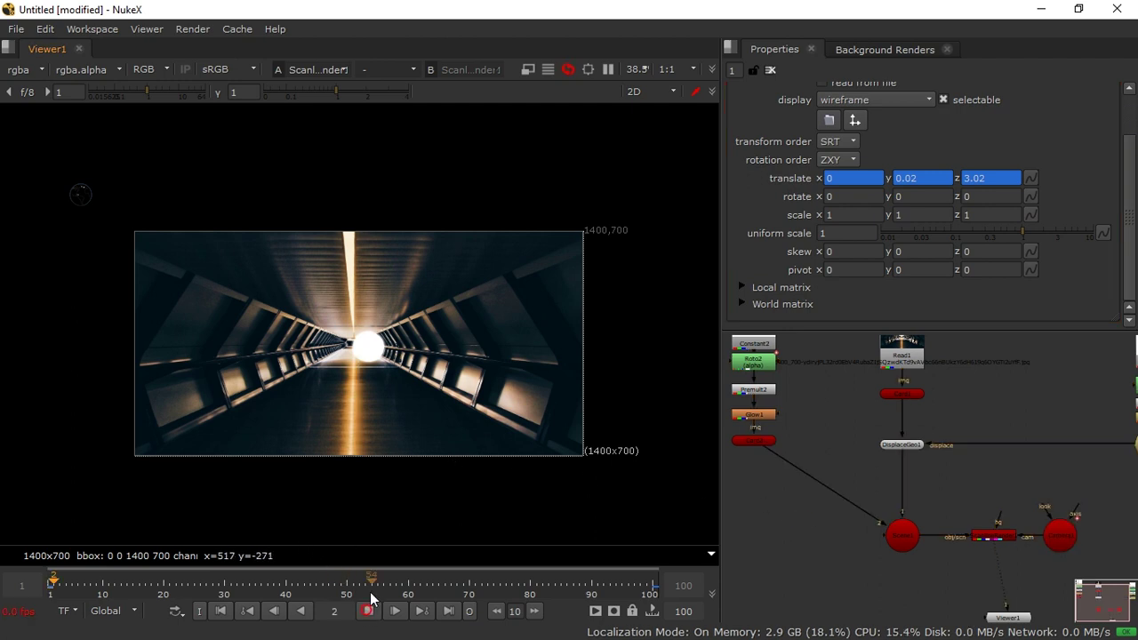